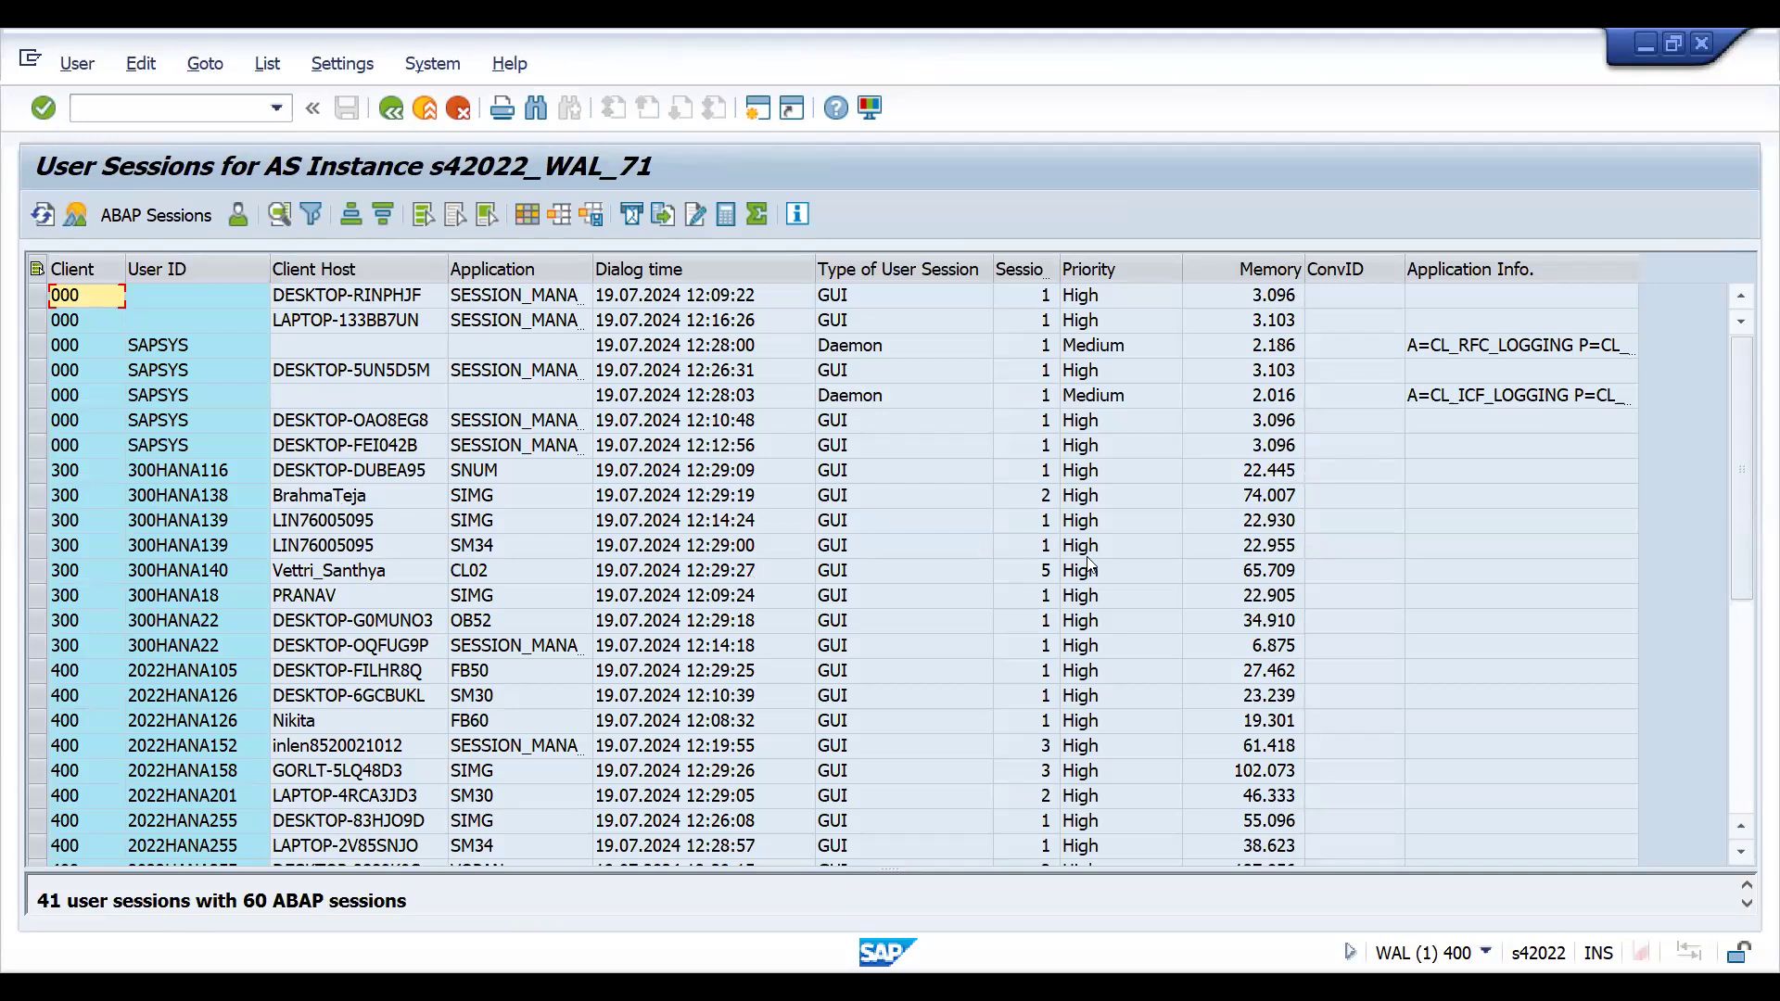
# - Examine the user session list from beginning to end, checking the client hosts and the applications they are running
pyautogui.click(1742, 754)
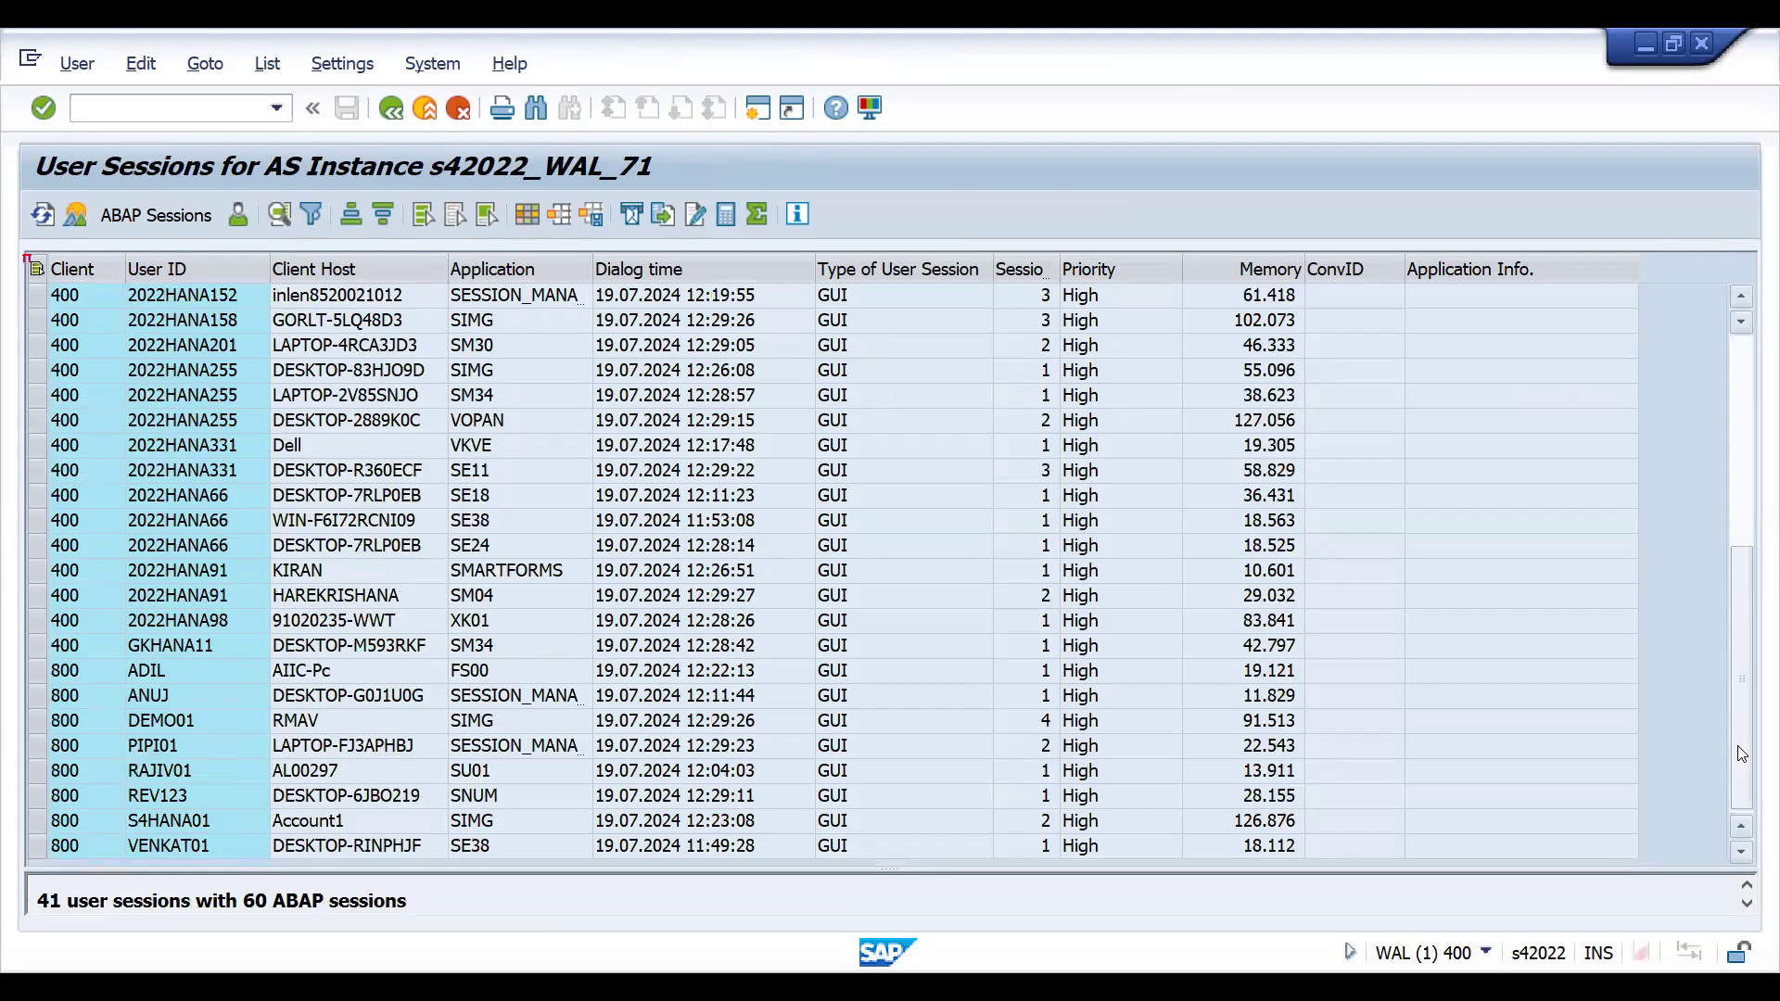
pyautogui.moveTo(1752, 729); pyautogui.dragTo(1746, 428)
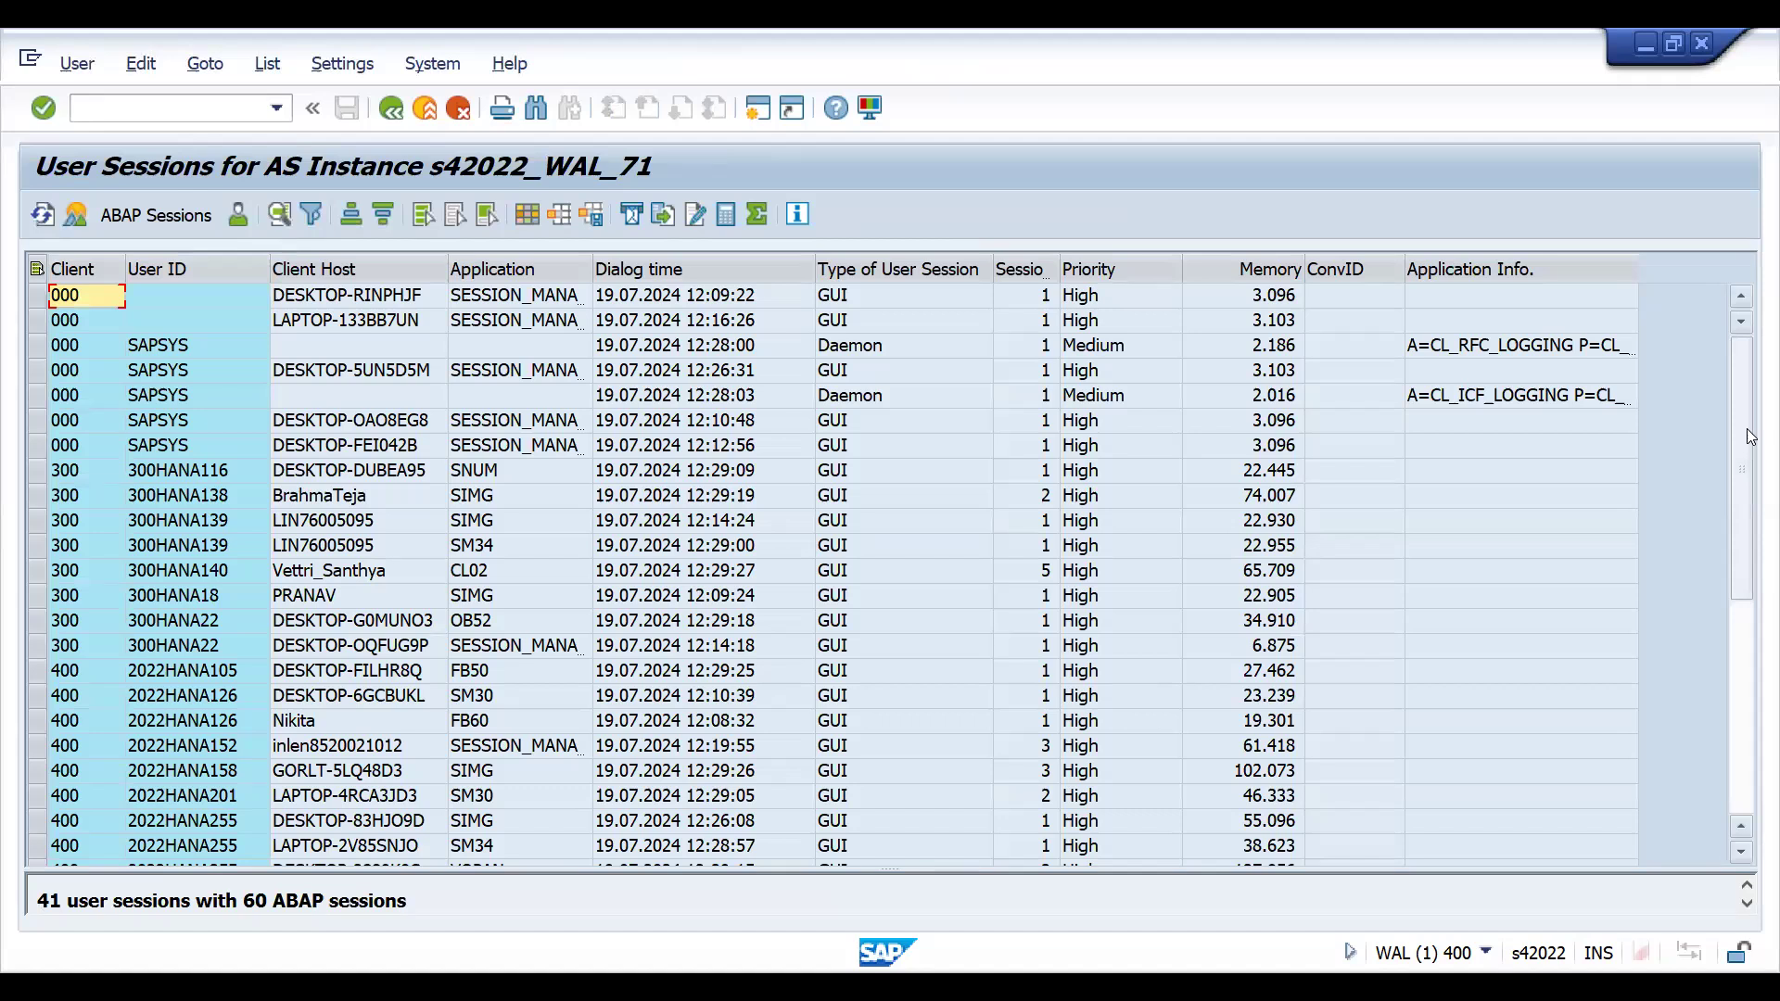
pyautogui.click(328, 427)
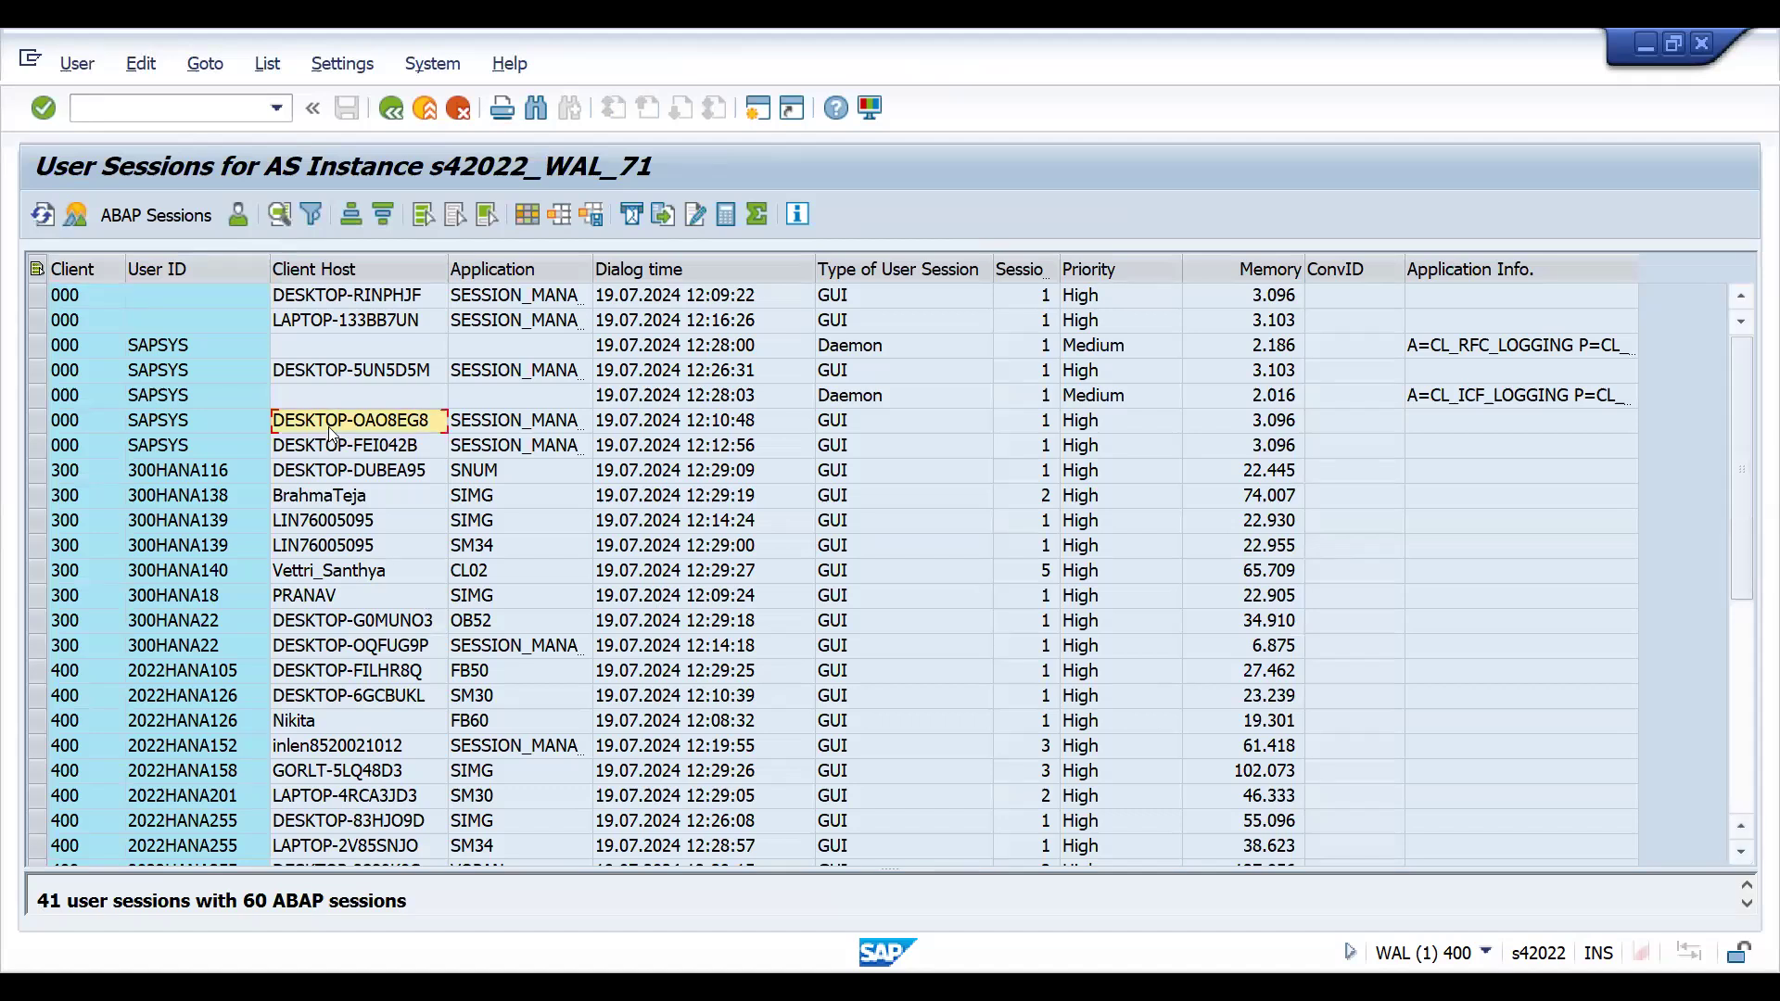
pyautogui.press('Down')
pyautogui.press('Down')
pyautogui.press('Down')
pyautogui.press('Down')
pyautogui.press('Down')
pyautogui.press('Down')
pyautogui.press('Down')
pyautogui.press('Down')
pyautogui.press('Down')
pyautogui.press('Down')
pyautogui.press('Down')
pyautogui.press('Down')
pyautogui.press('Down')
pyautogui.press('Down')
pyautogui.press('Down')
pyautogui.press('Down')
pyautogui.press('Down')
pyautogui.press('Down')
pyautogui.press('Down')
pyautogui.press('Down')
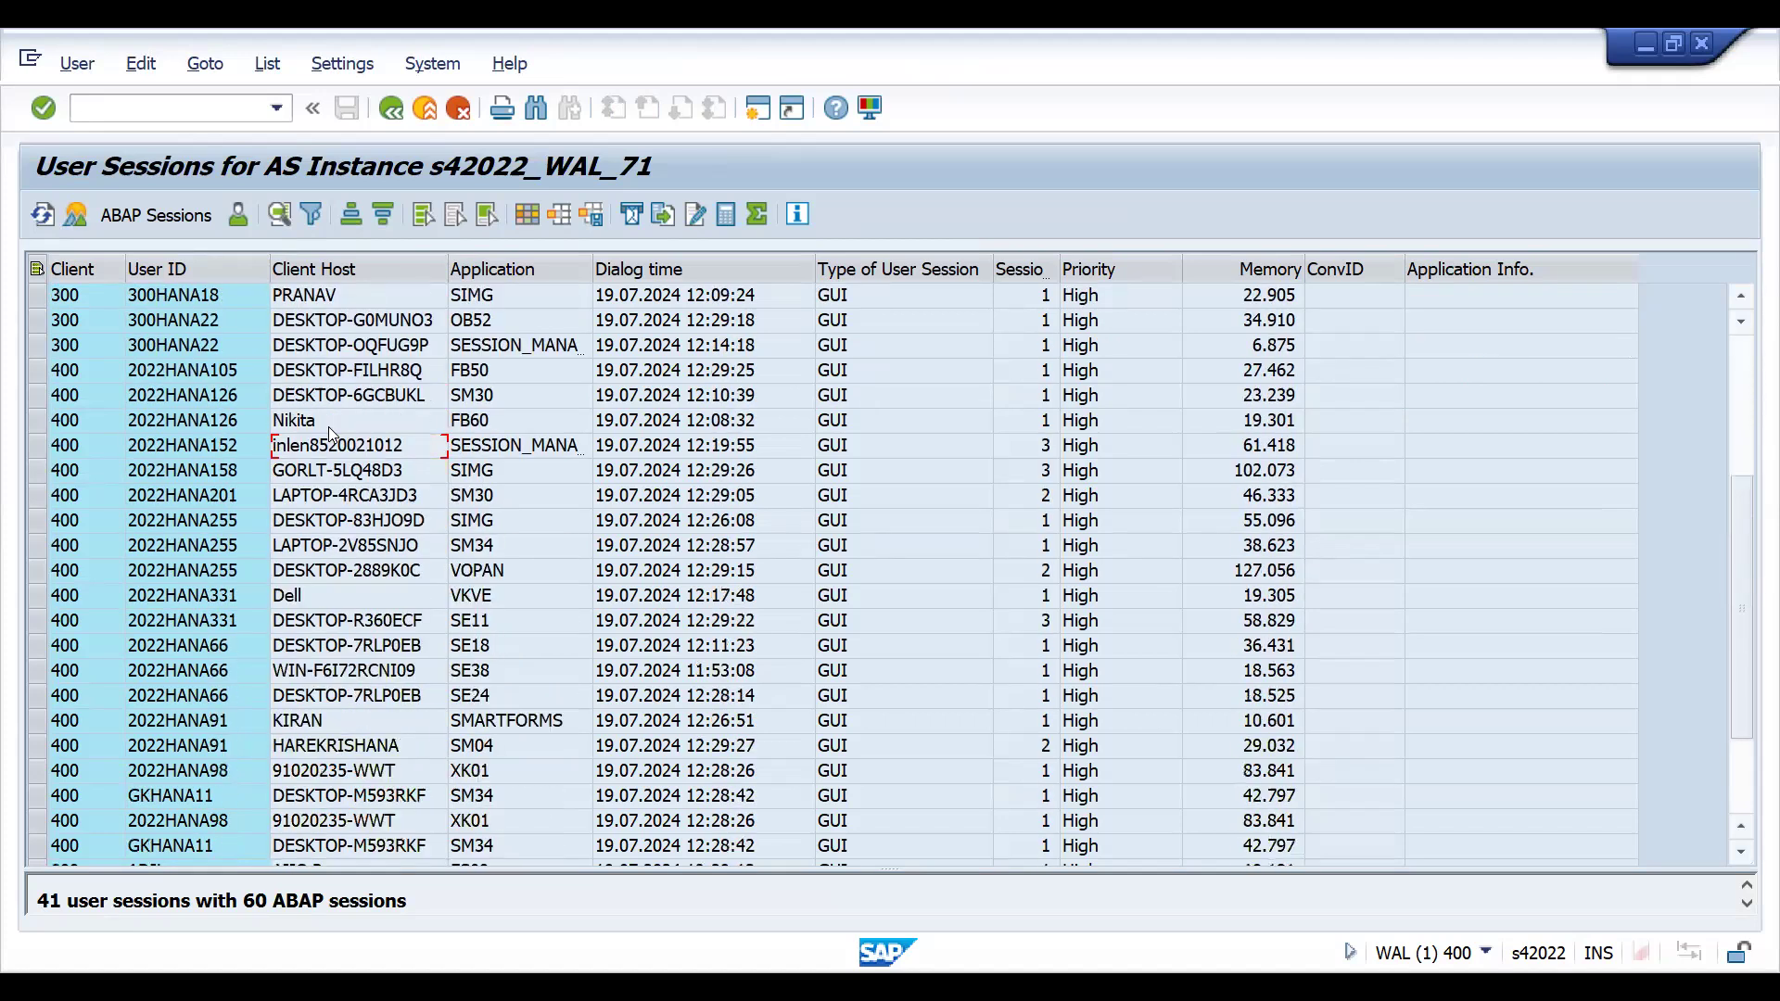
pyautogui.press('Up')
pyautogui.press('Up')
pyautogui.press('Up')
pyautogui.press('Up')
pyautogui.press('Up')
pyautogui.press('Up')
pyautogui.press('Up')
pyautogui.press('Up')
pyautogui.press('Up')
pyautogui.press('Up')
pyautogui.press('Up')
pyautogui.press('Up')
pyautogui.press('Up')
pyautogui.press('Up')
pyautogui.press('Up')
pyautogui.press('Up')
pyautogui.press('Up')
pyautogui.press('Up')
pyautogui.press('Up')
pyautogui.press('Up')
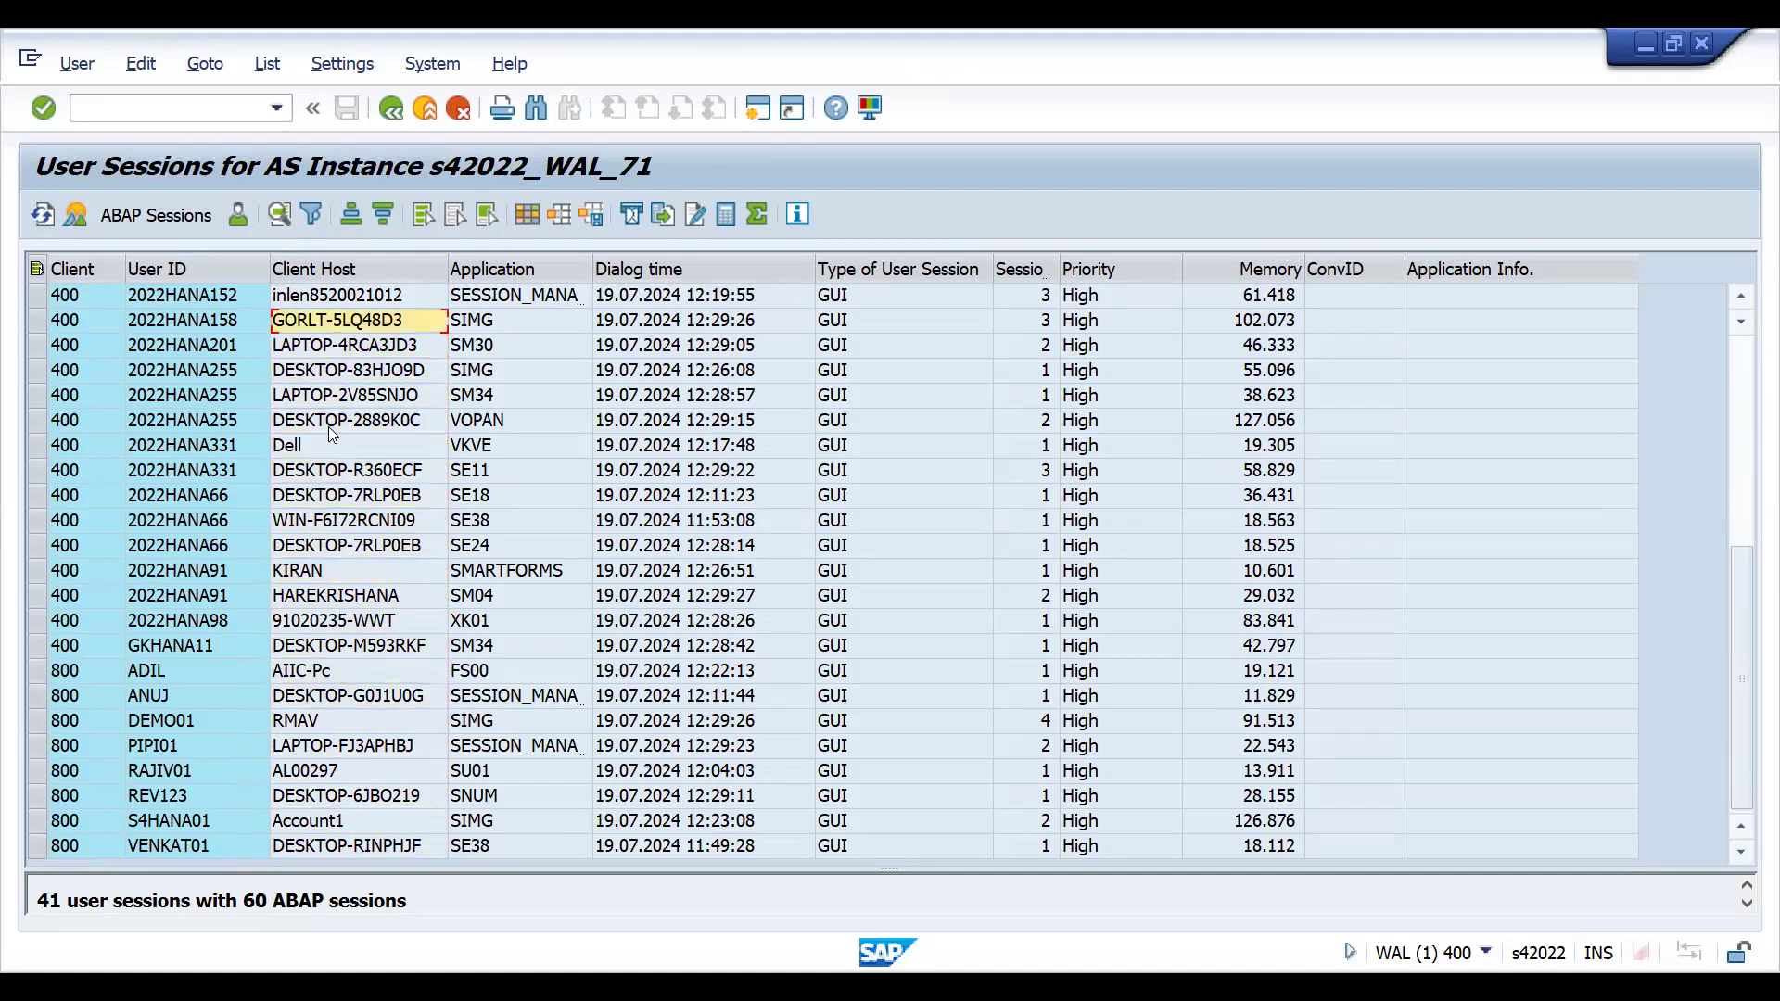
pyautogui.press('Up')
pyautogui.press('Up')
pyautogui.press('Up')
pyautogui.press('Up')
pyautogui.press('Up')
pyautogui.press('Up')
pyautogui.press('Up')
pyautogui.press('Up')
pyautogui.press('Up')
pyautogui.press('Up')
pyautogui.press('Up')
pyautogui.press('Up')
pyautogui.press('Up')
pyautogui.press('Up')
pyautogui.press('Up')
pyautogui.press('Up')
pyautogui.press('Up')
pyautogui.press('Up')
pyautogui.press('Up')
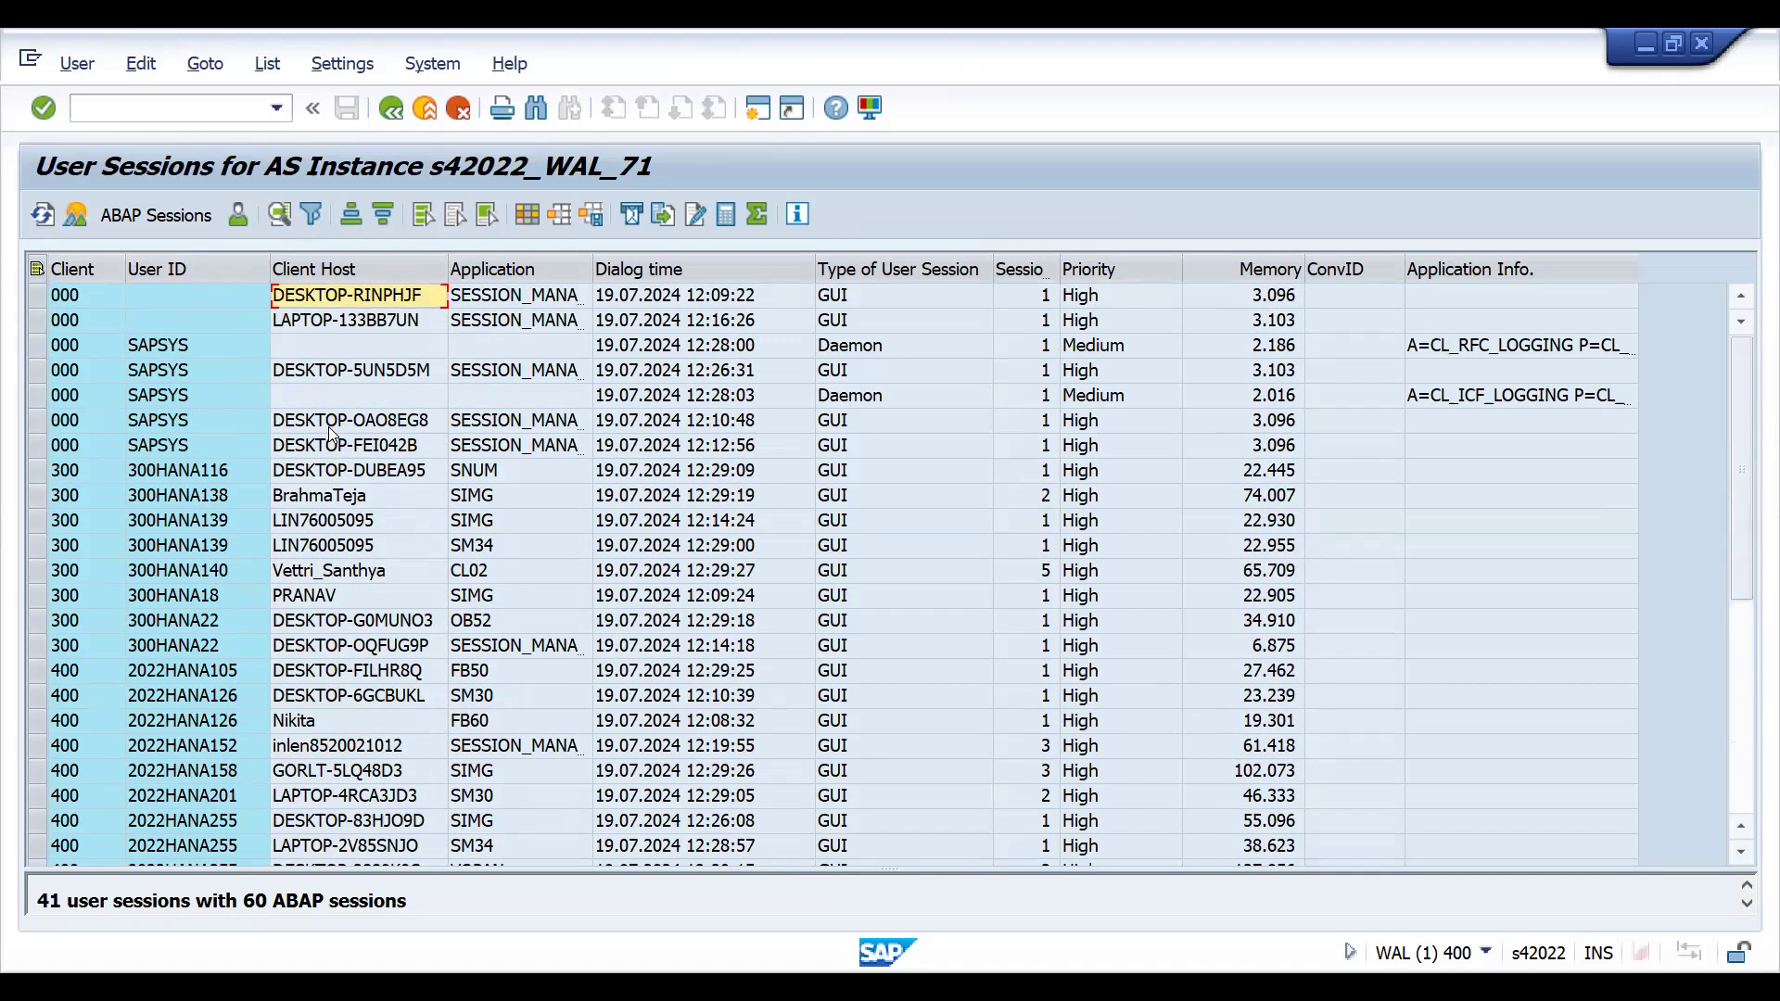
# - Search the user IDs in the session list for the client 400 user running SM34 on DESKTOP-M593RKF
pyautogui.click(161, 380)
pyautogui.click(162, 390)
pyautogui.press('Down')
pyautogui.press('Down')
pyautogui.press('Down')
pyautogui.press('Down')
pyautogui.press('Down')
pyautogui.press('Down')
pyautogui.press('Down')
pyautogui.press('Down')
pyautogui.press('Down')
pyautogui.press('Down')
pyautogui.press('Down')
pyautogui.press('Down')
pyautogui.press('Down')
pyautogui.press('Down')
pyautogui.press('Down')
pyautogui.press('Down')
pyautogui.press('Down')
pyautogui.press('Down')
pyautogui.press('Down')
pyautogui.press('Down')
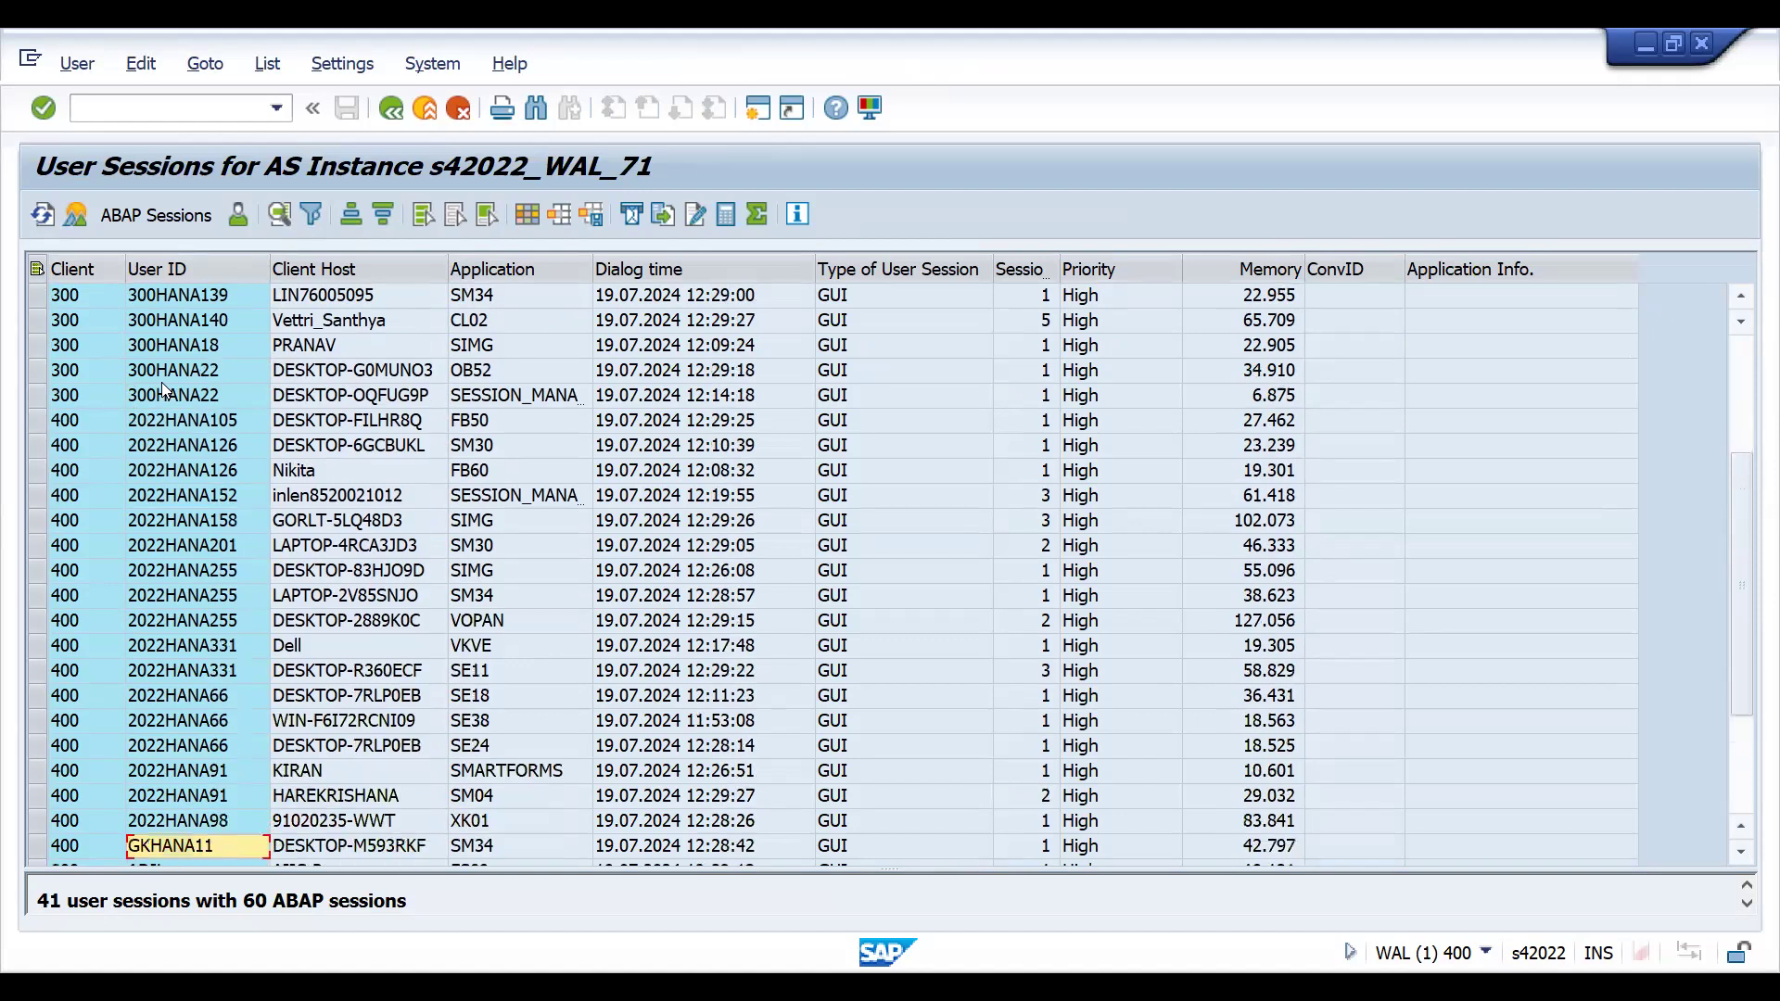
pyautogui.press('Down')
pyautogui.press('Down')
pyautogui.press('Up')
pyautogui.press('Up')
pyautogui.press('Up')
pyautogui.press('Up')
pyautogui.press('Up')
pyautogui.press('Up')
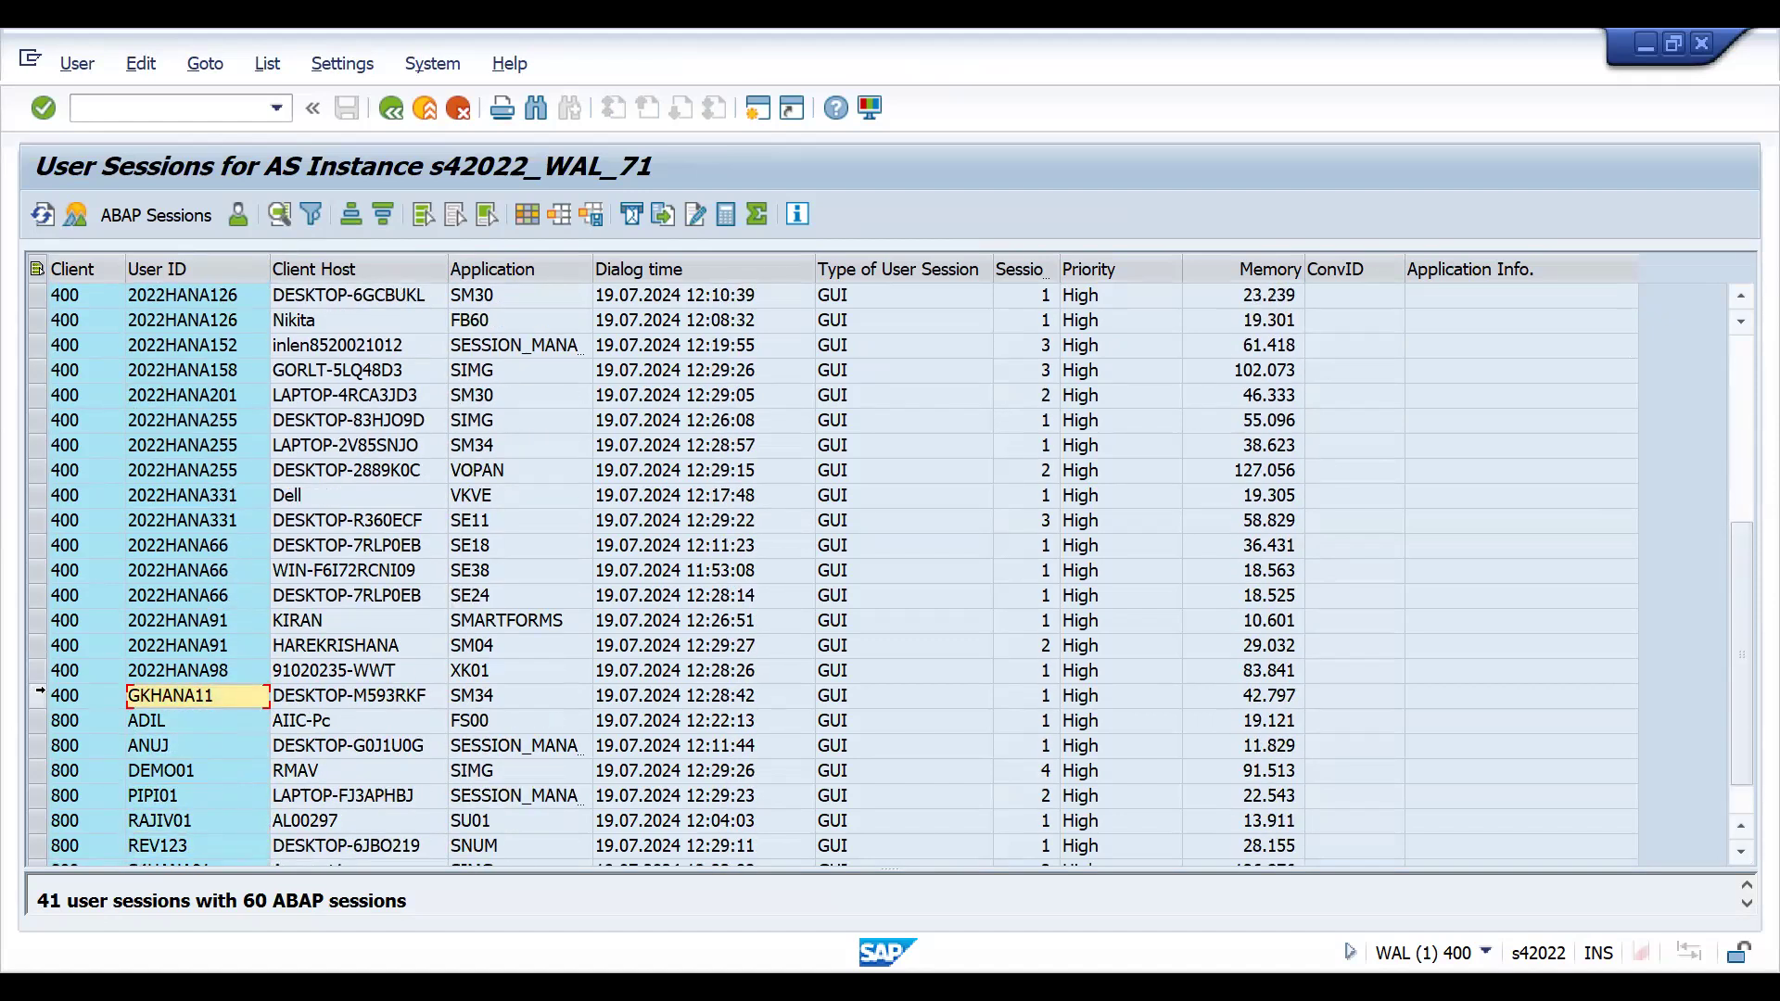
# - Delete the Call View Cluster Maintenance session of the client 400 user on DESKTOP-M593RKF and leave the user session list
pyautogui.click(39, 696)
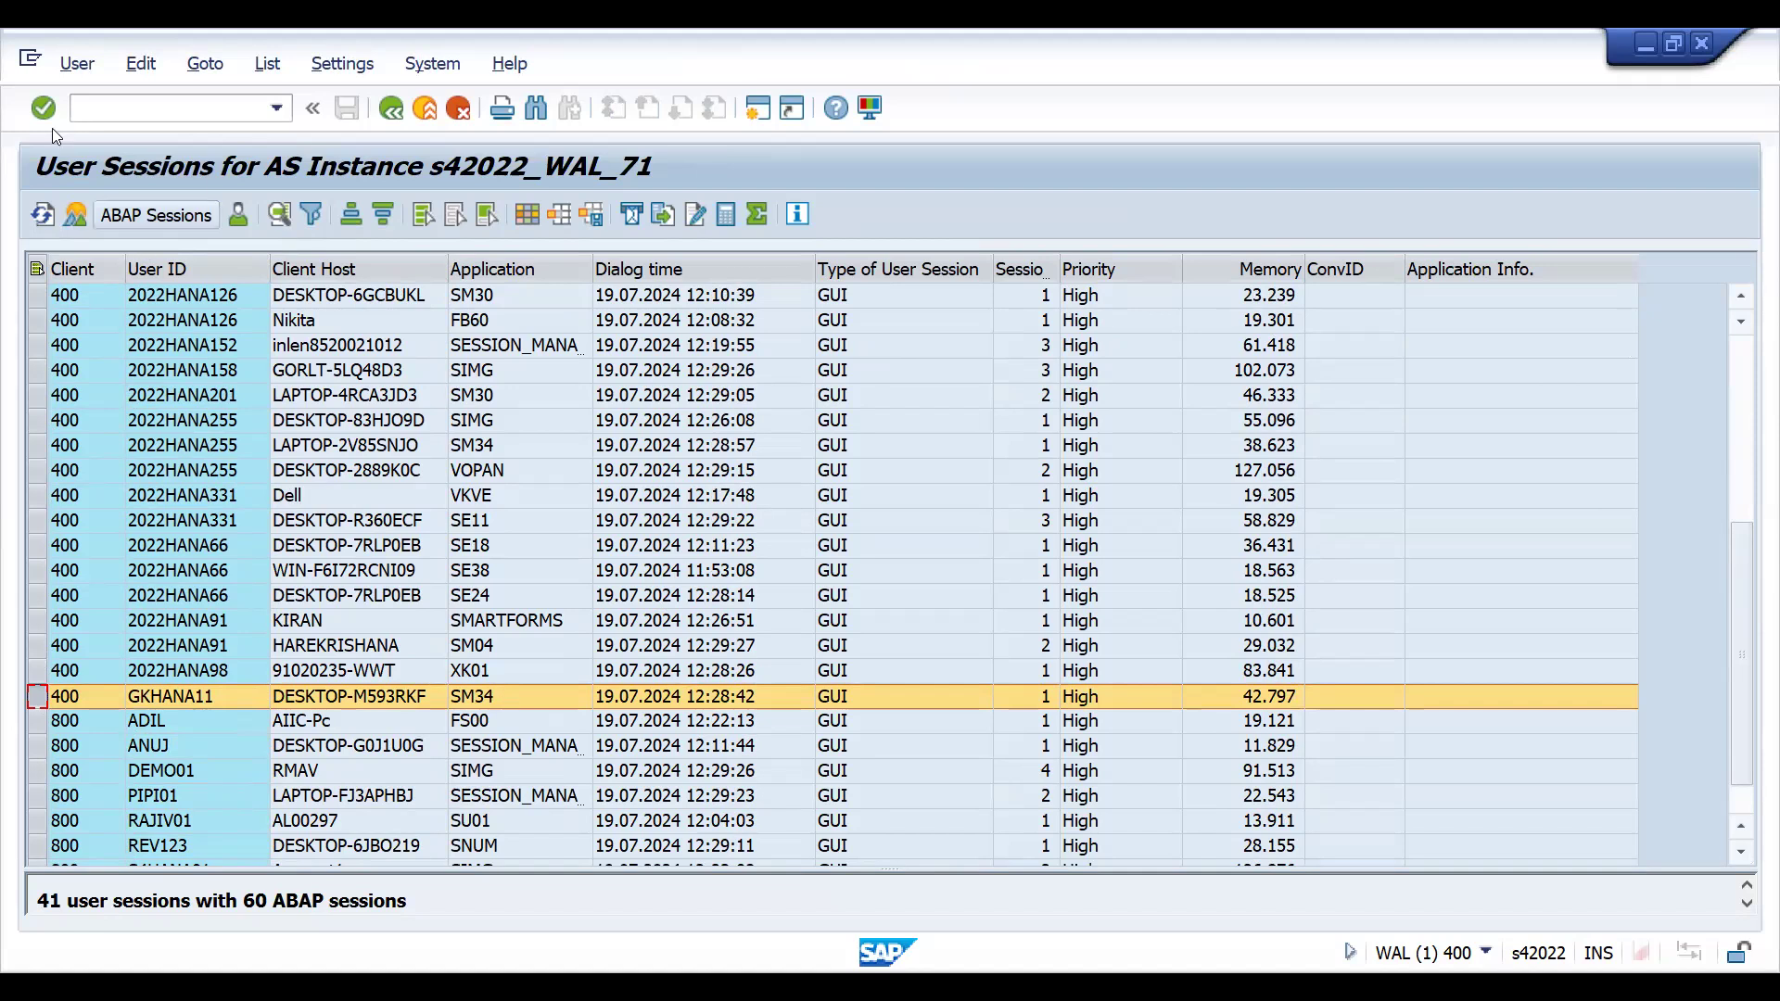
pyautogui.doubleClick(113, 697)
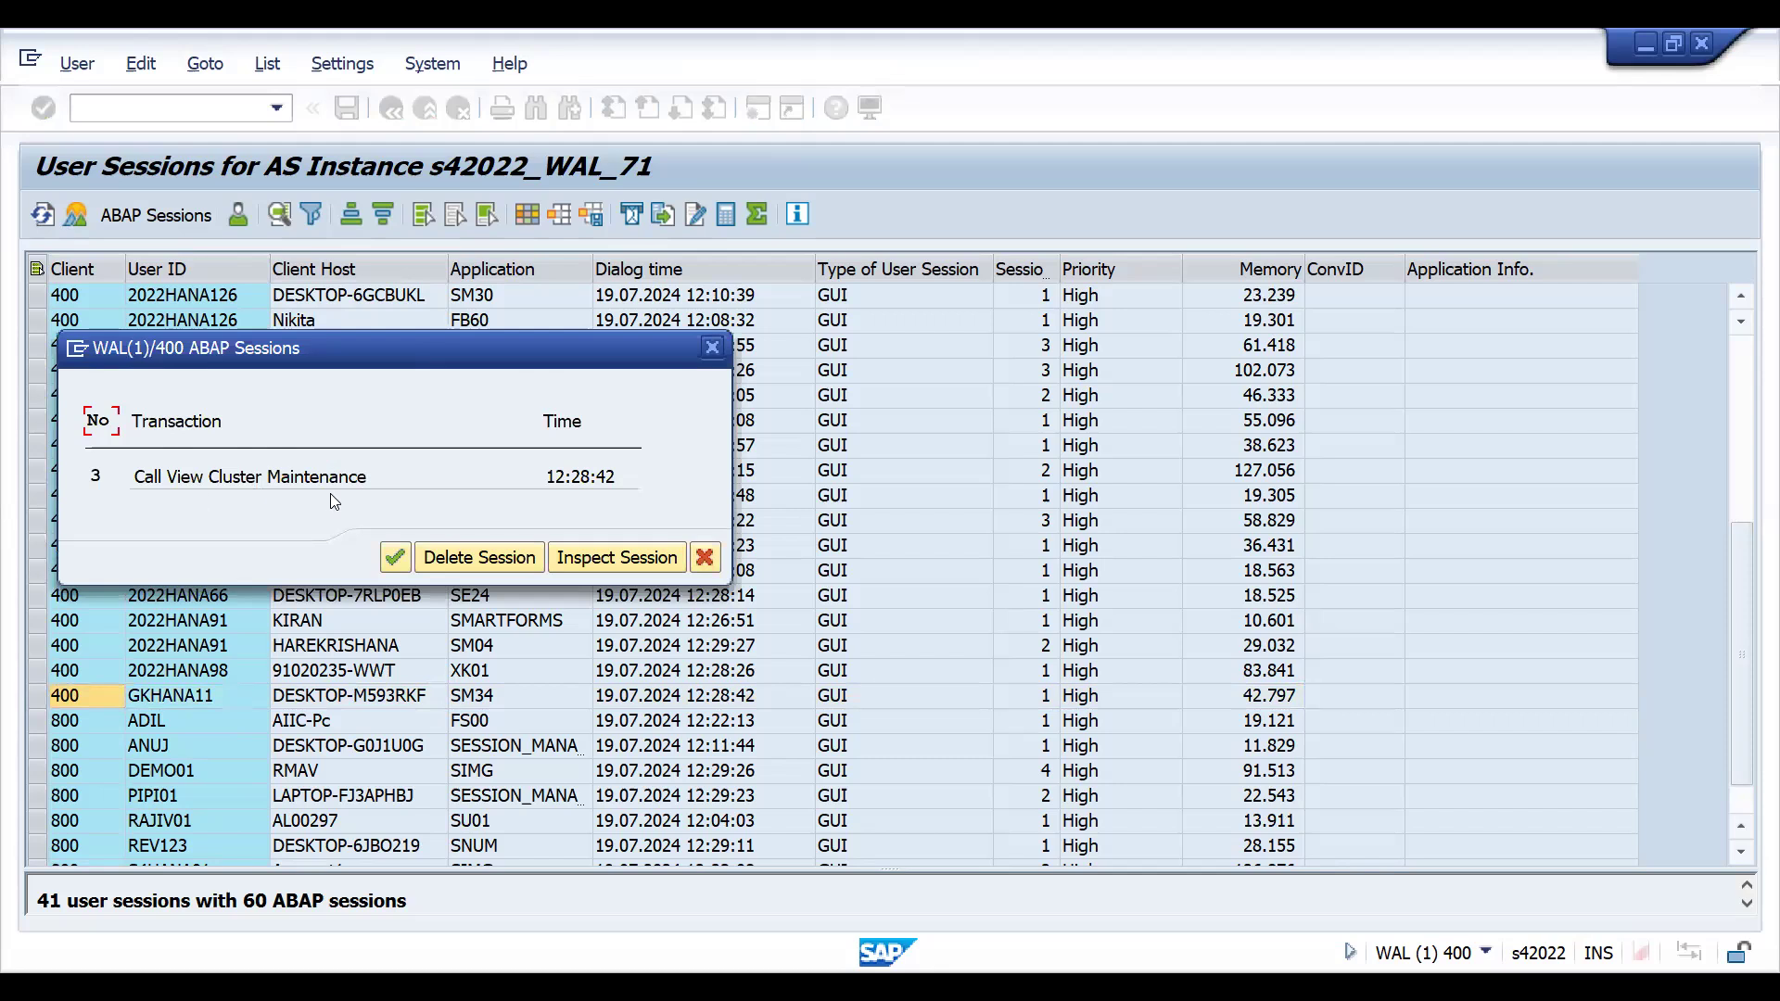
pyautogui.click(476, 561)
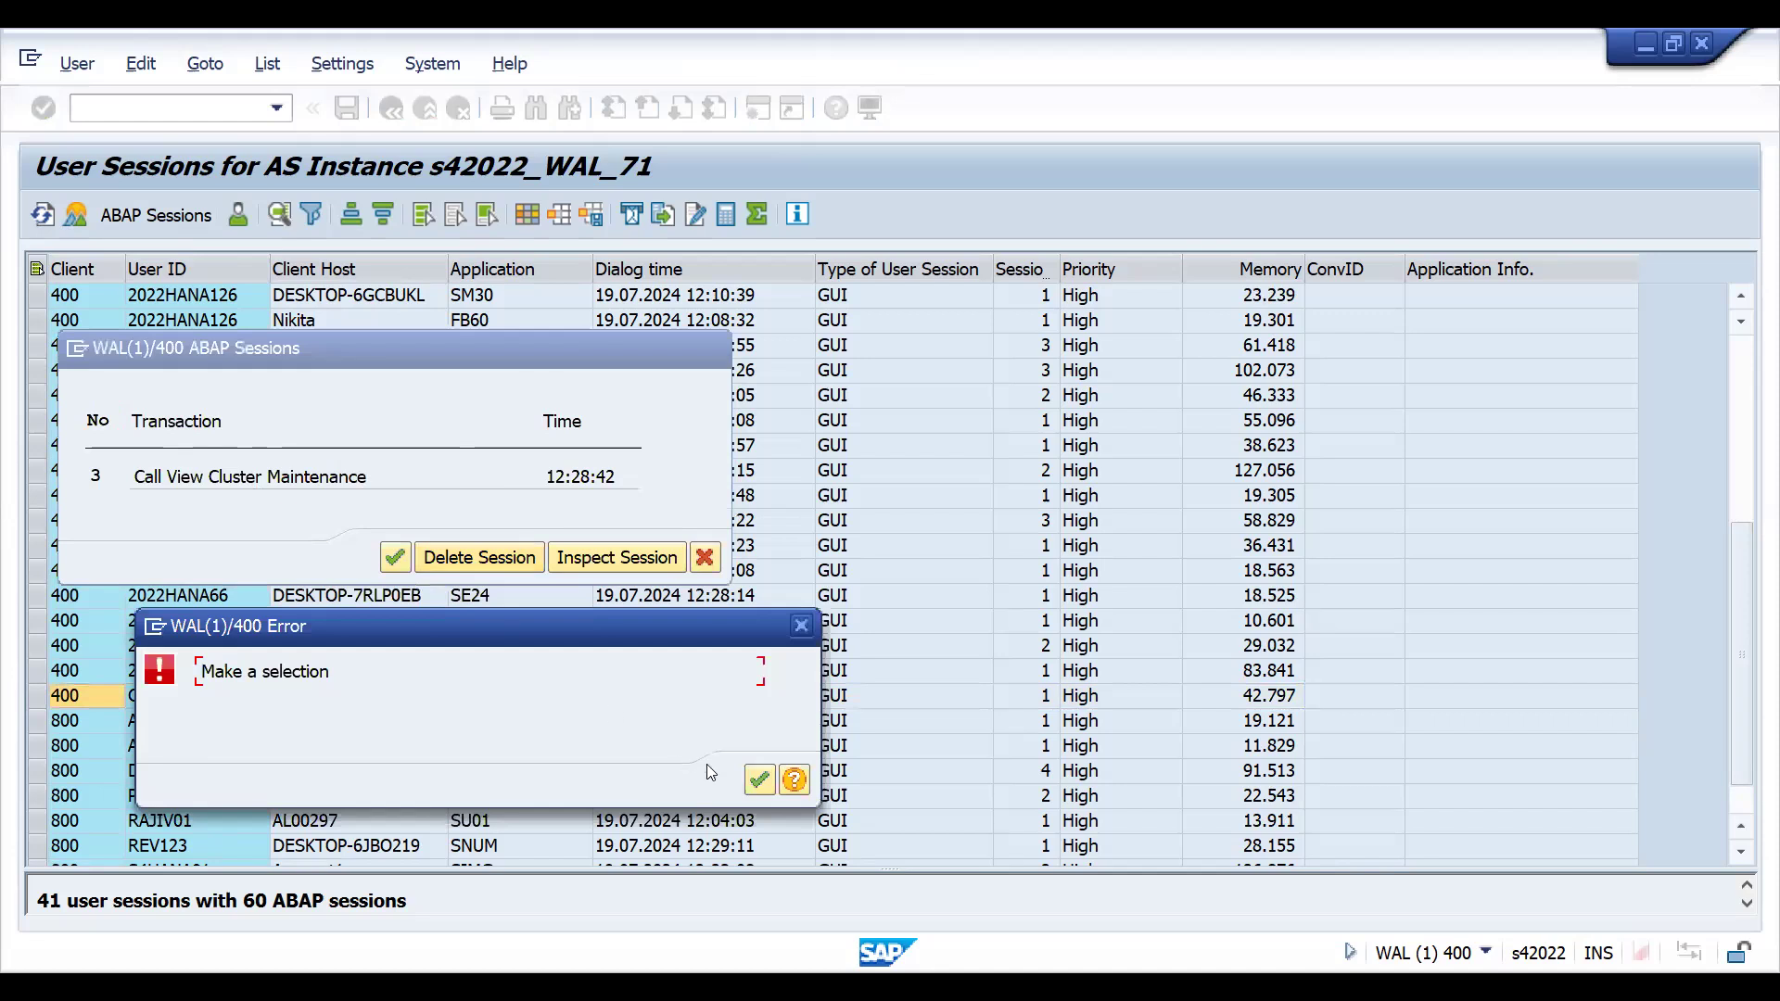
pyautogui.click(760, 779)
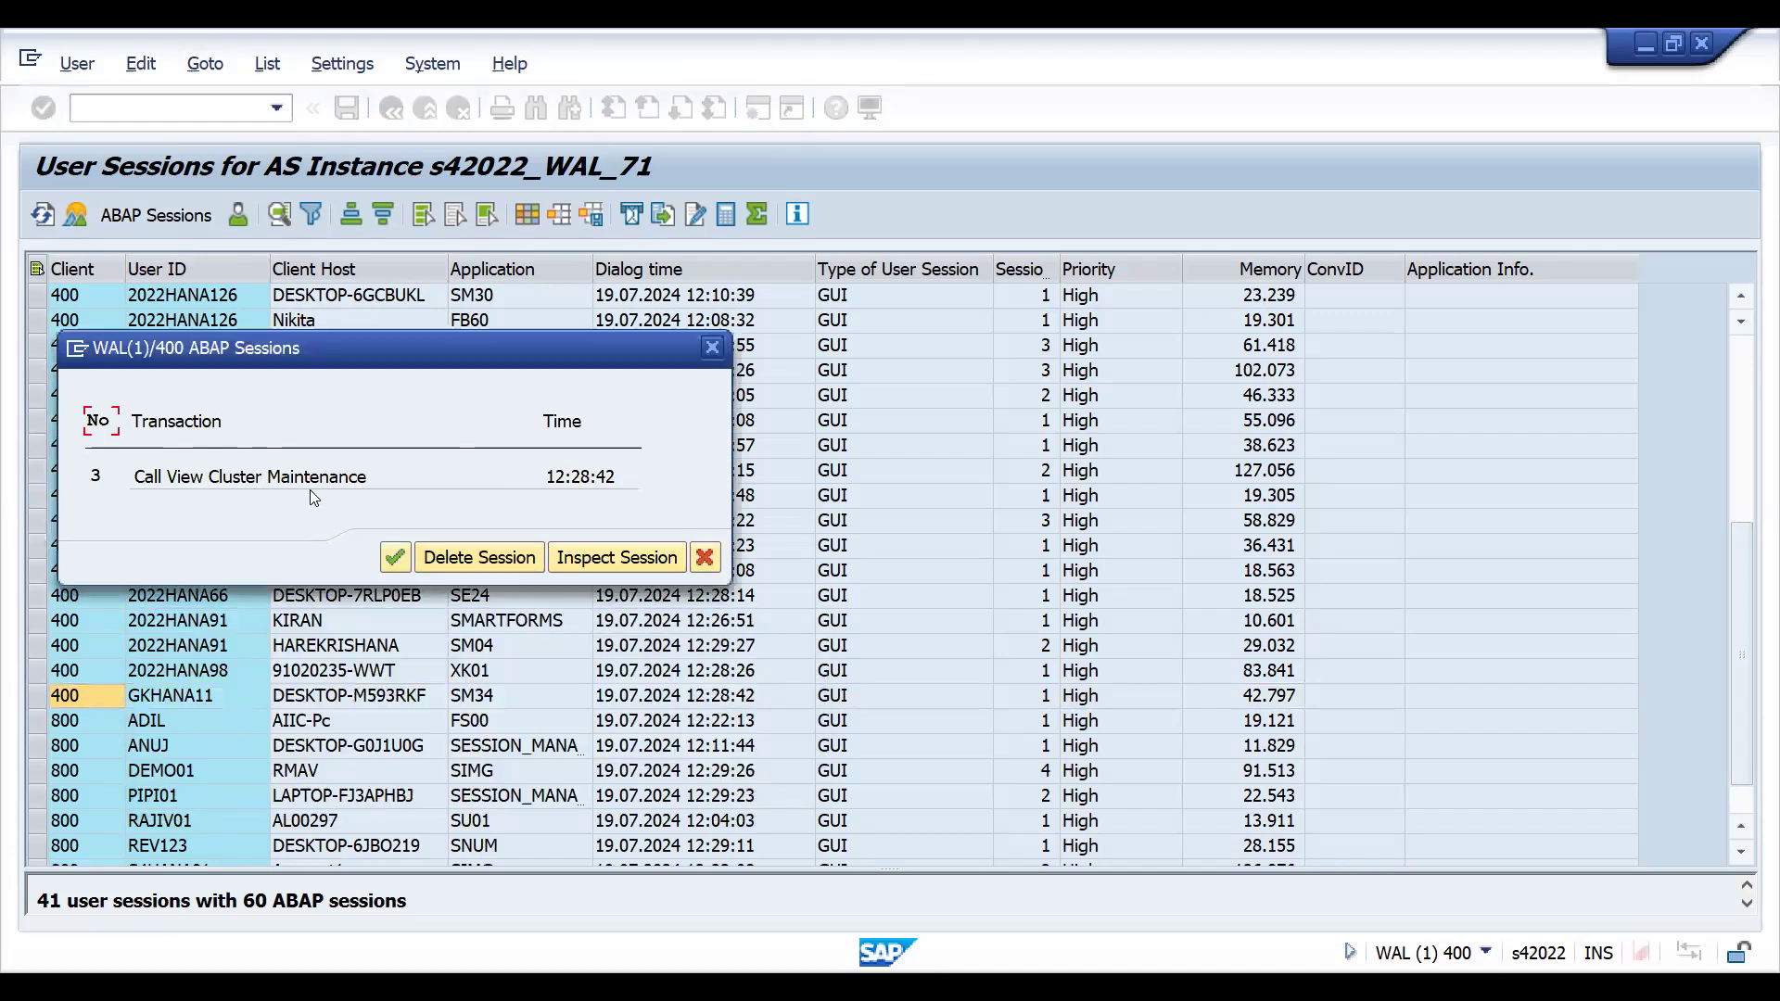
pyautogui.click(448, 559)
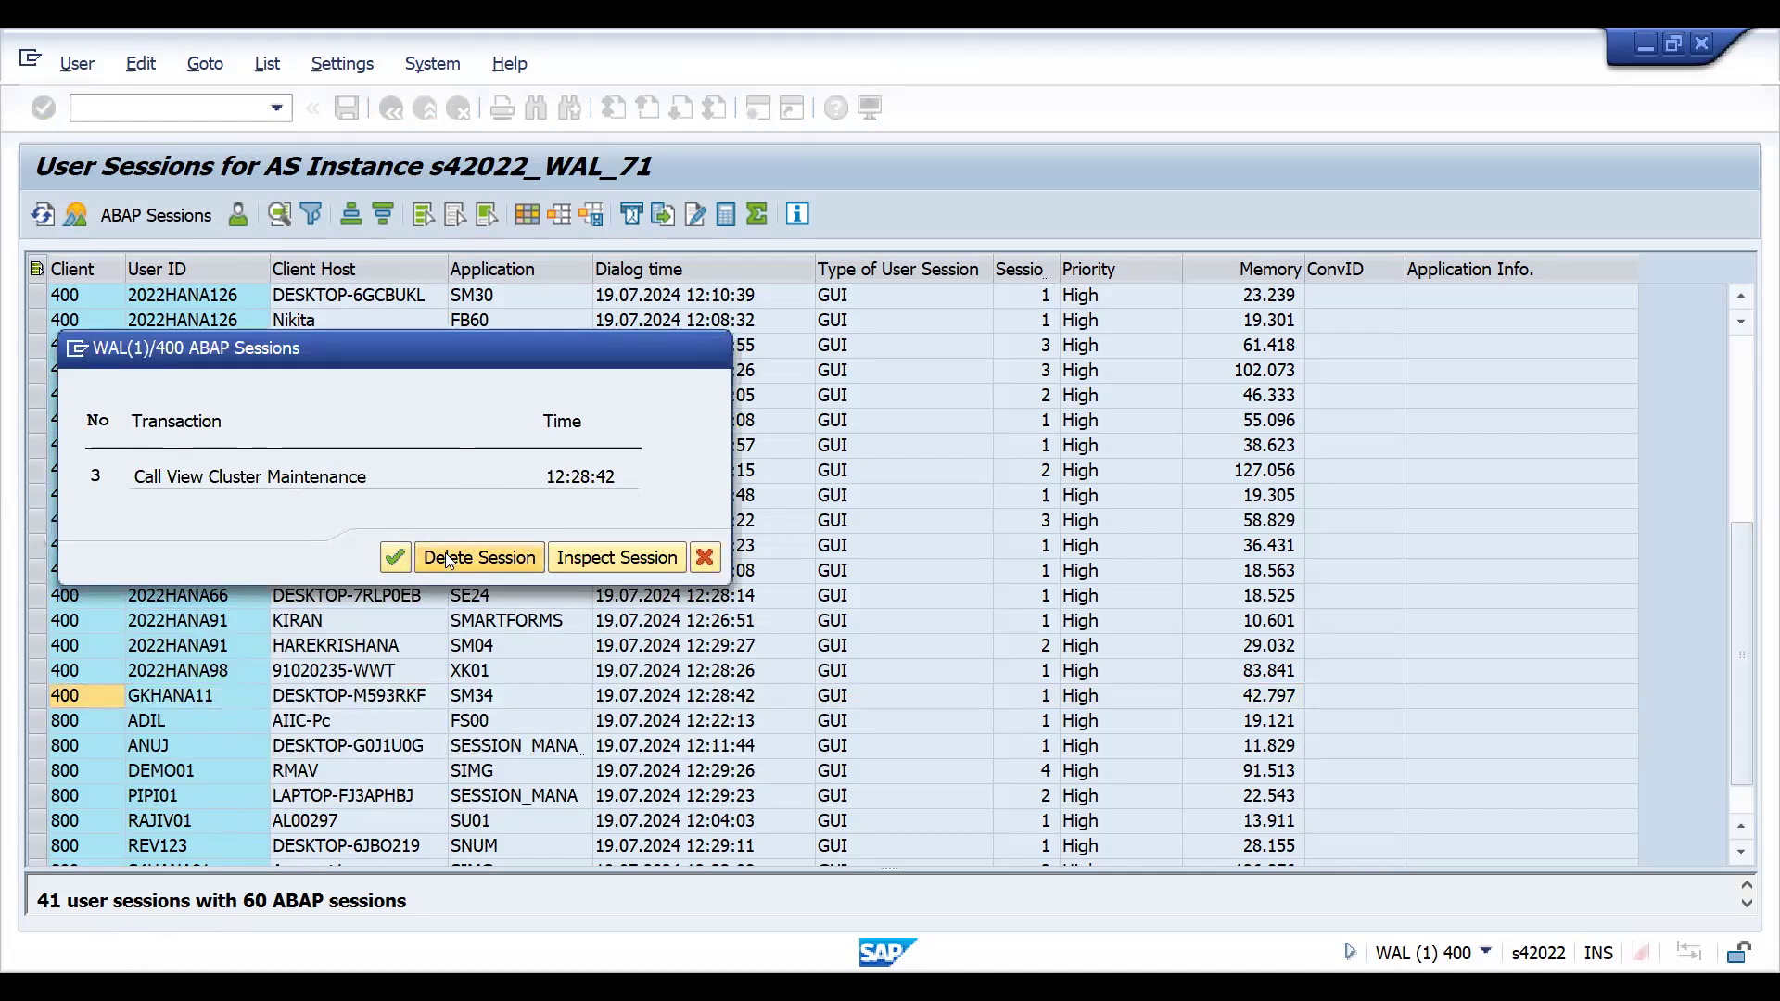
pyautogui.click(448, 557)
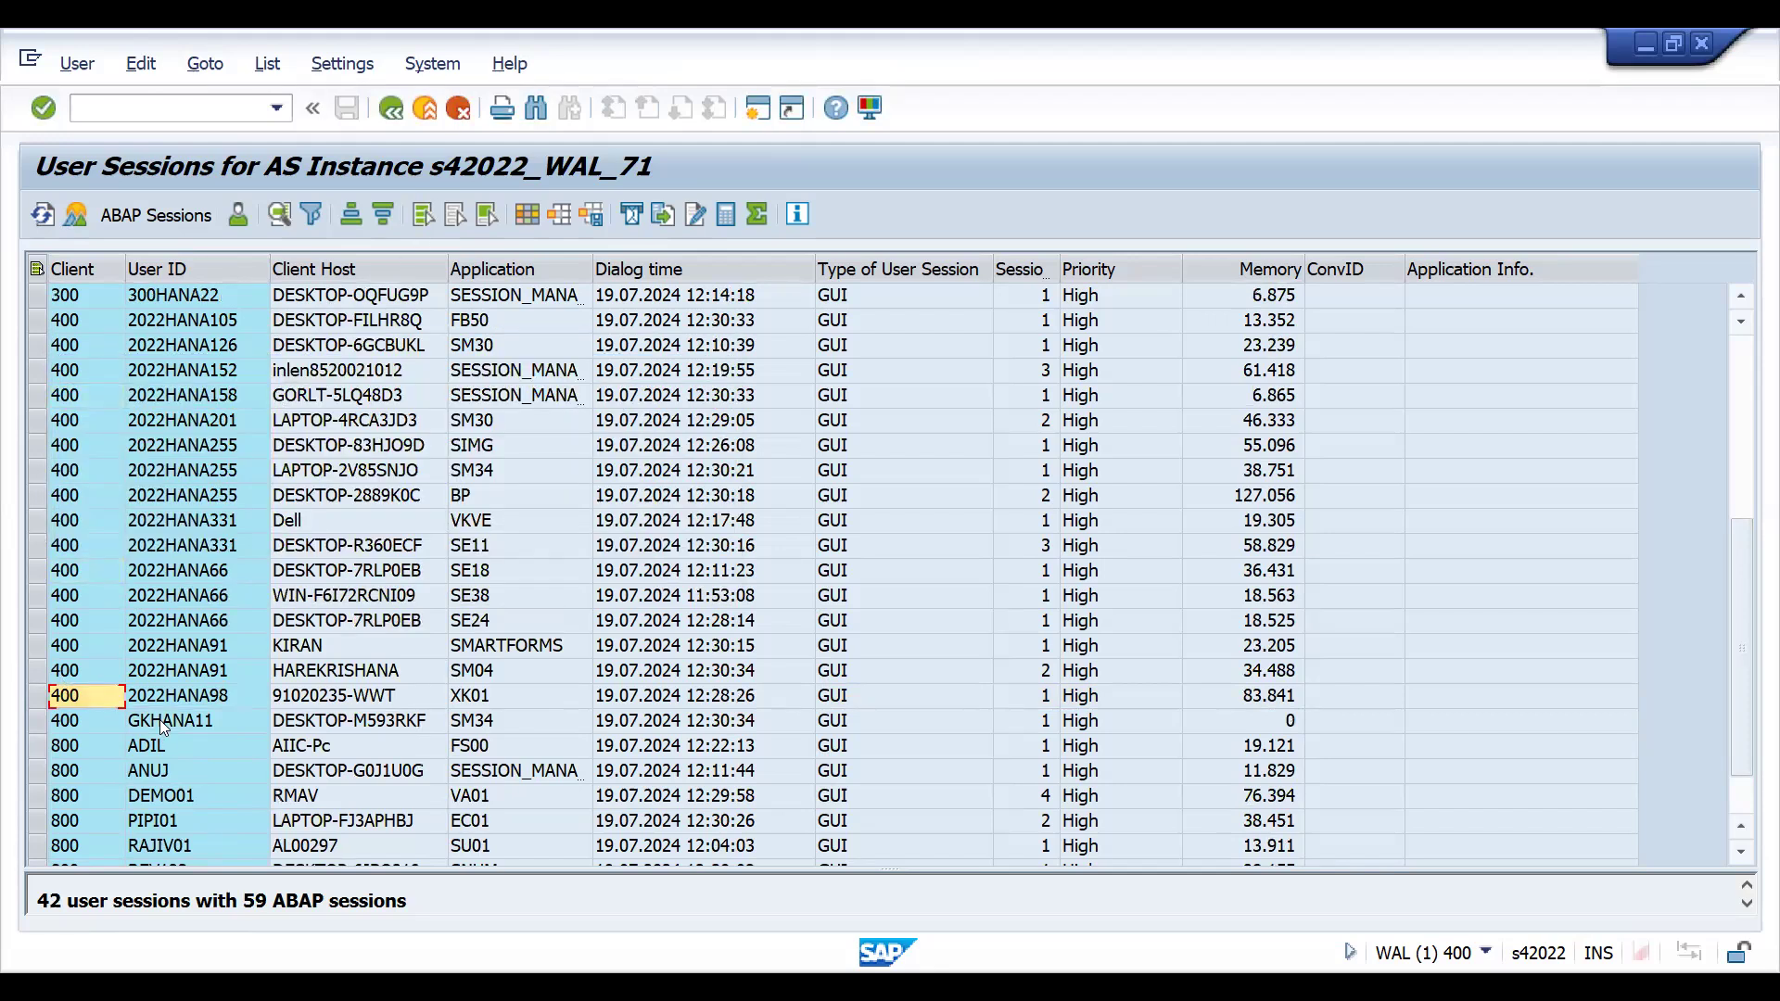
pyautogui.click(159, 719)
pyautogui.doubleClick(139, 723)
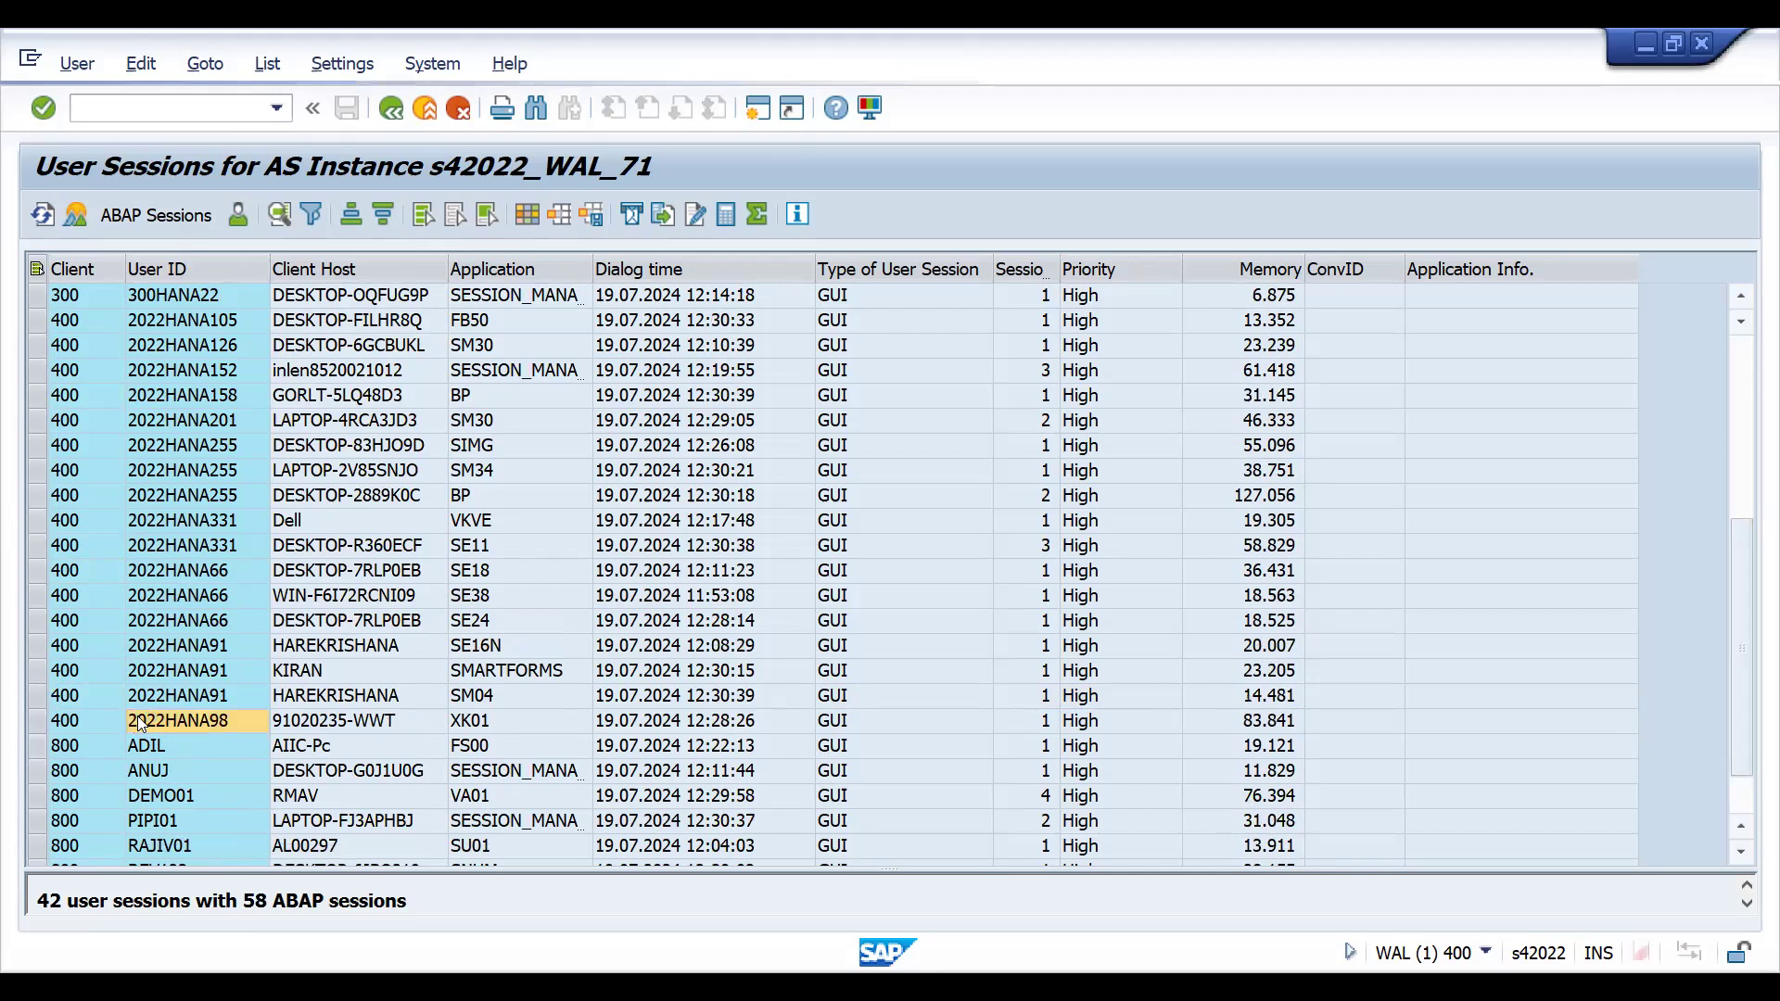
pyautogui.click(392, 109)
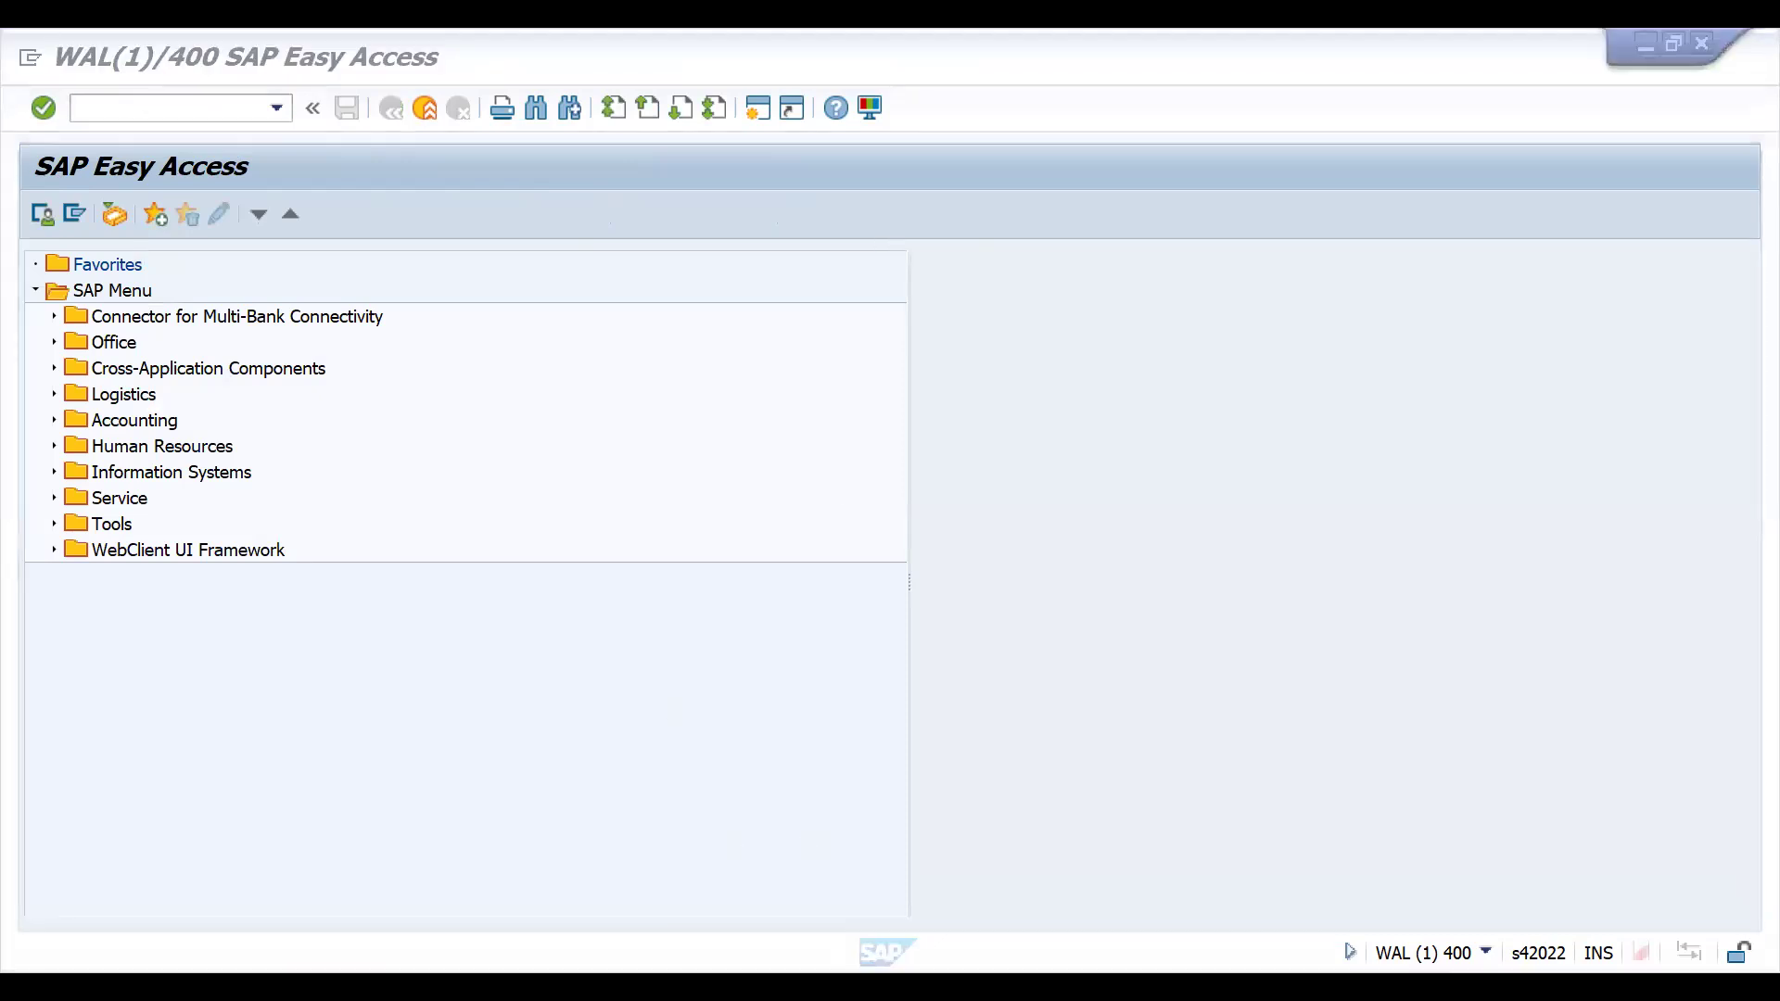
# - Start the SPRO customizing transaction with /NSPRO and open the SAP Reference IMG
pyautogui.click(266, 269)
pyautogui.write('/NS')
pyautogui.press('BackSpace')
pyautogui.write('SP4')
pyautogui.press('BackSpace')
pyautogui.write('RO')
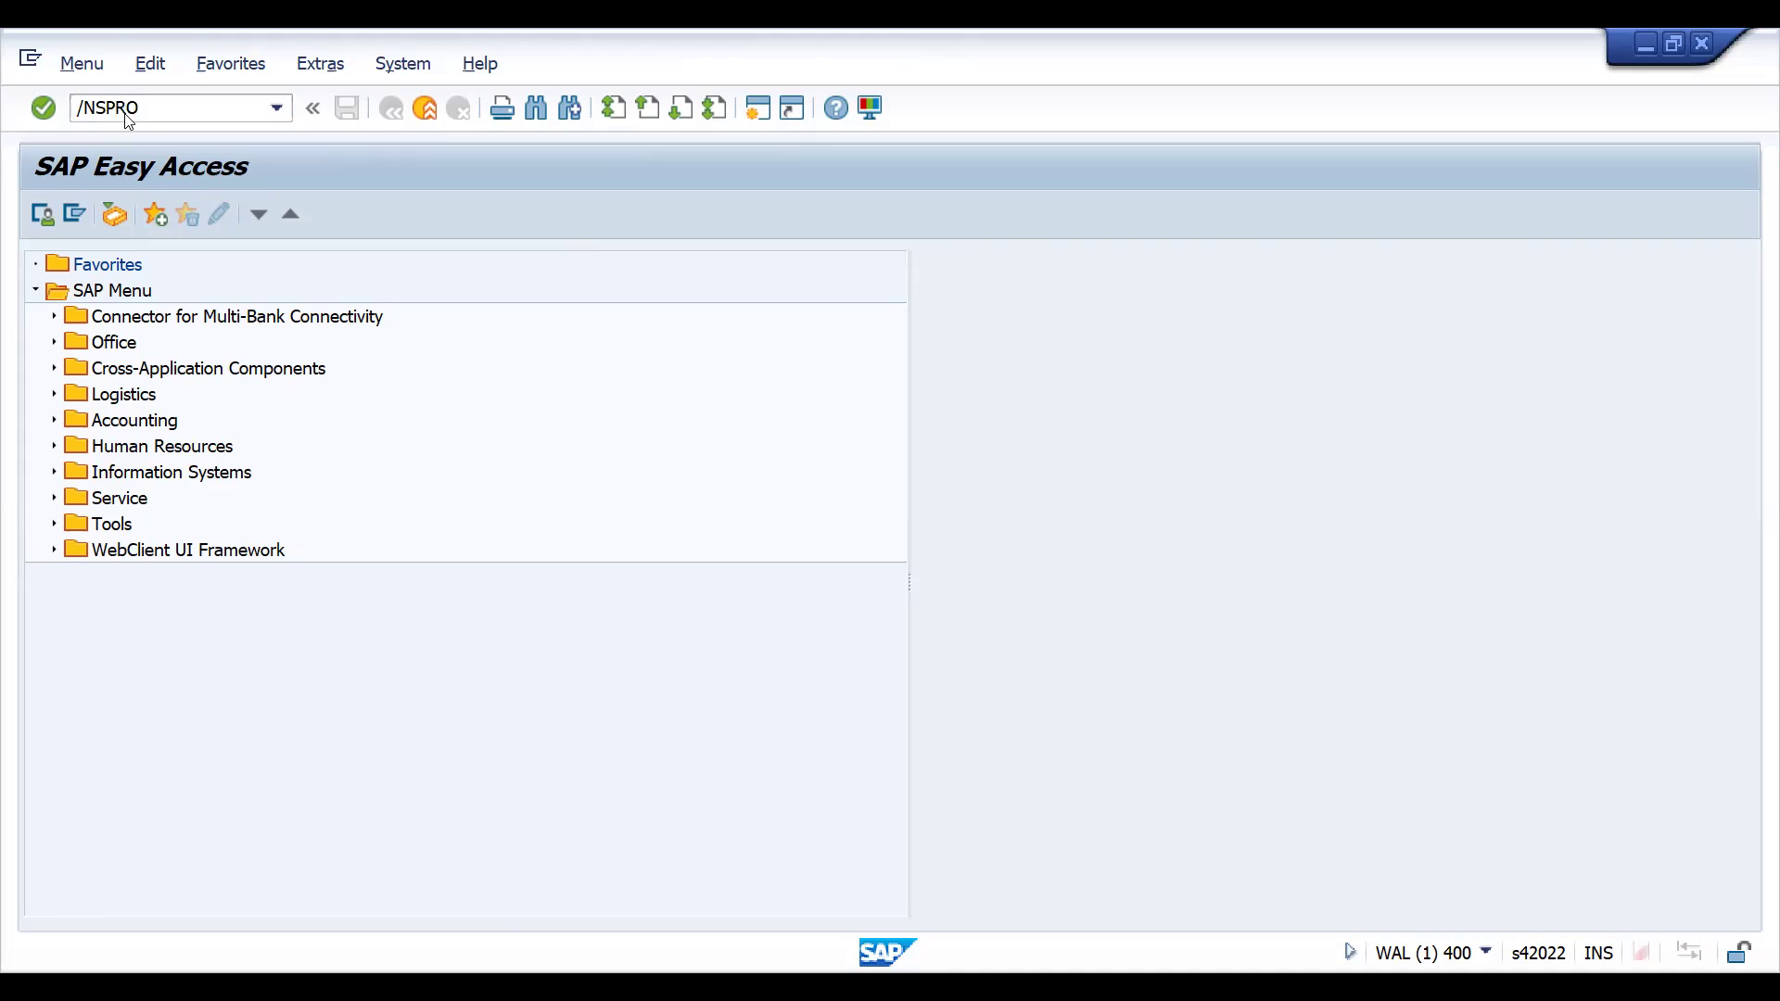
pyautogui.press('Return')
pyautogui.click(91, 219)
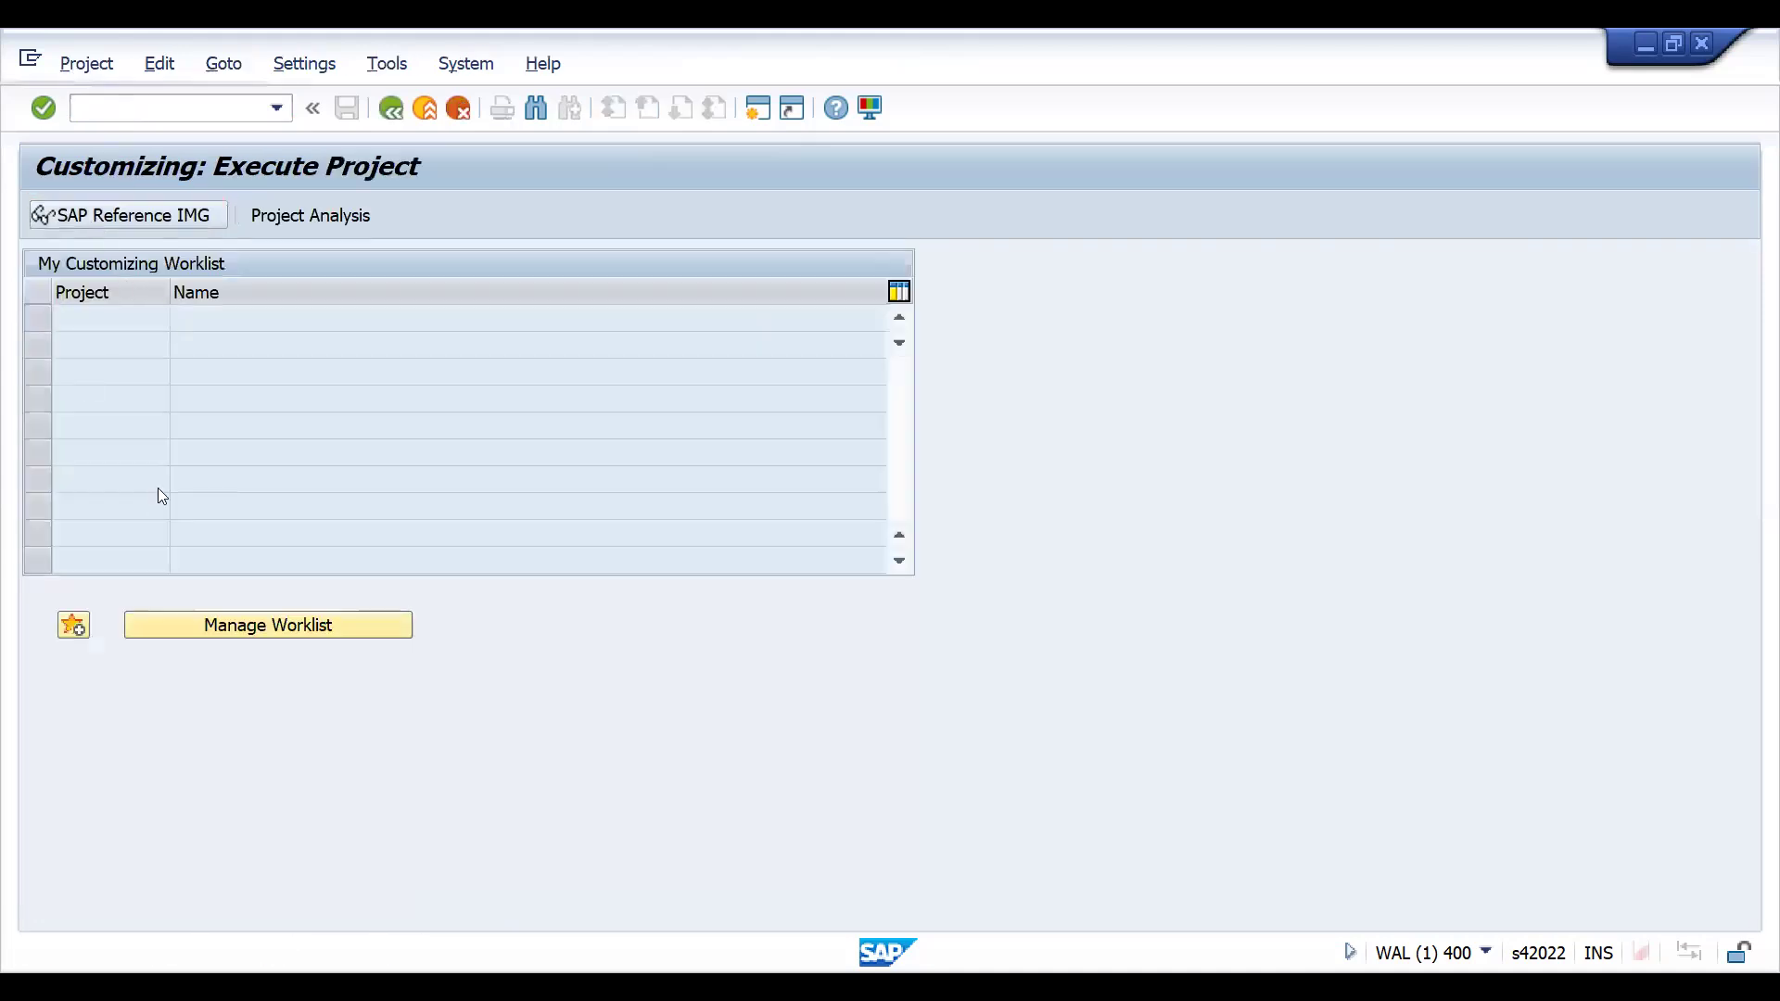
# - Expand Enterprise Structure, Assignment and Logistics - General in the IMG, and open the Assign plant to company code activity
pyautogui.click(158, 426)
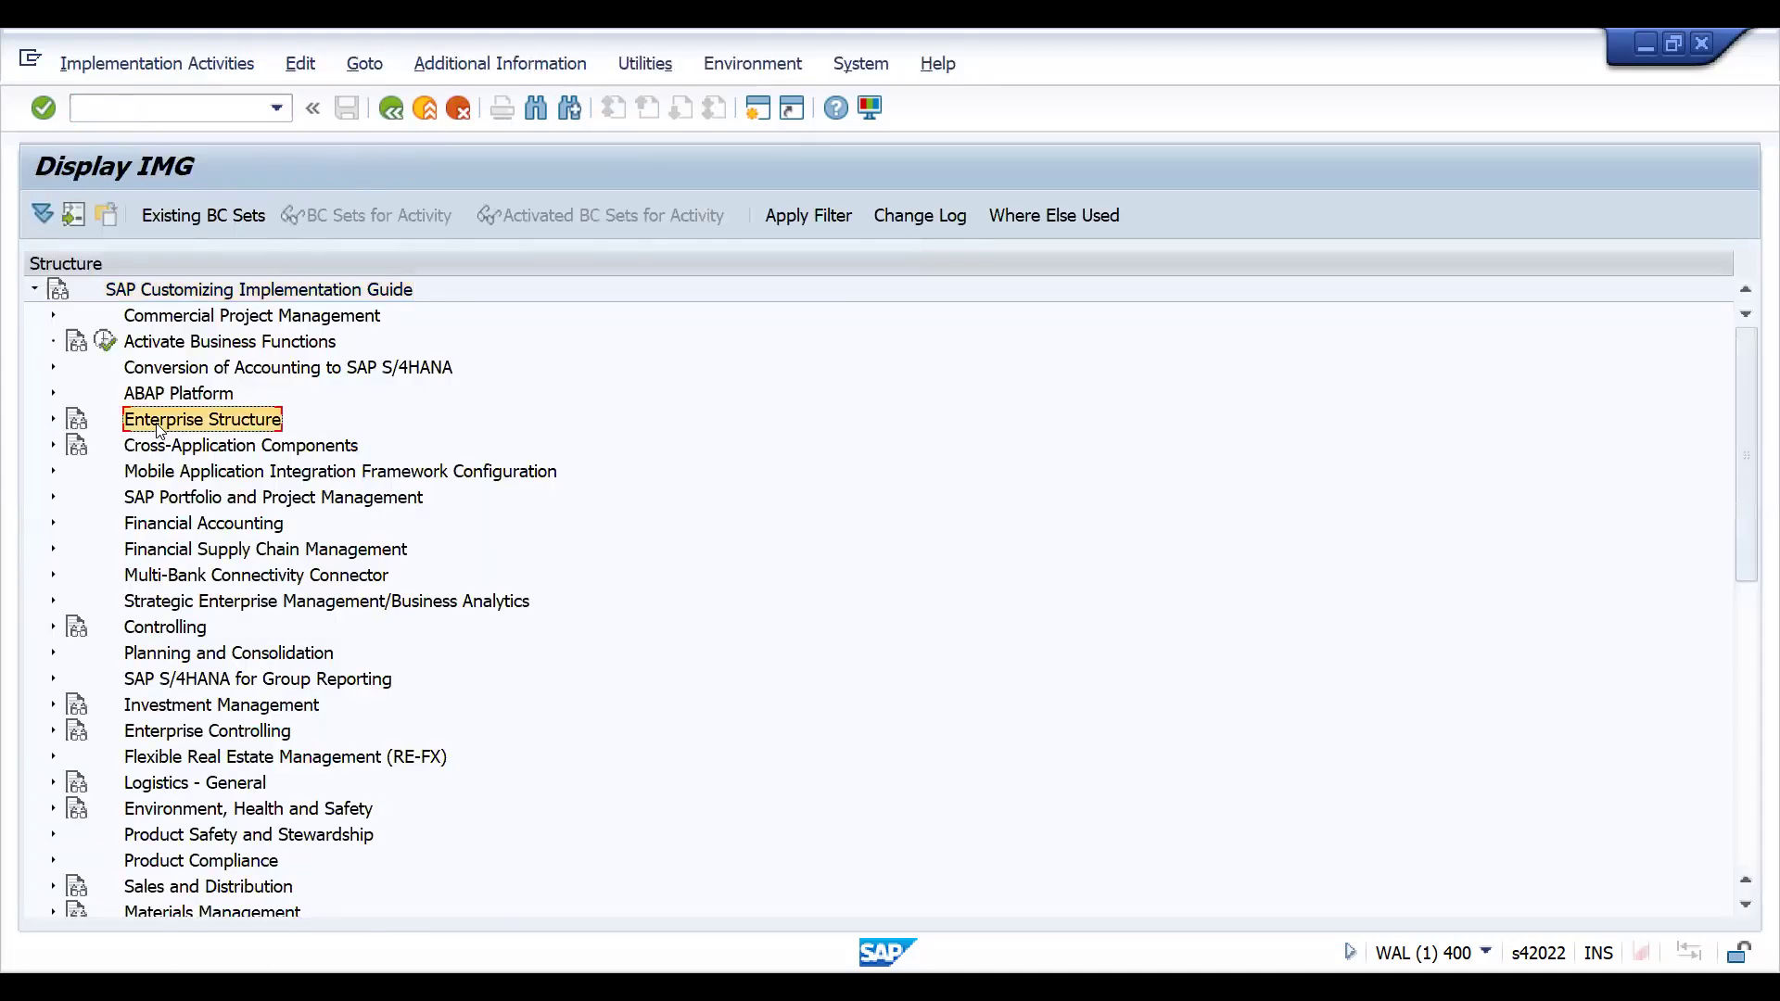
pyautogui.press('Right')
pyautogui.press('Down')
pyautogui.press('Down')
pyautogui.press('Right')
pyautogui.press('Down')
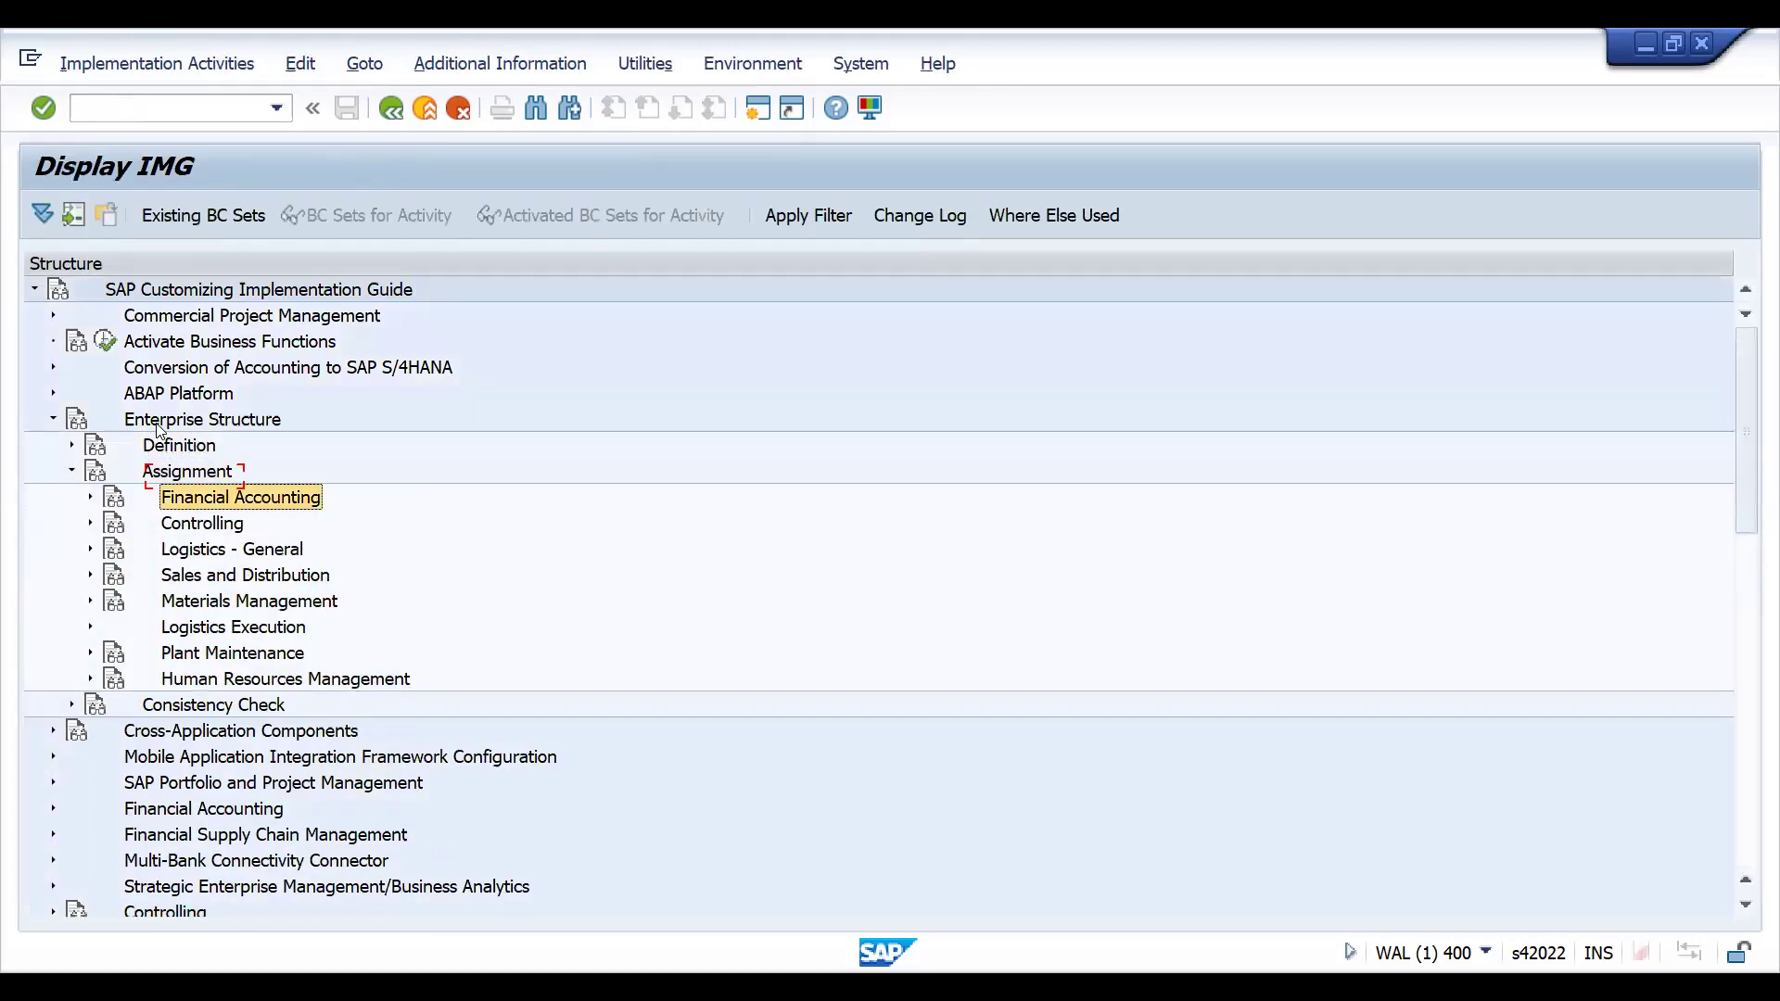
pyautogui.press('Down')
pyautogui.press('Down')
pyautogui.press('Right')
pyautogui.press('Down')
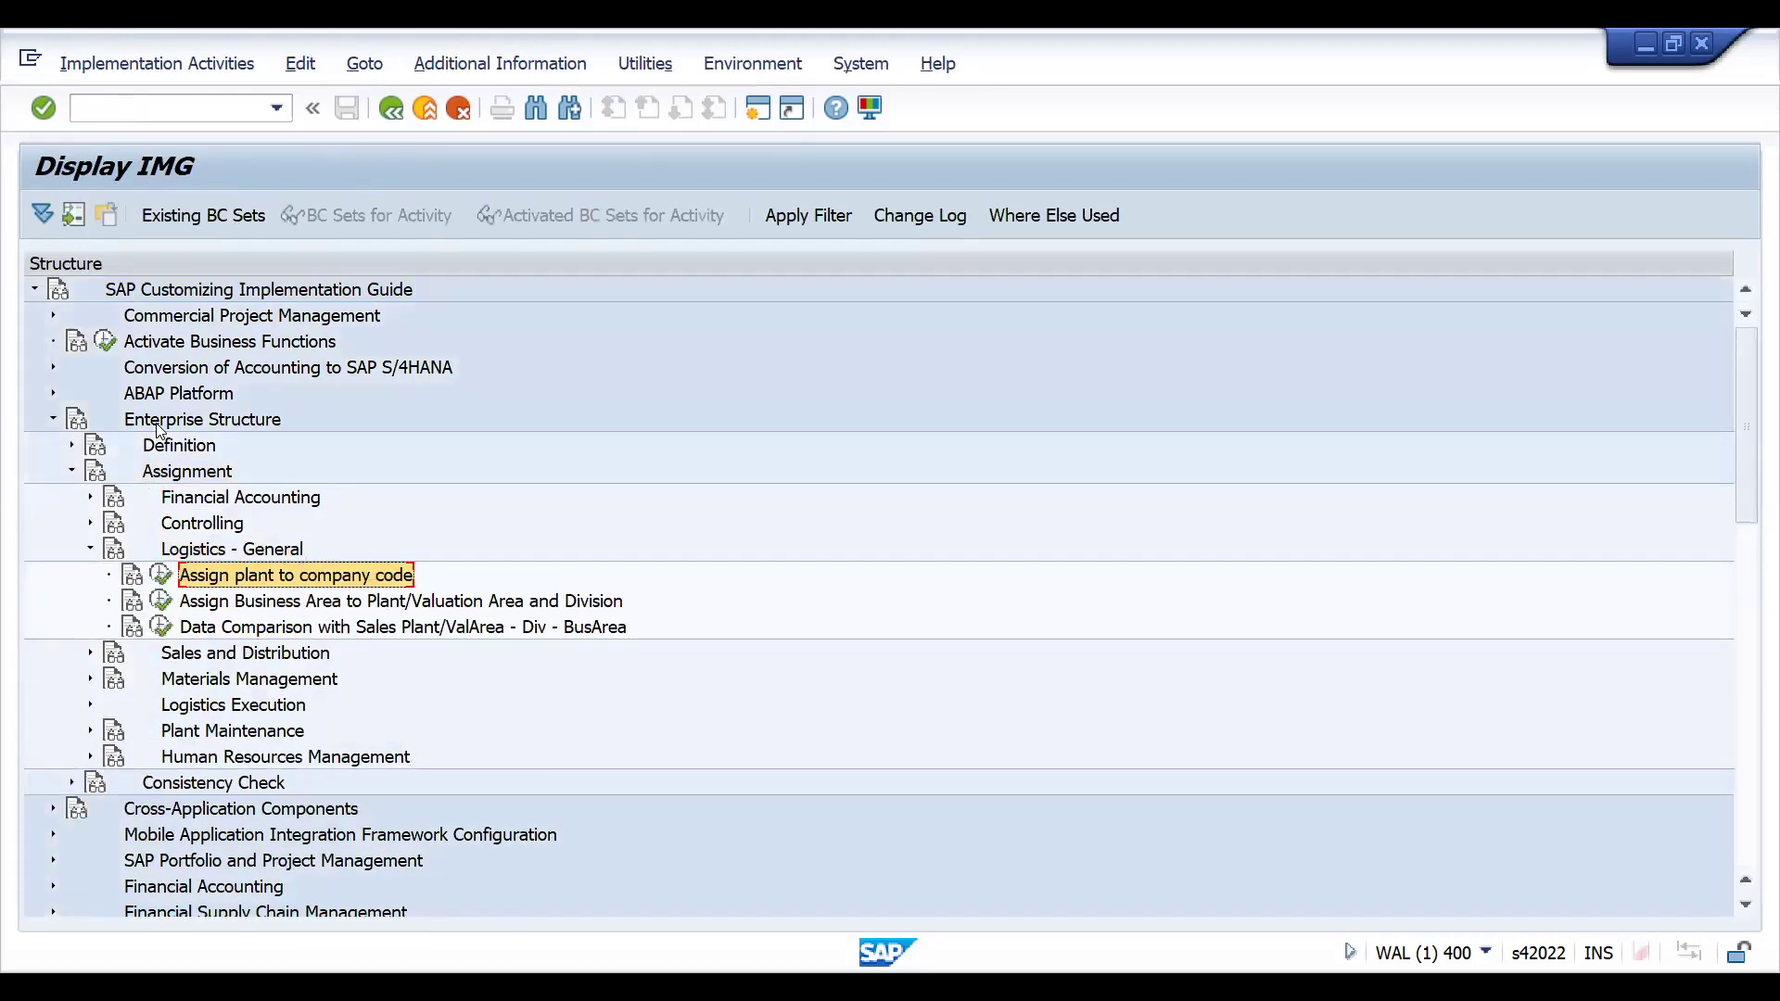
pyautogui.click(161, 575)
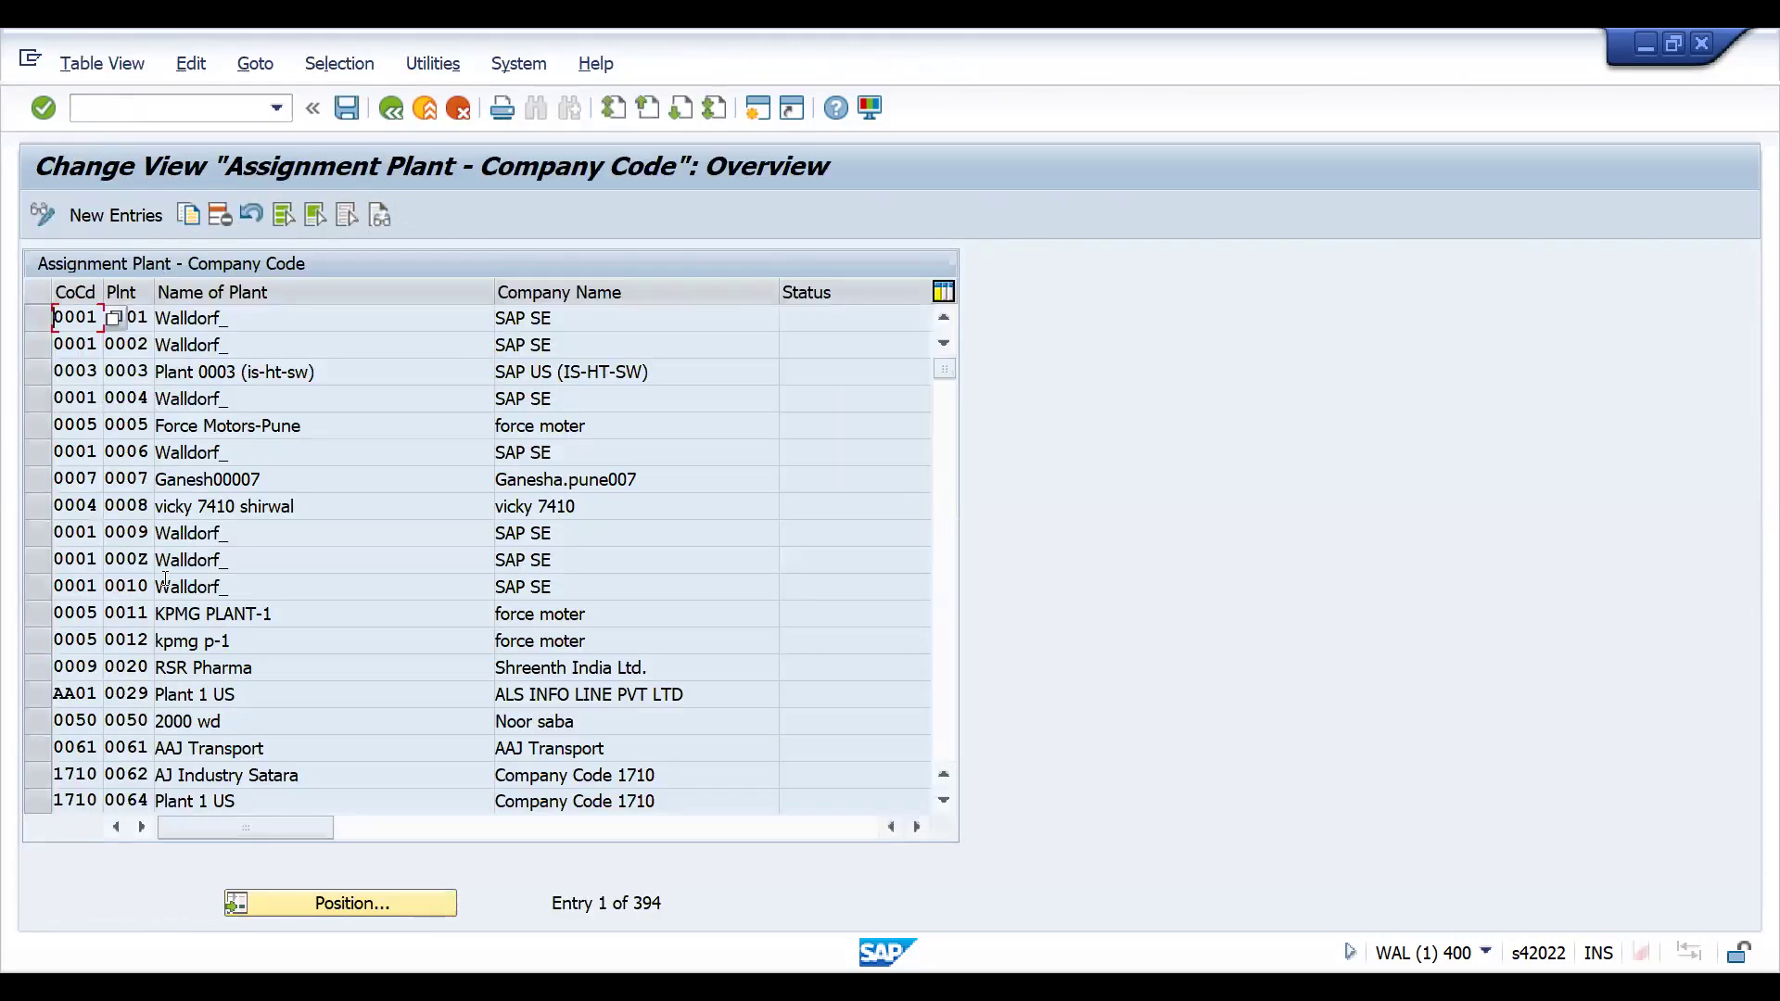
# - Create a new assignment entry linking plant DRP1 to company code DRT1
pyautogui.click(105, 215)
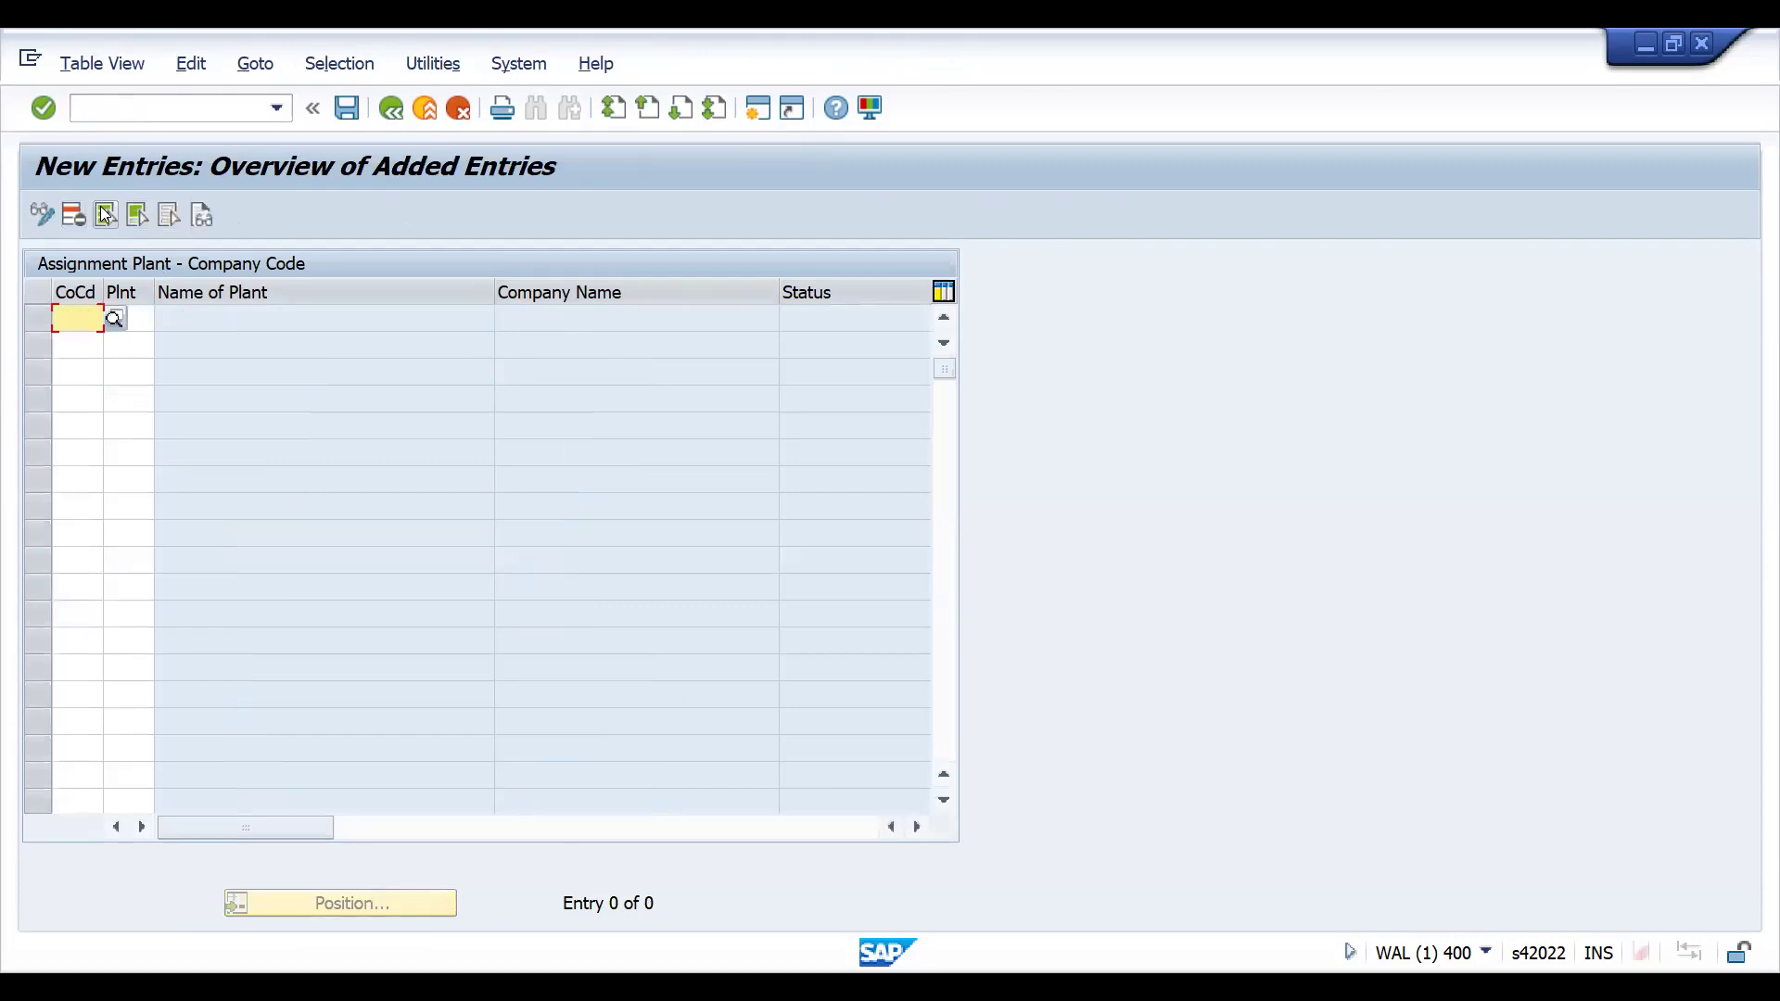
pyautogui.write('DRT1')
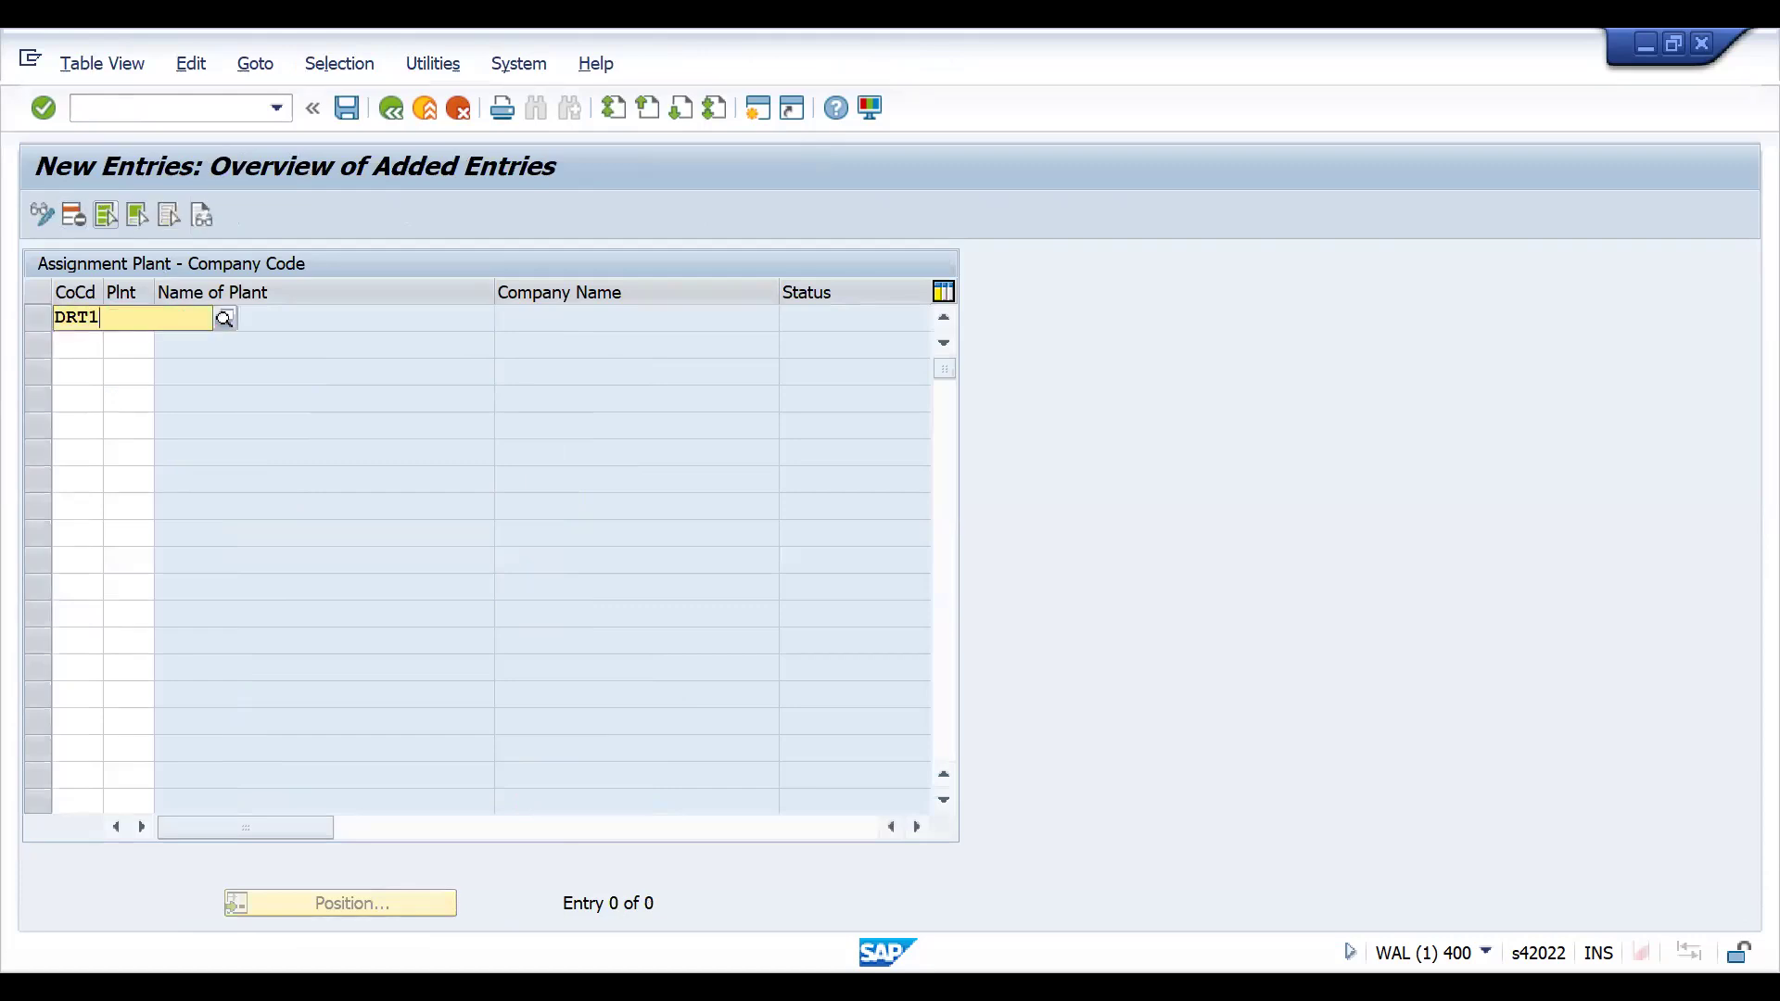
pyautogui.press('Tab')
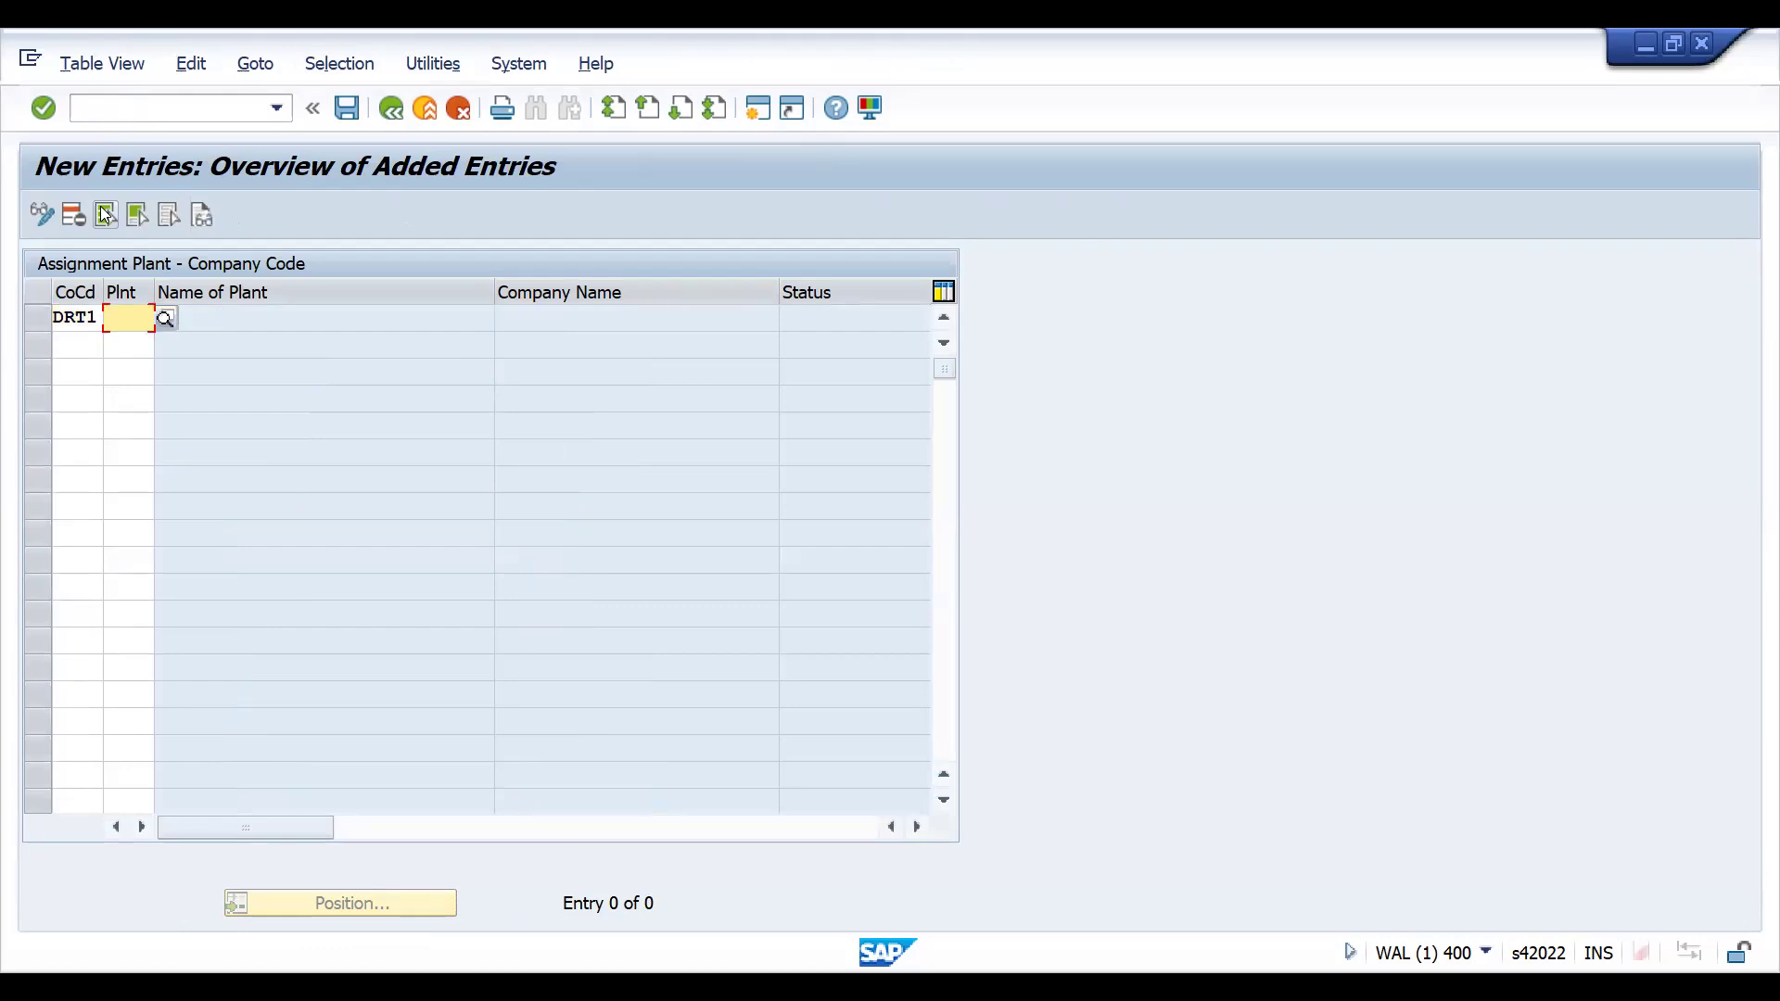
pyautogui.write('DRP1')
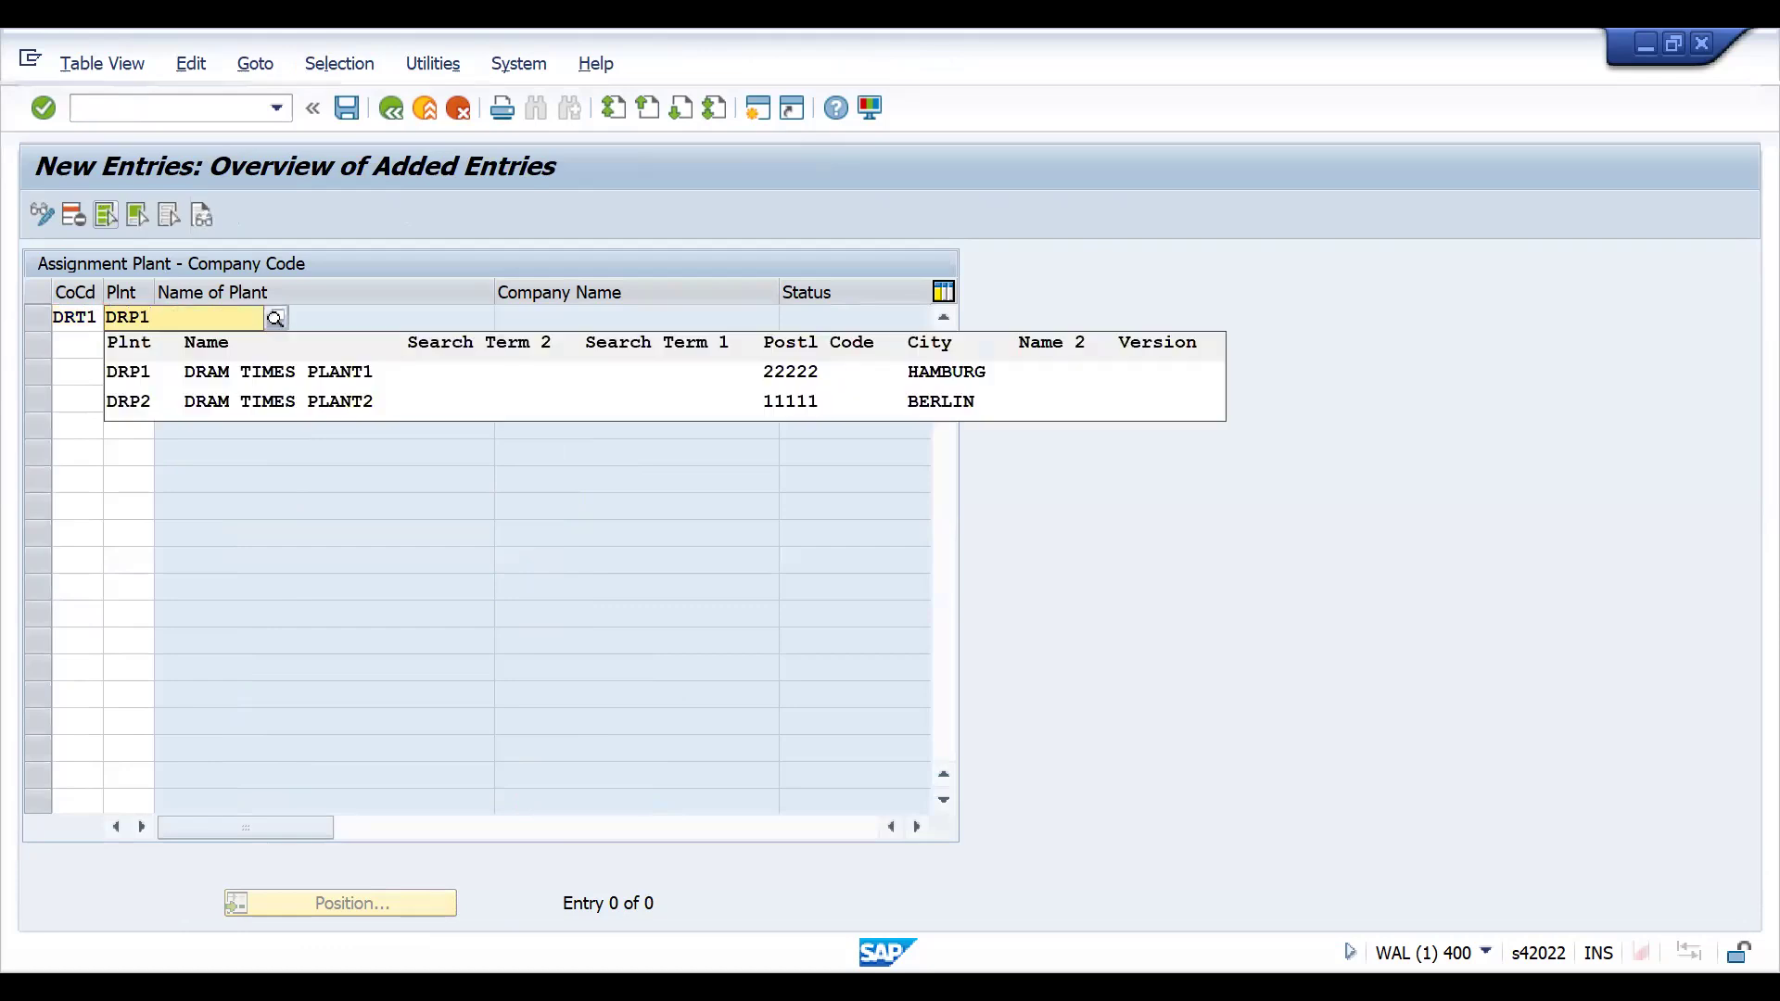
pyautogui.press('Return')
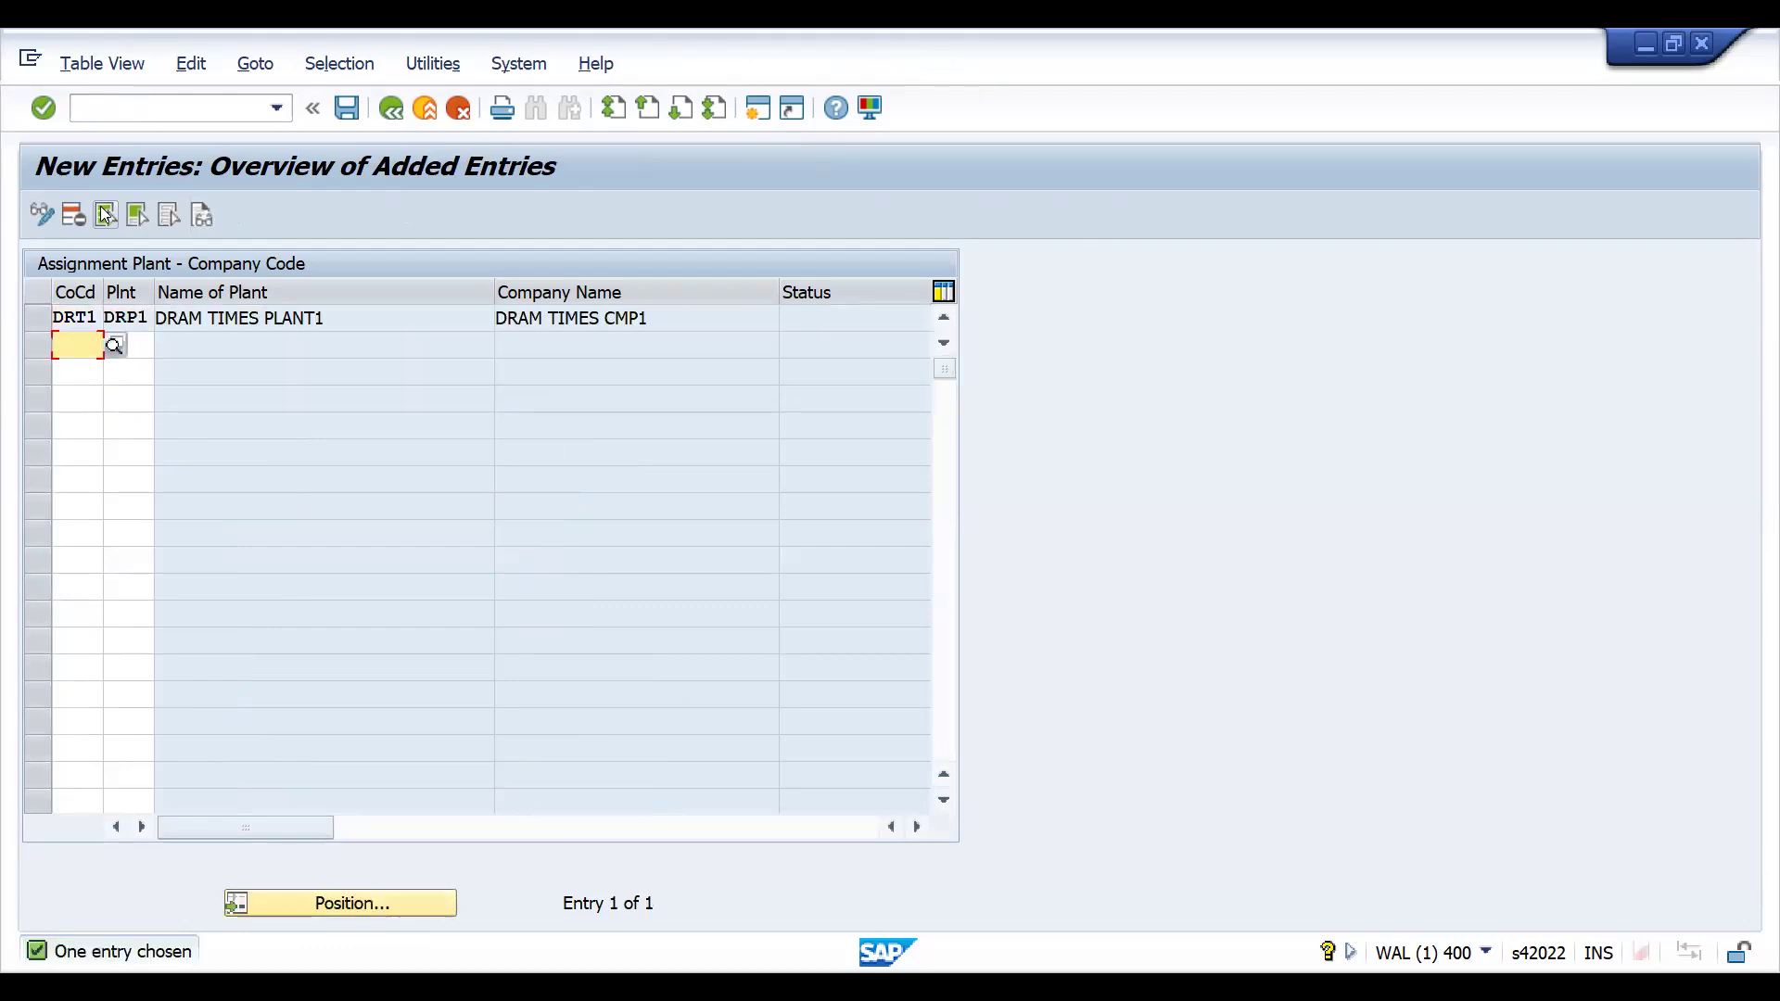
# - Add a second assignment entry linking plant DRP2 to company code DRT1
pyautogui.write('DRT1')
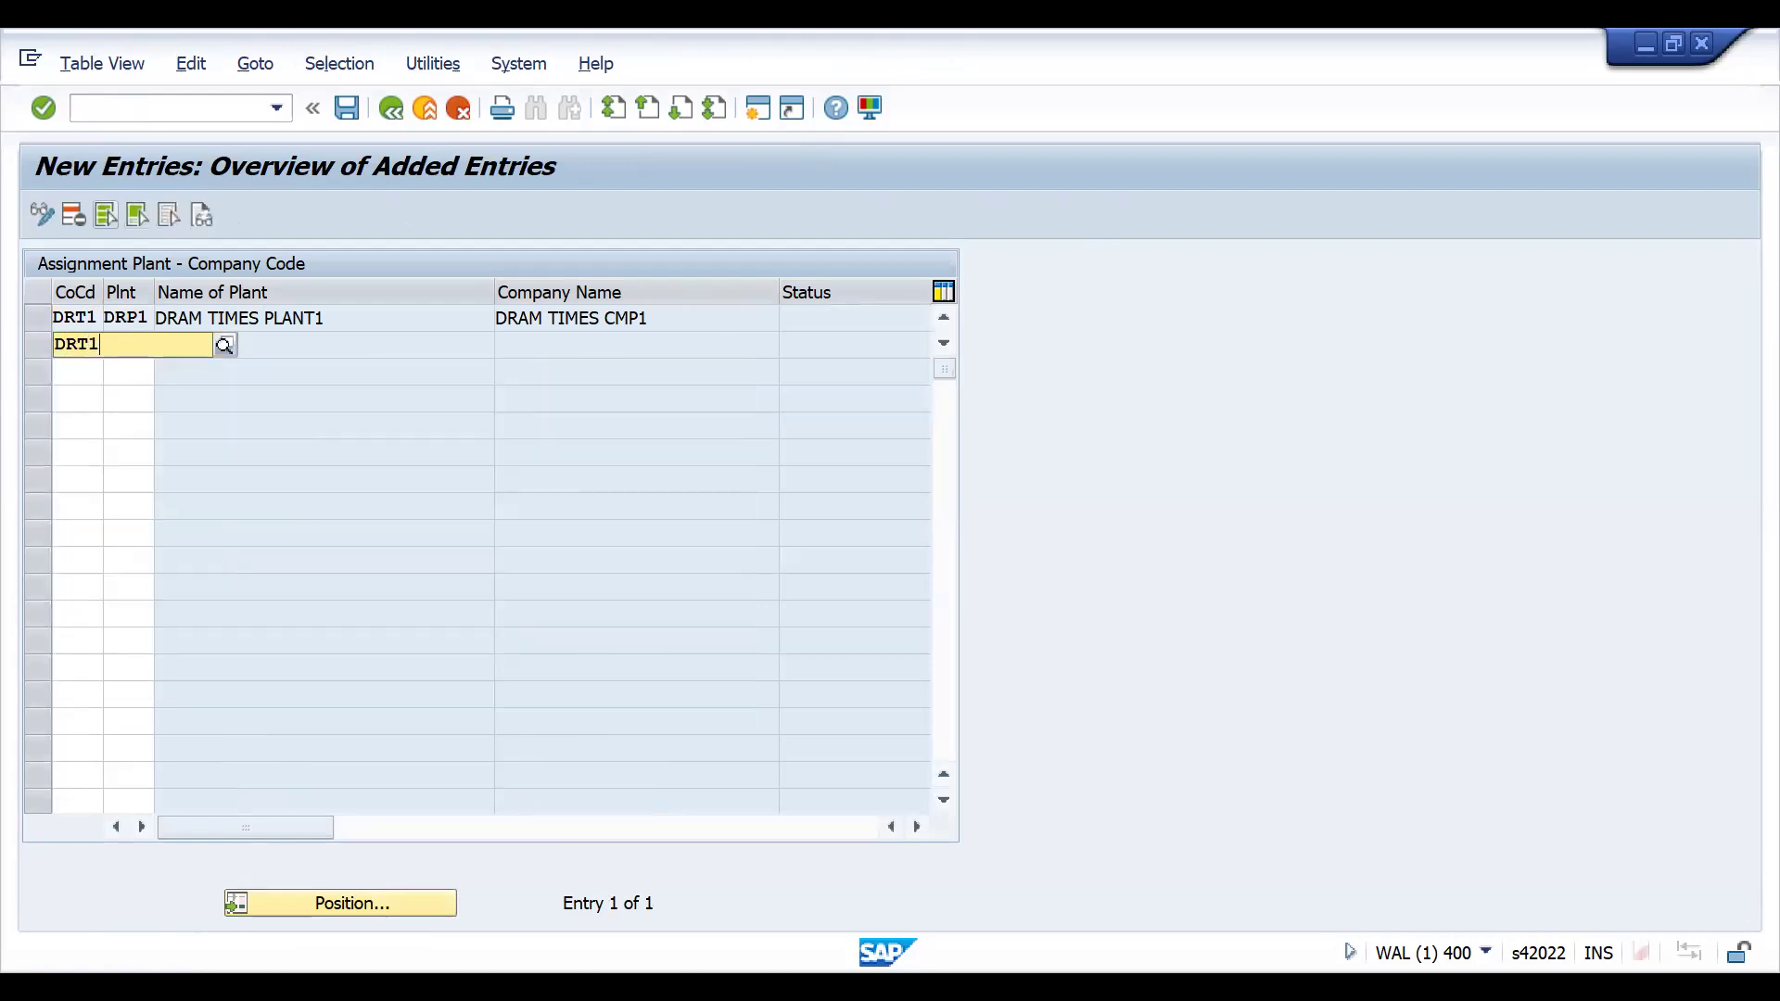
pyautogui.press('Tab')
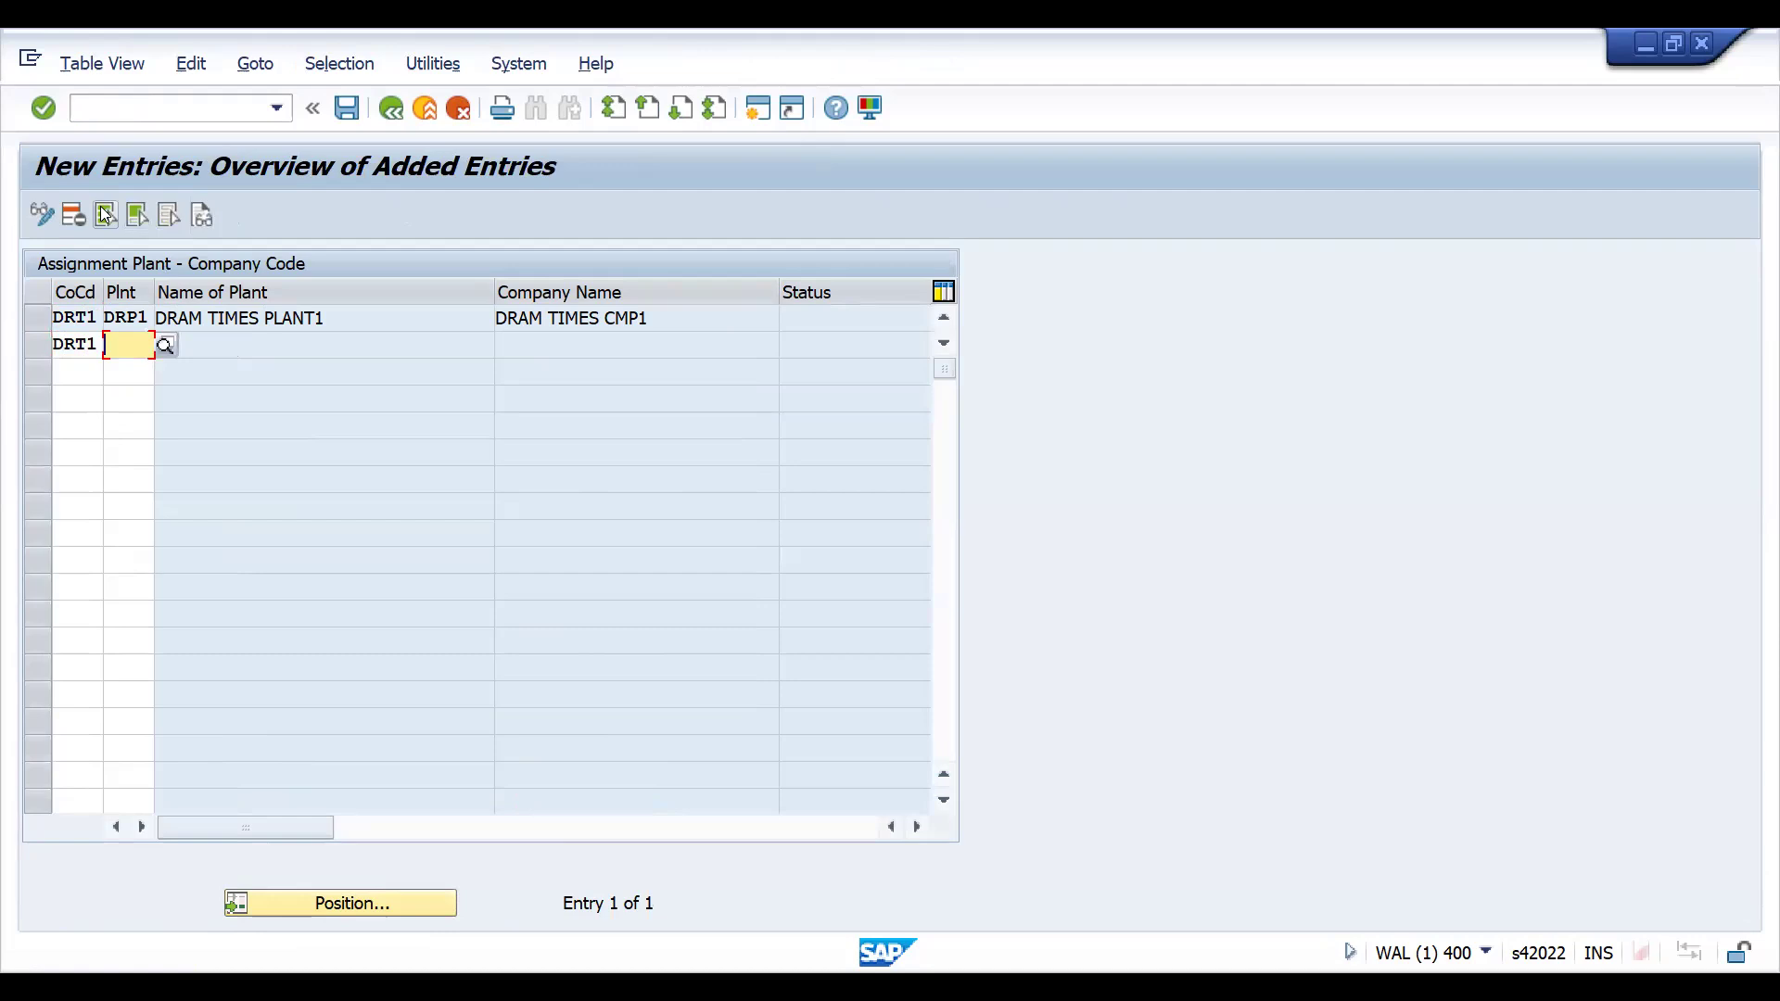
pyautogui.write('DRP')
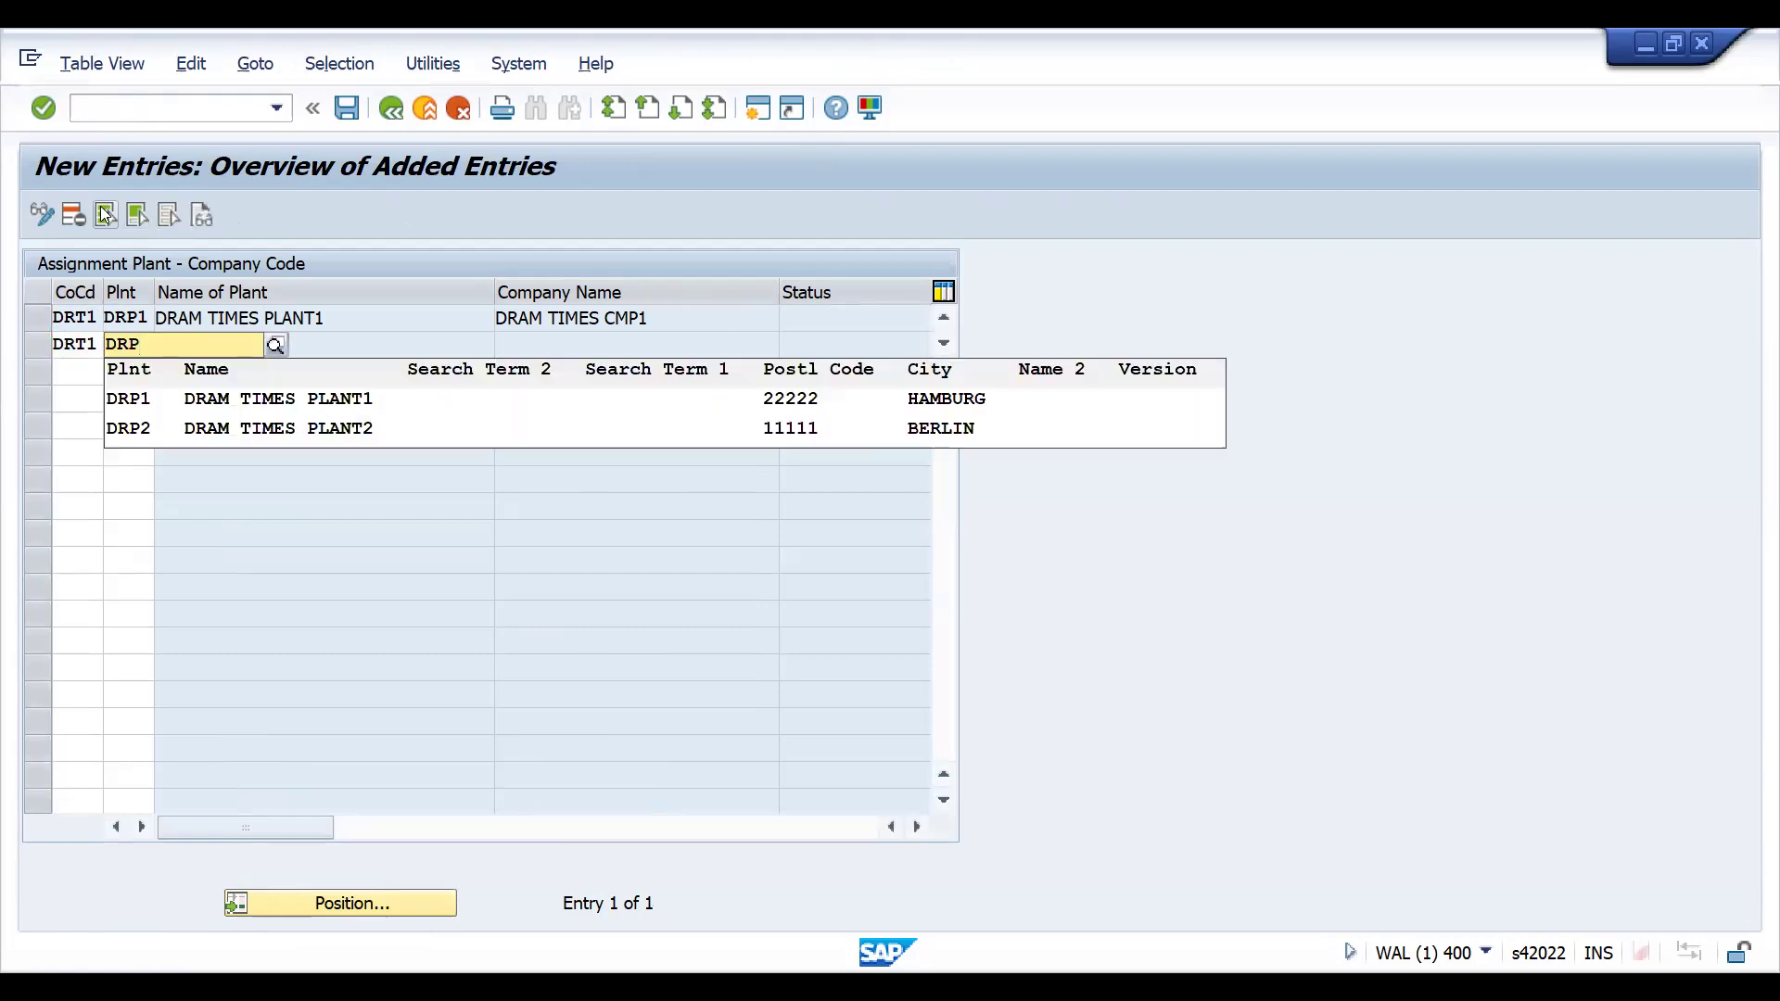
pyautogui.write('2')
pyautogui.press('Return')
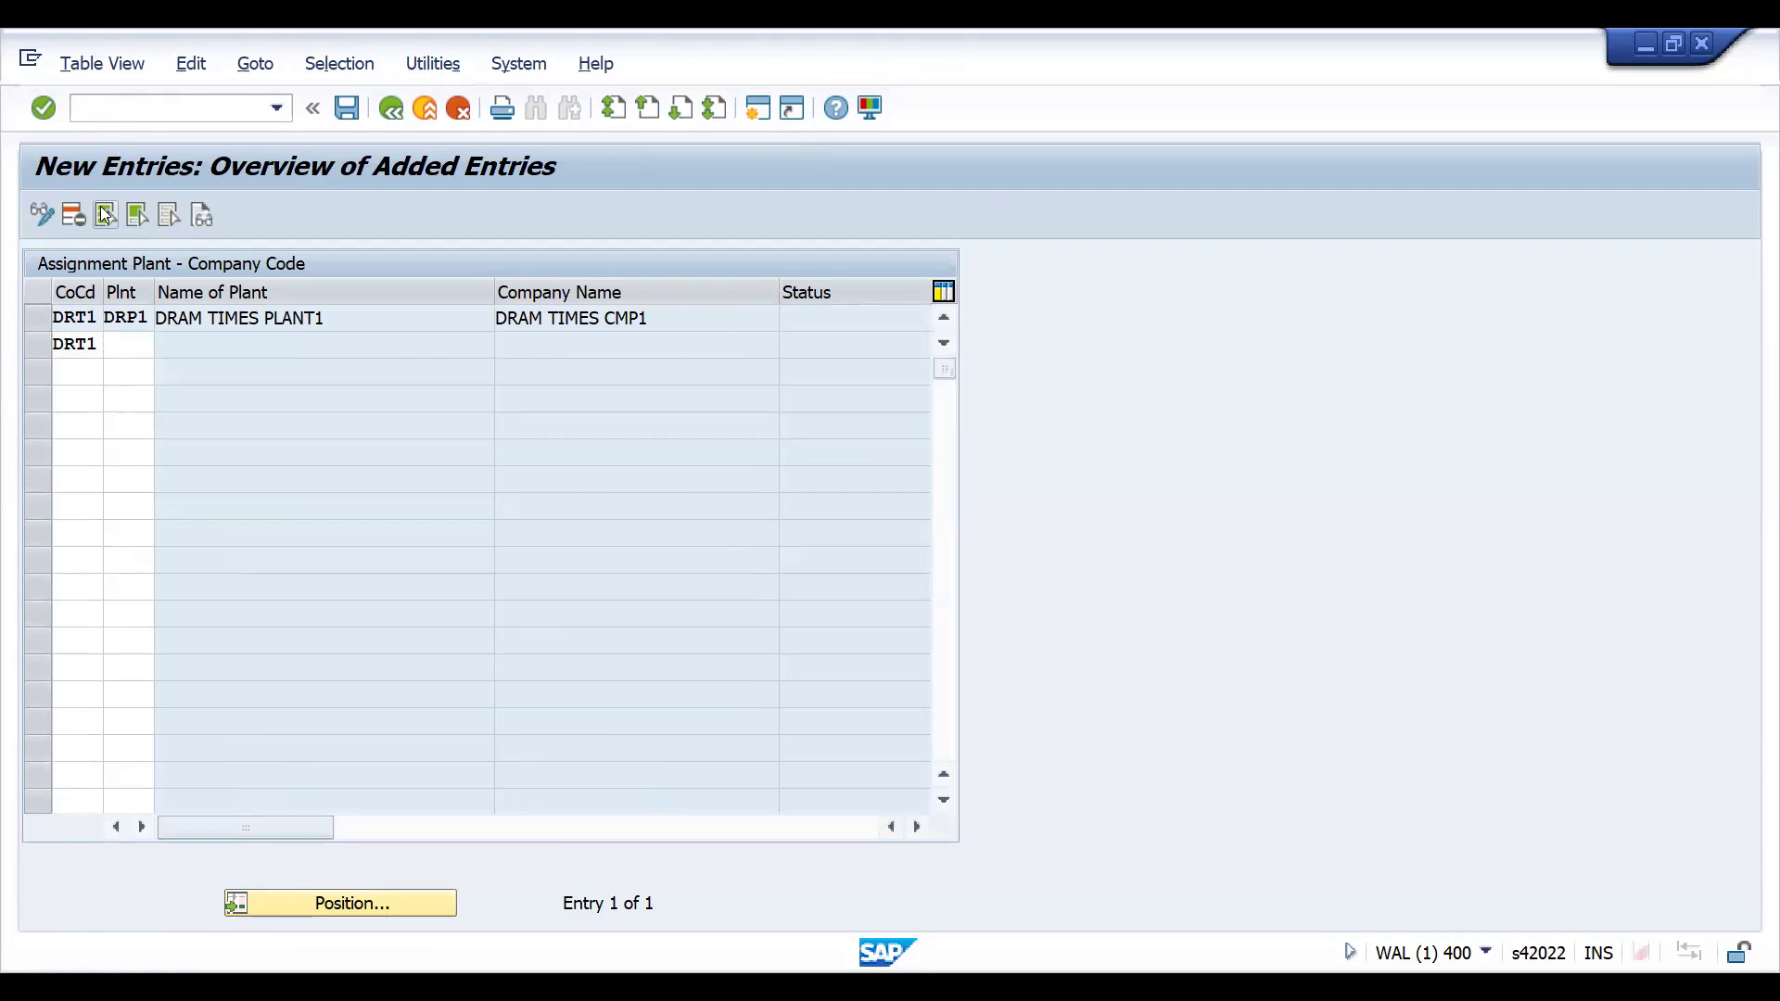
# - Save the plant assignments in the DRAMTIMES customizing request and return to the IMG structure
pyautogui.hotkey('ctrl', 's')
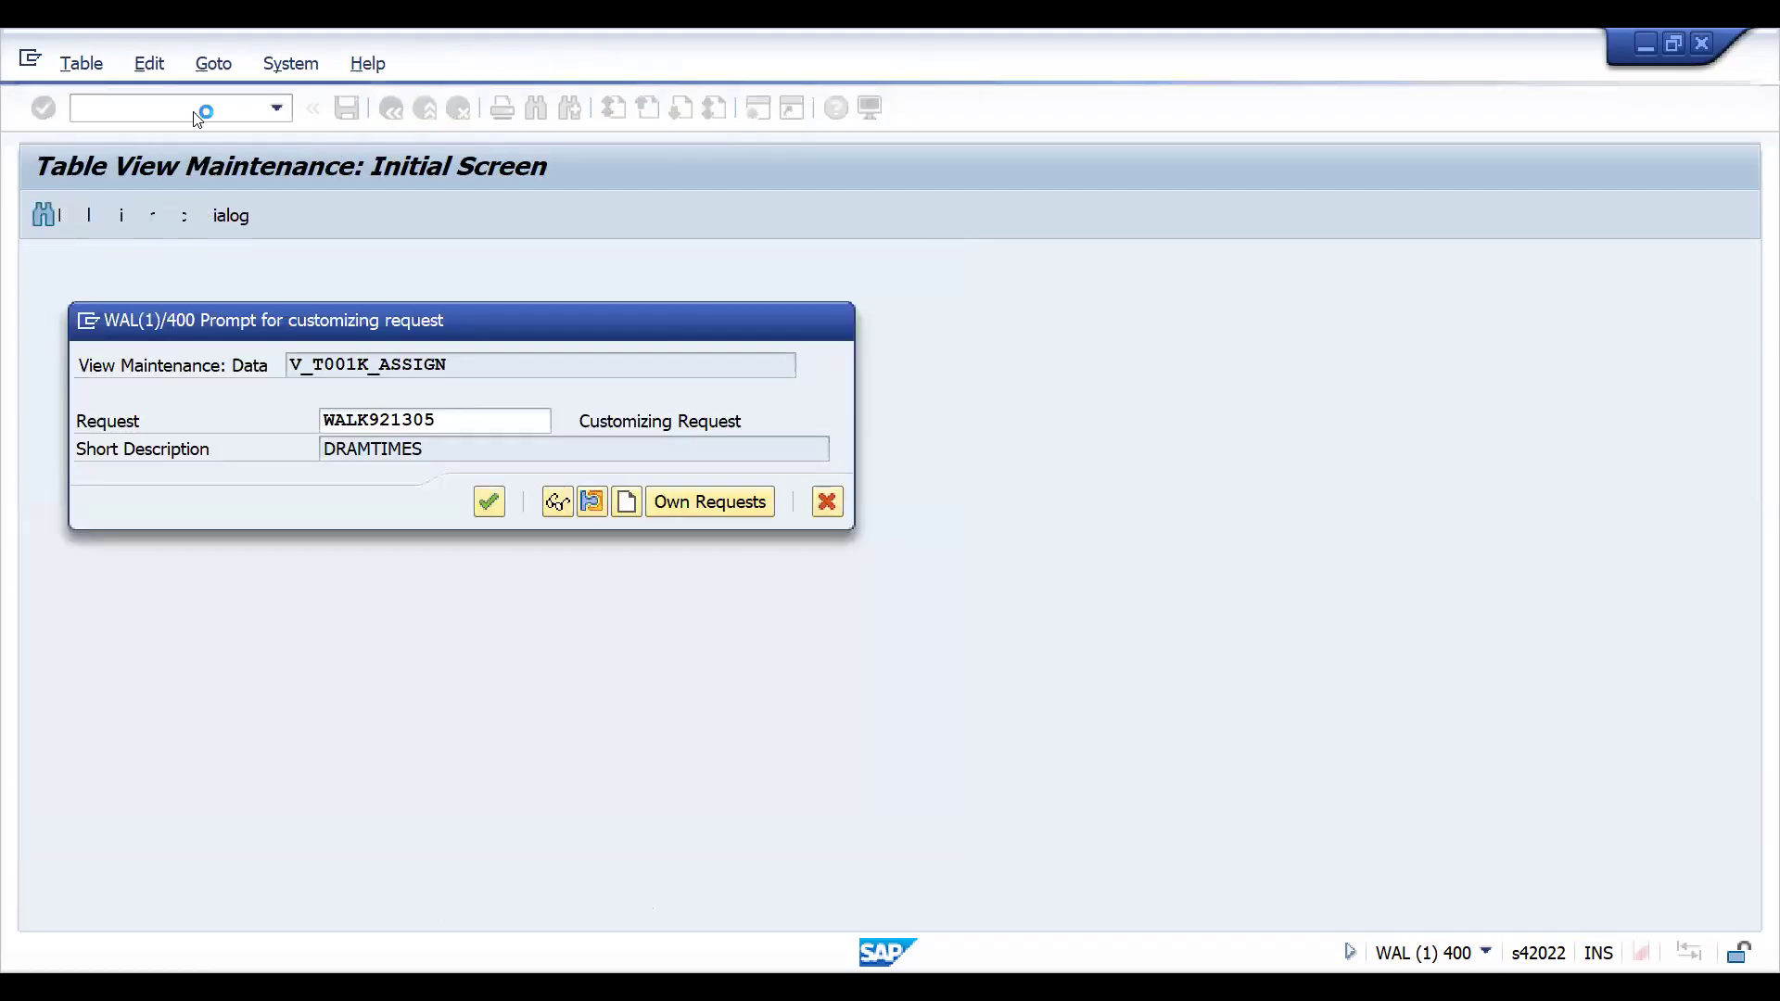
pyautogui.press('Return')
pyautogui.click(393, 110)
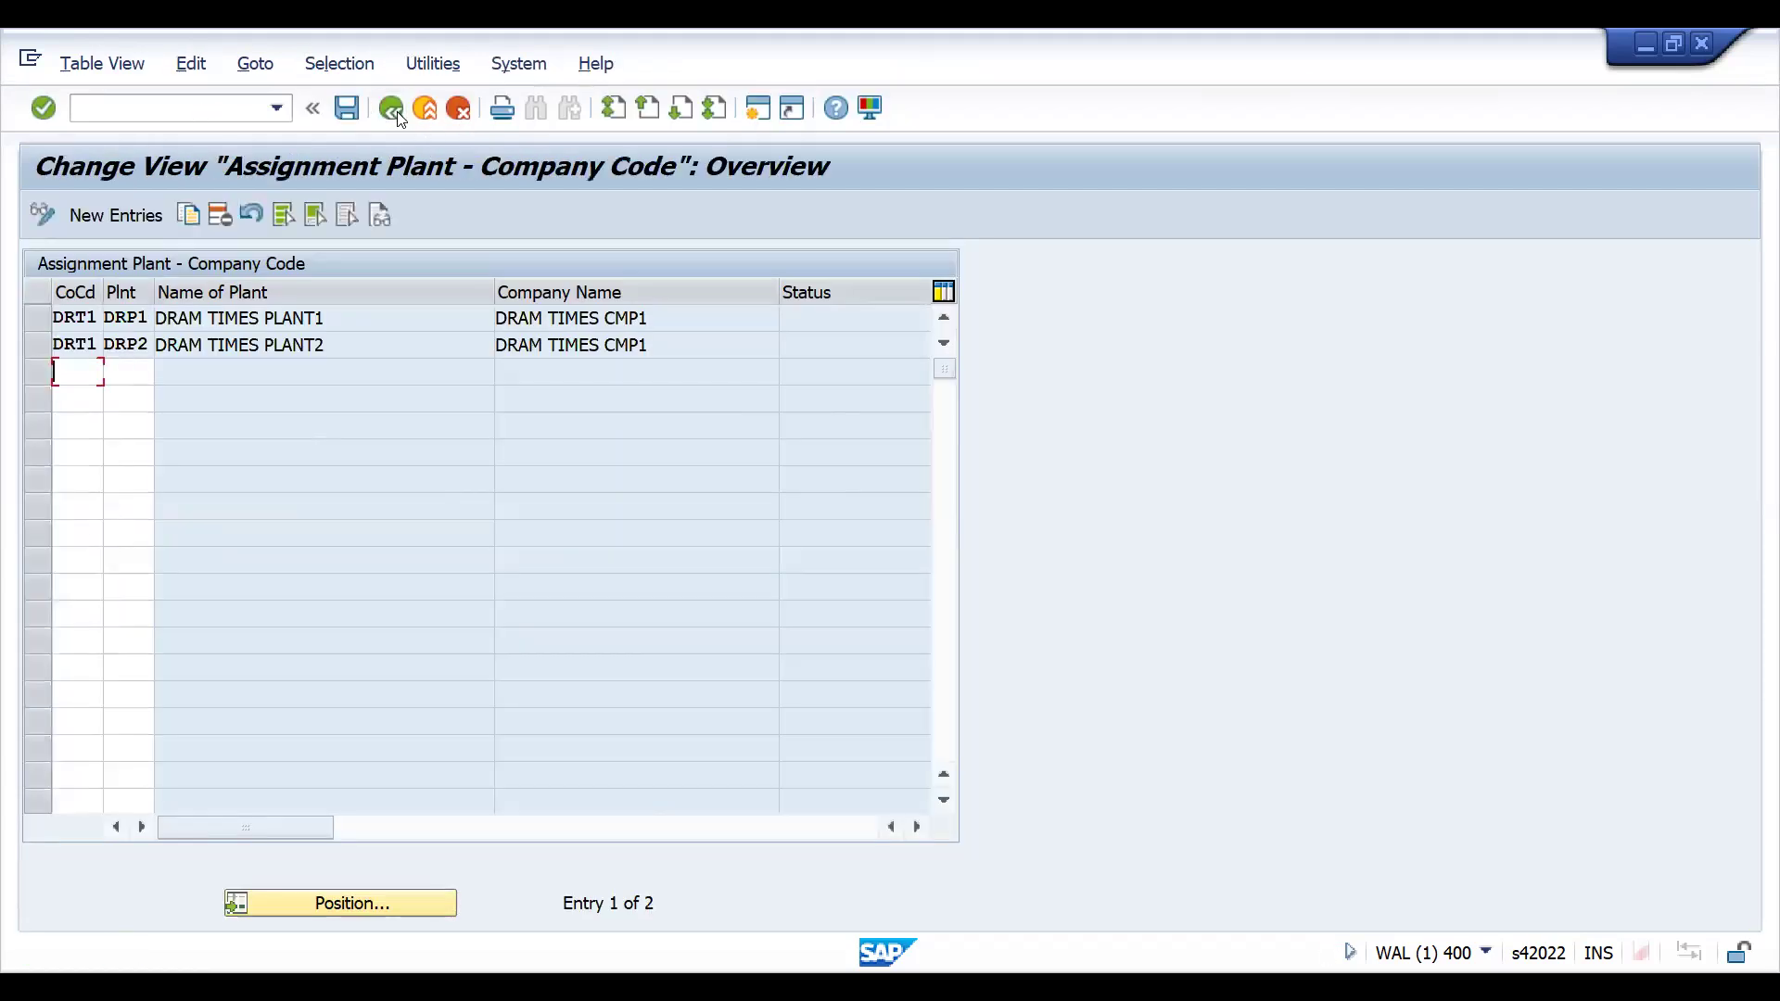
pyautogui.click(394, 111)
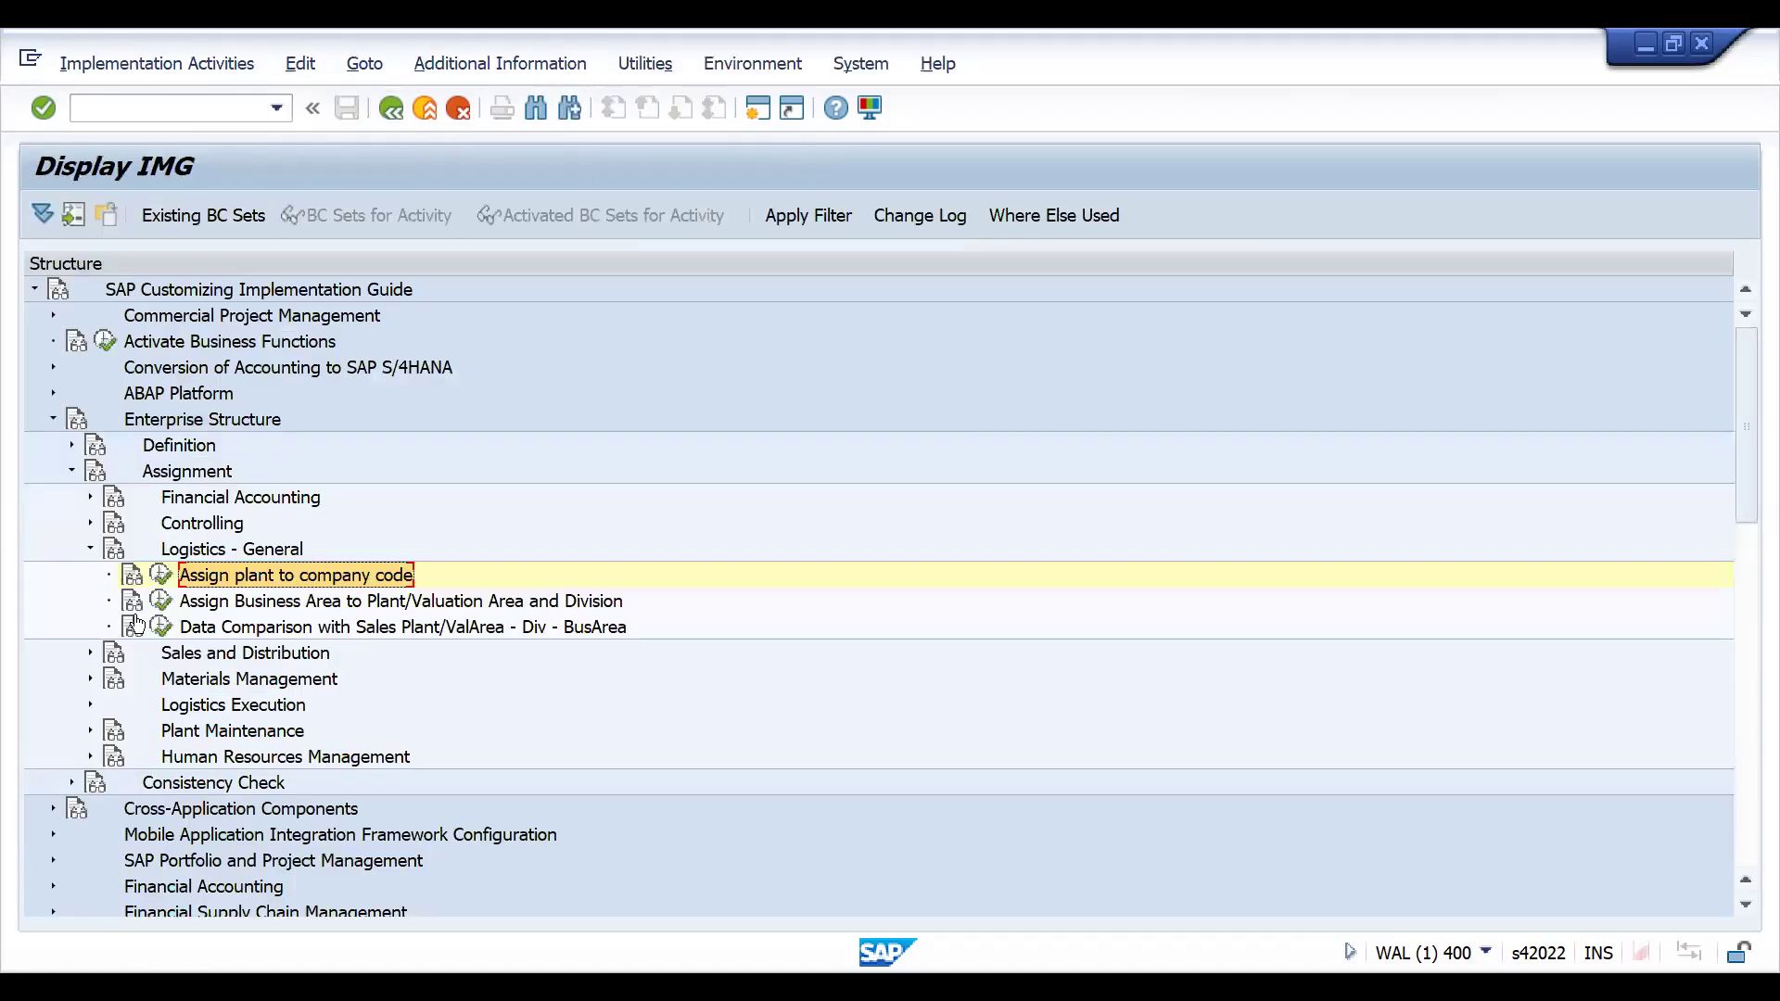
# - Expand Sales and Distribution under Assignment and open the Assign sales organization to company code activity
pyautogui.click(92, 653)
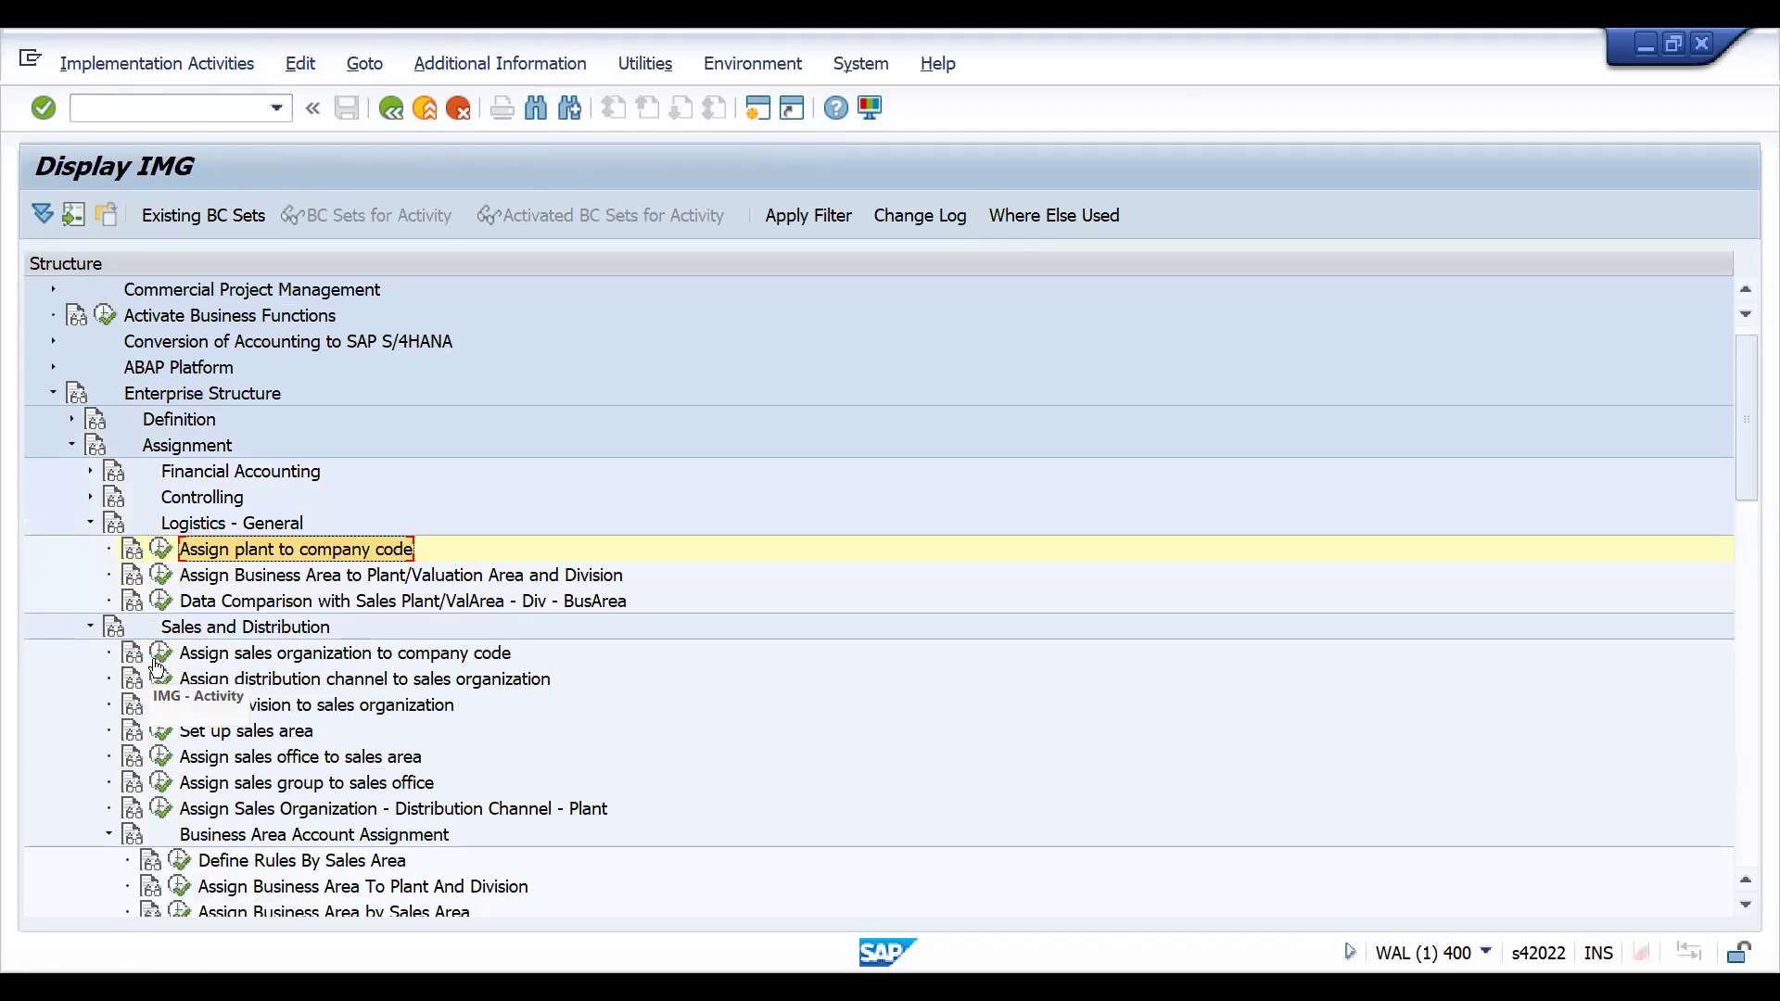
pyautogui.click(160, 655)
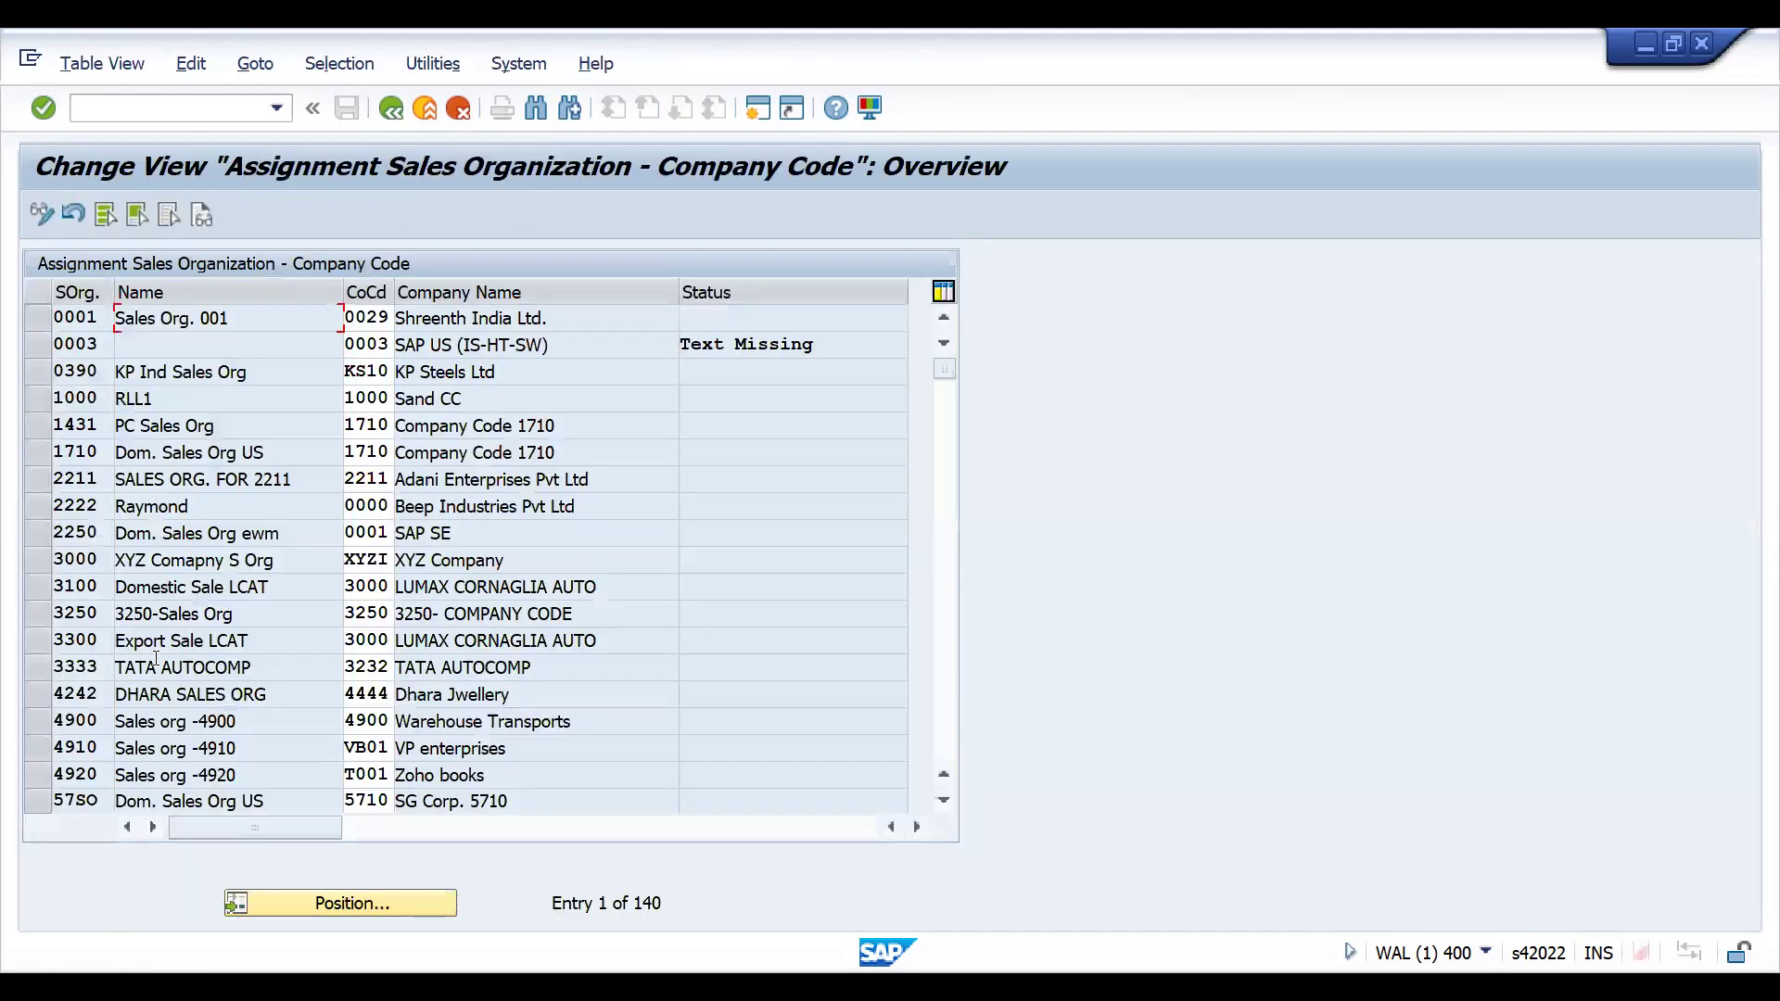
pyautogui.click(393, 109)
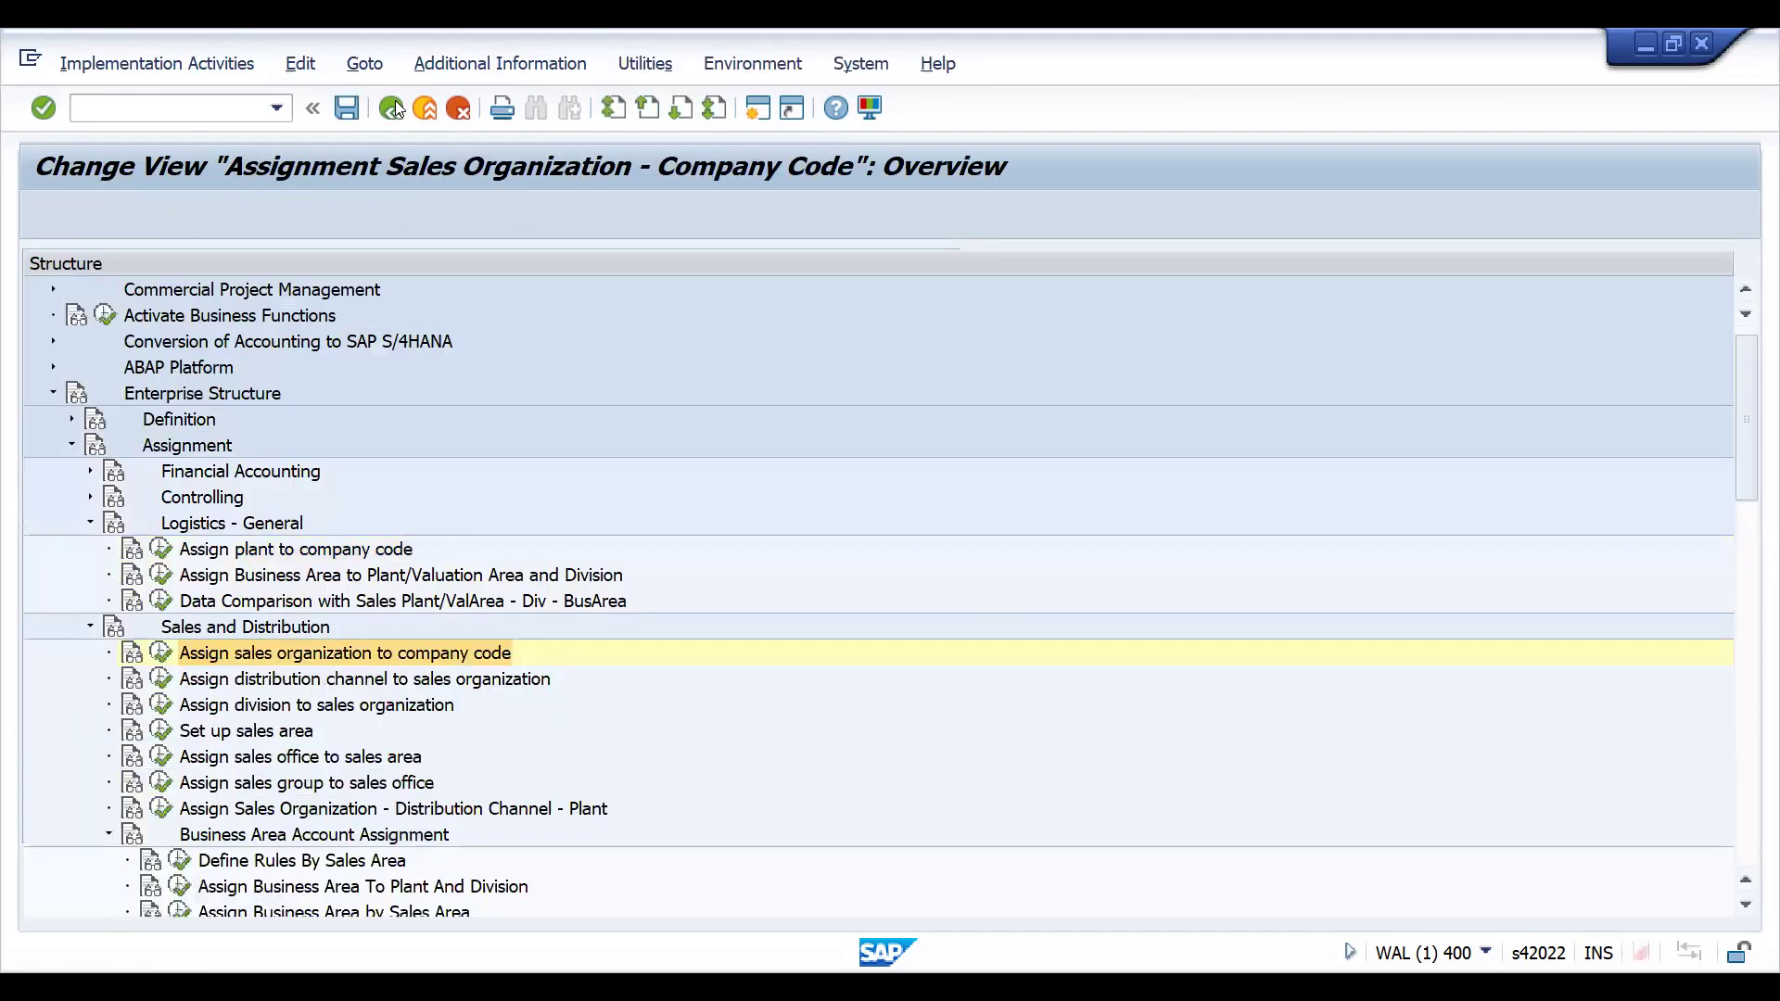
pyautogui.click(160, 652)
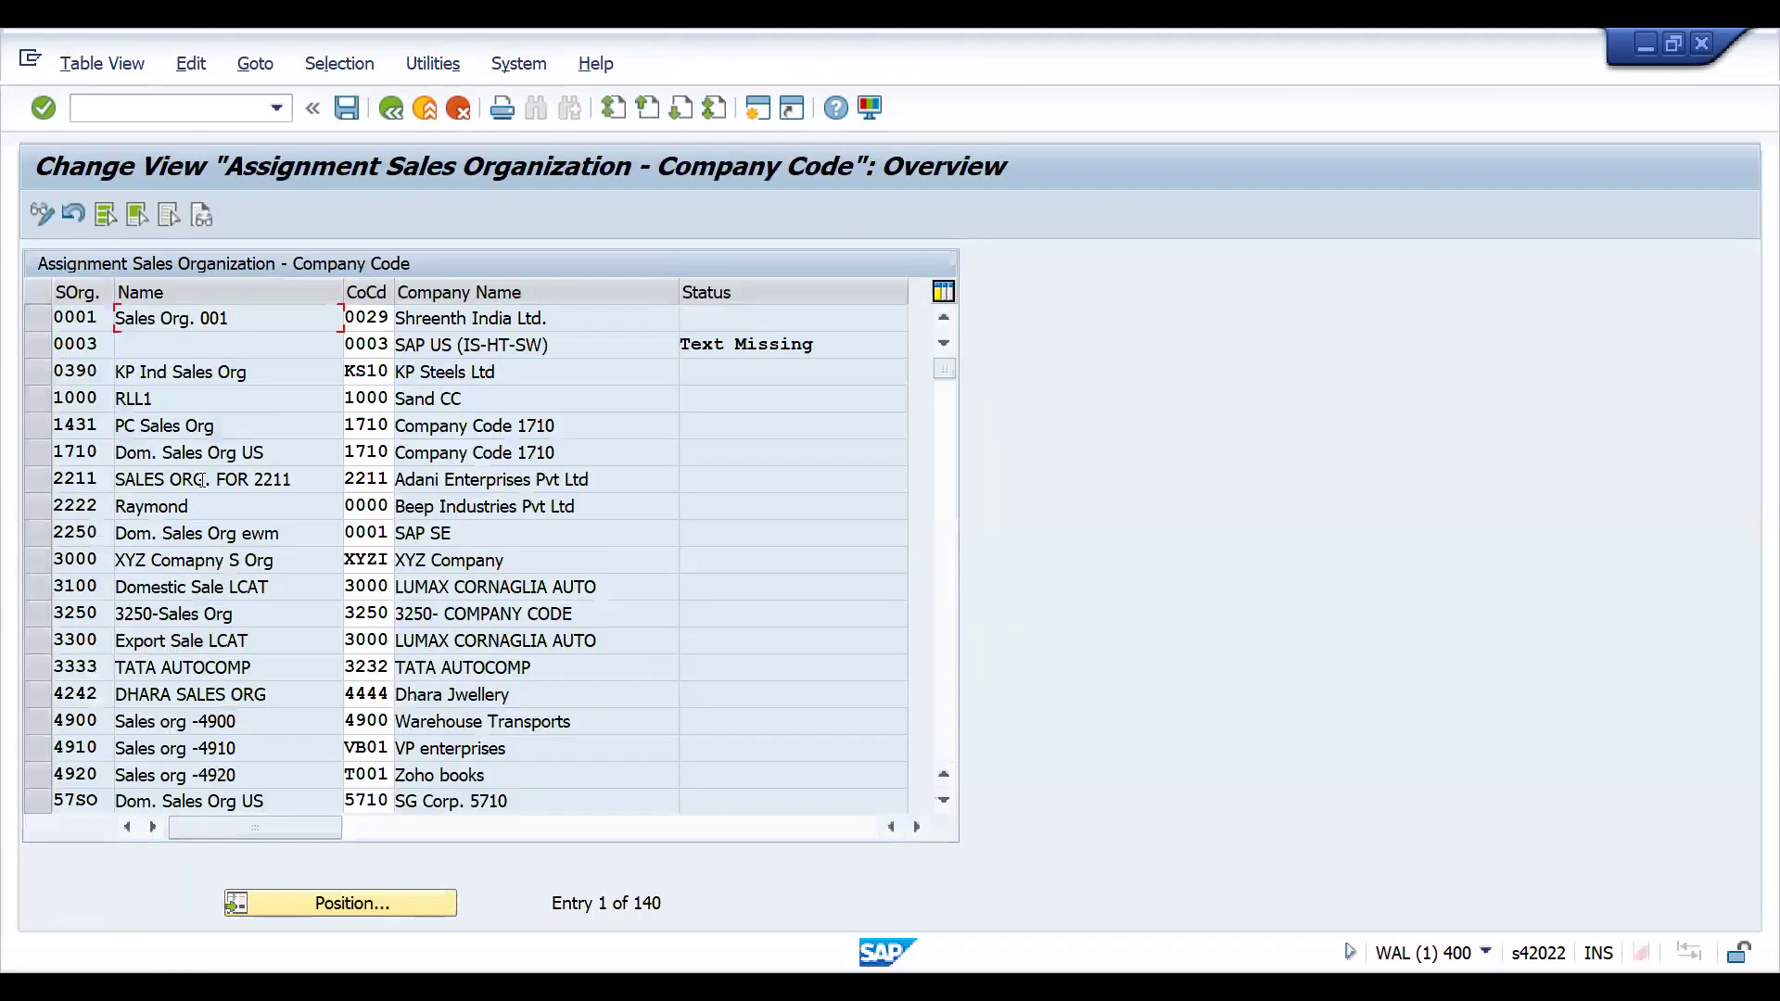
# - Start transaction SPRO in a new, separate session
pyautogui.click(183, 113)
pyautogui.write('/OSM')
pyautogui.press('BackSpace')
pyautogui.write('PRO')
pyautogui.press('Return')
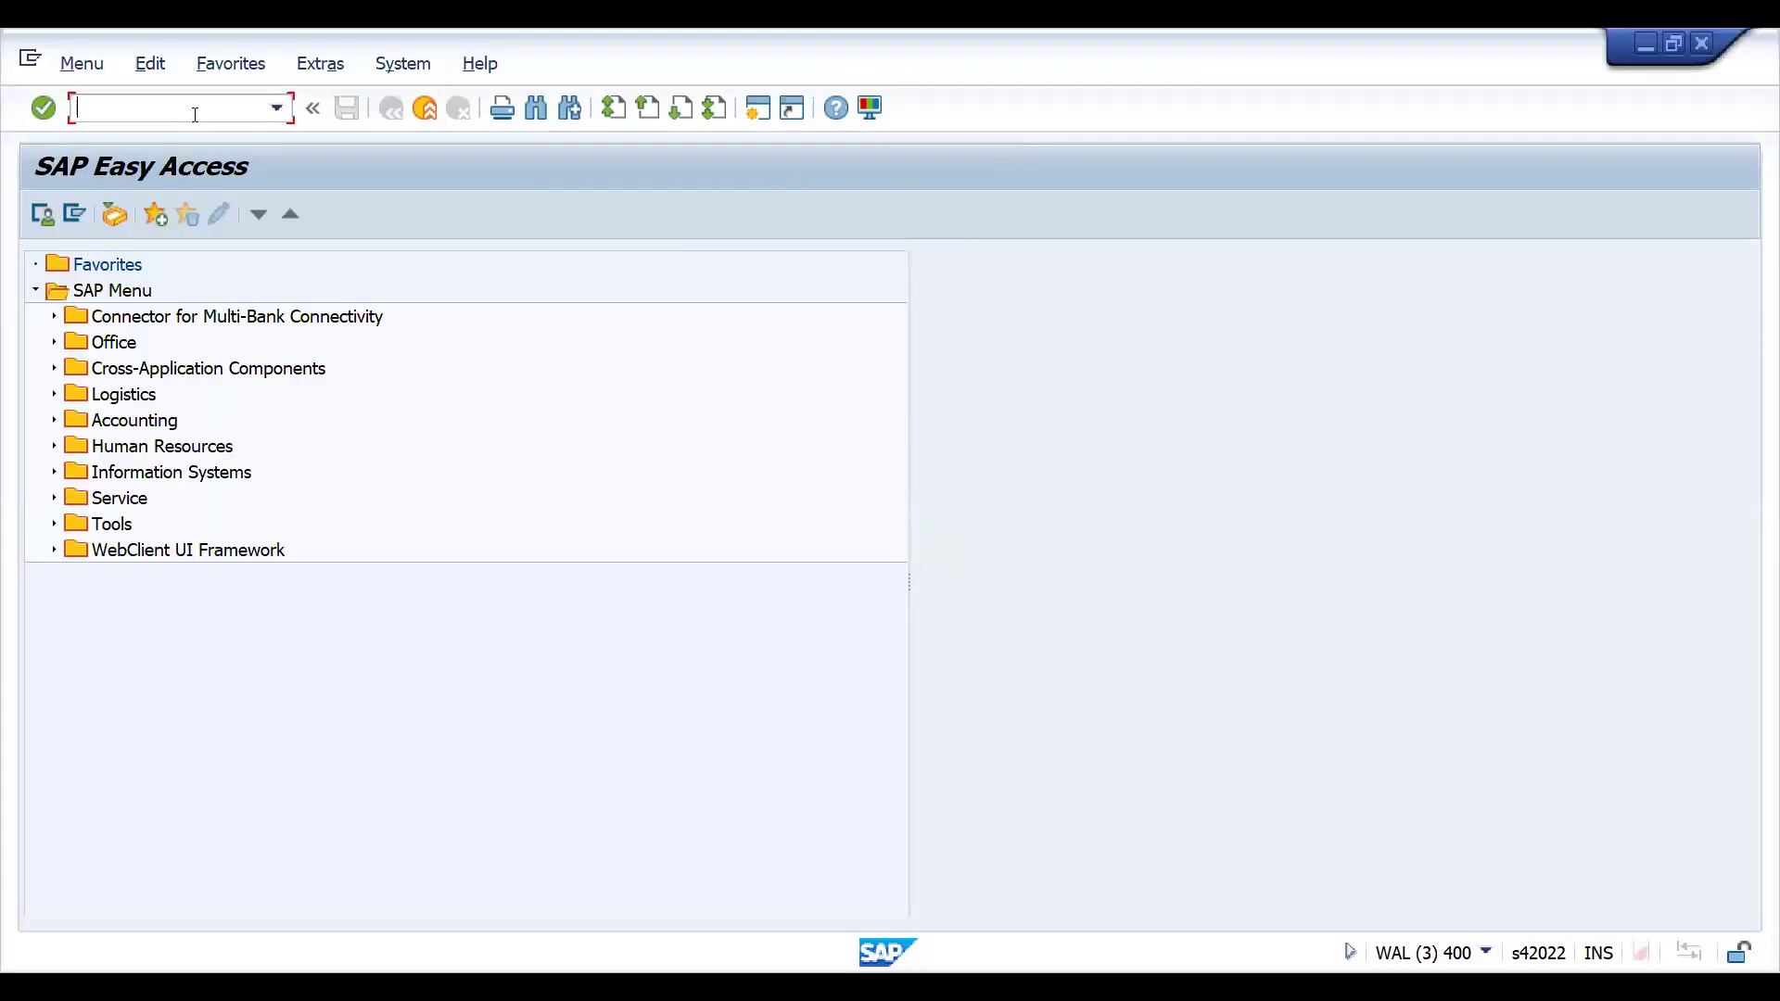
# - Run transaction SM12, search client 400 for the preset user's locks, and select the Table and Lock Argument columns
pyautogui.write('/')
pyautogui.write('NSM12')
pyautogui.press('Return')
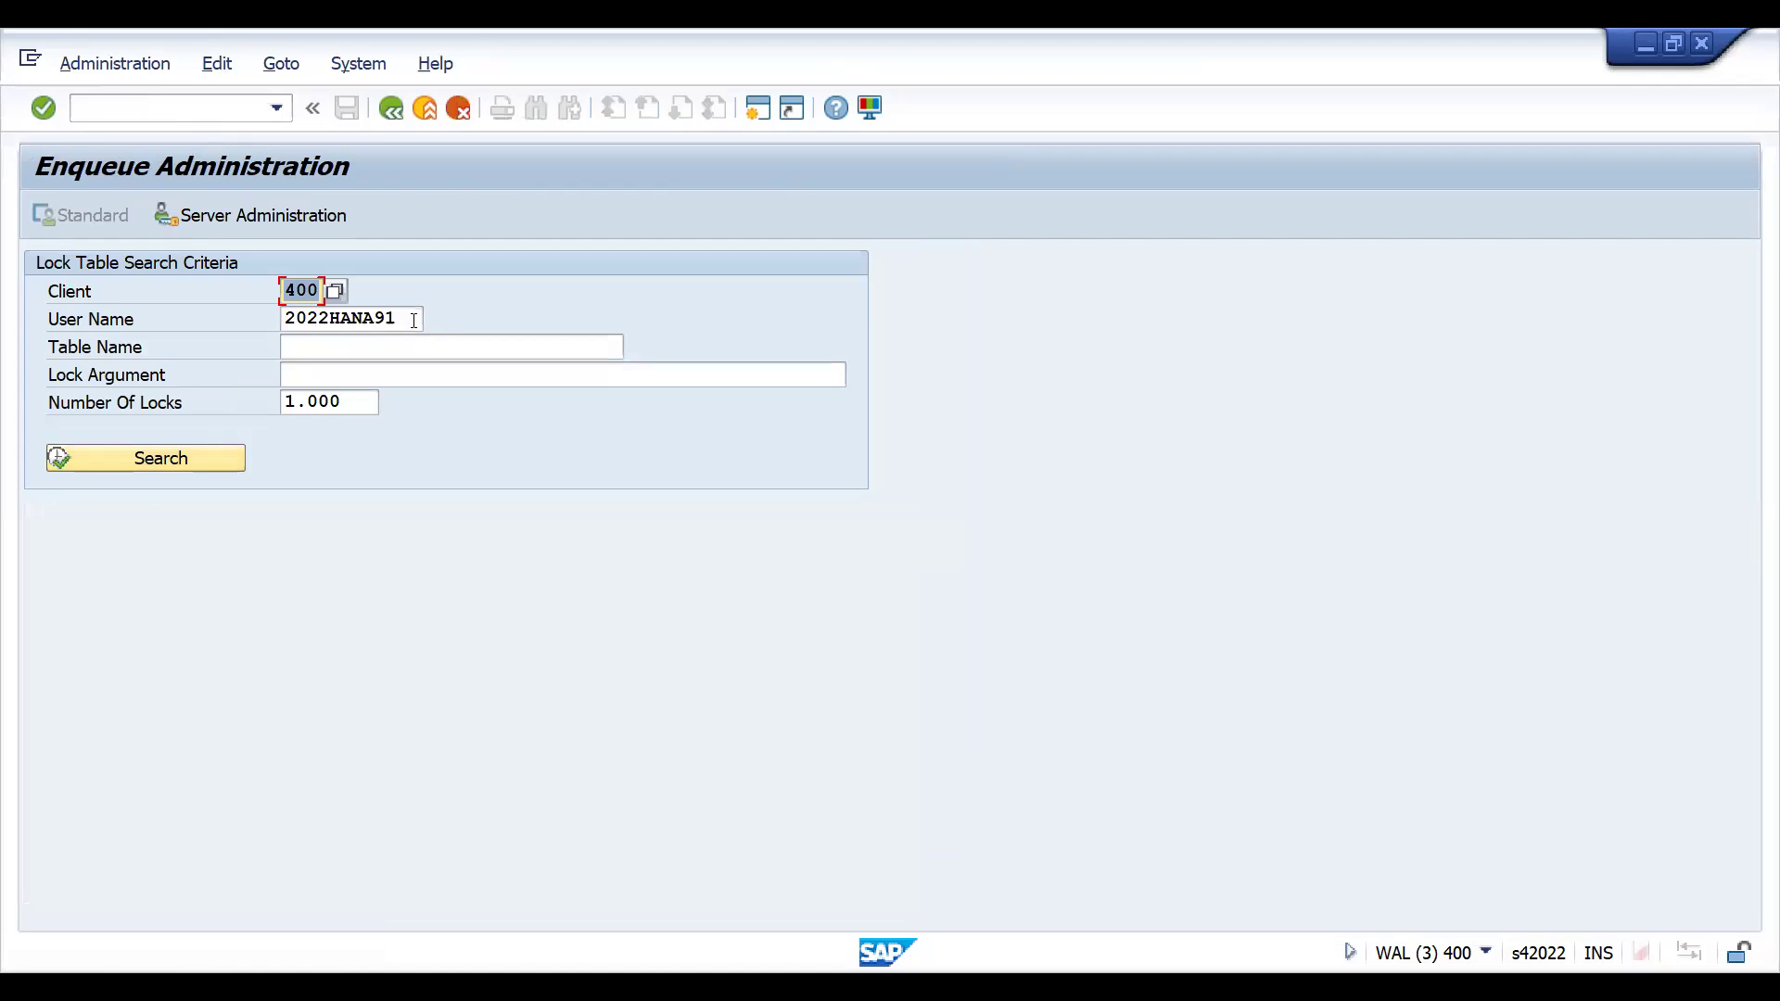
pyautogui.click(118, 462)
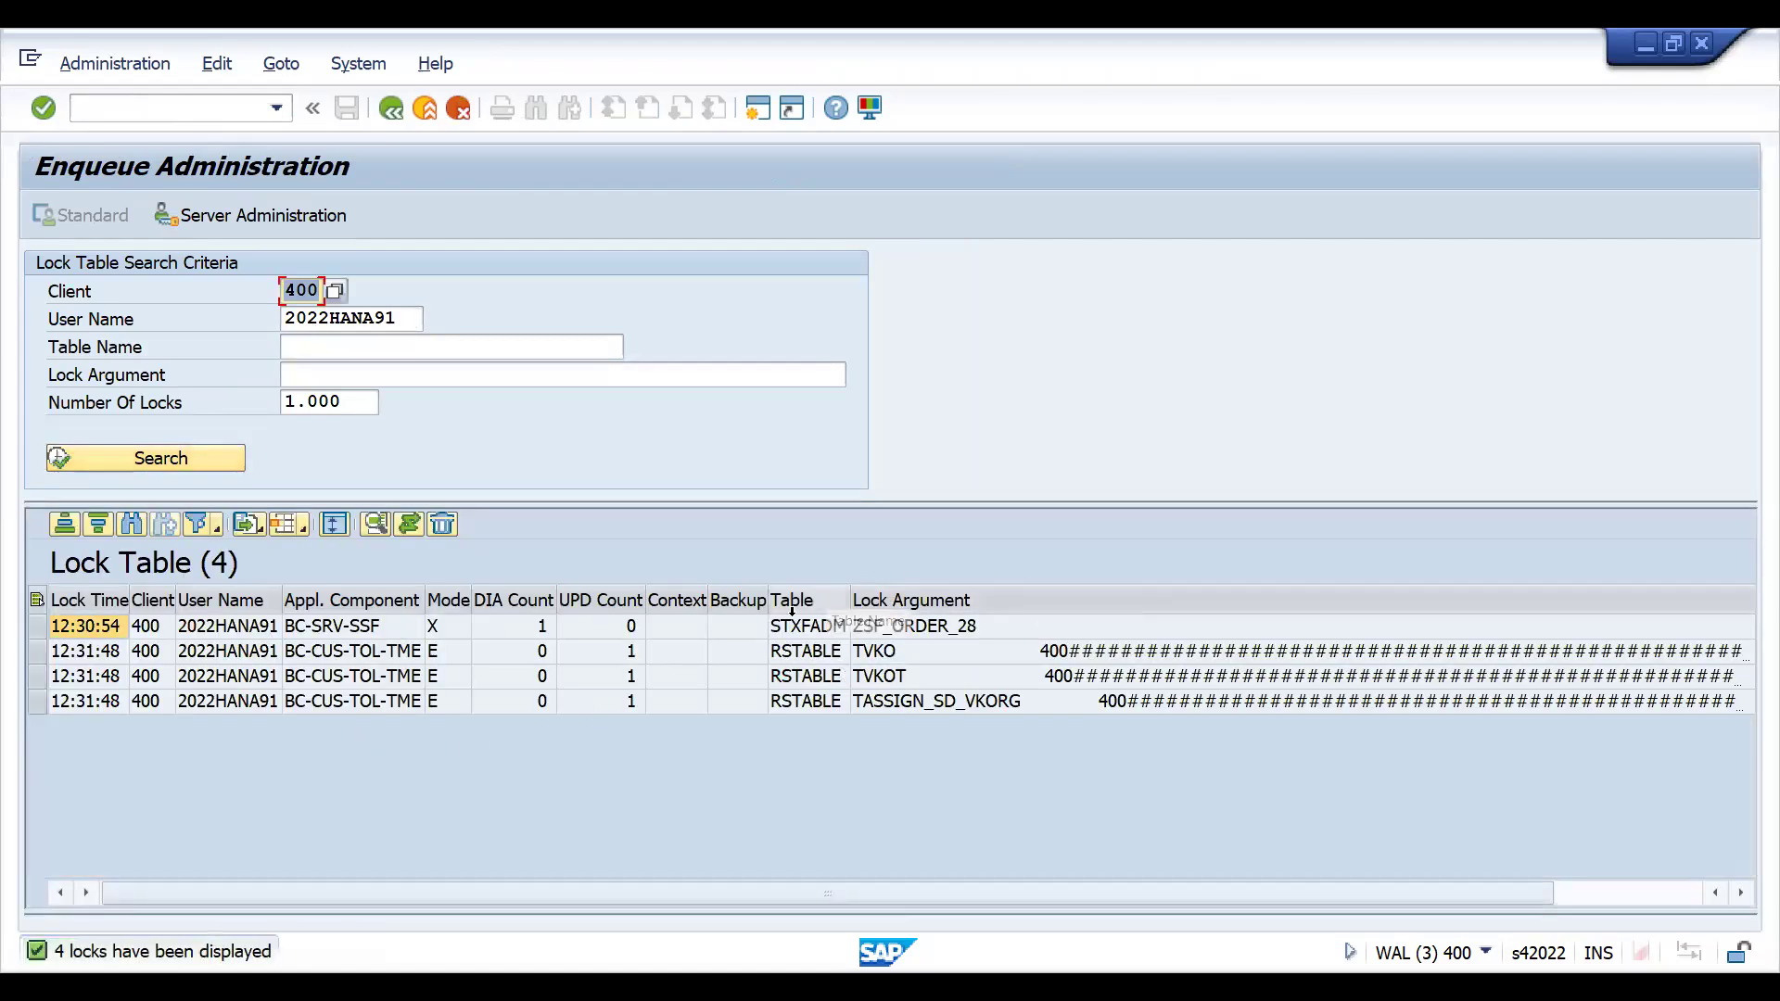
pyautogui.click(789, 601)
pyautogui.keyDown('ctrl'); pyautogui.click(913, 601); pyautogui.keyUp('ctrl')
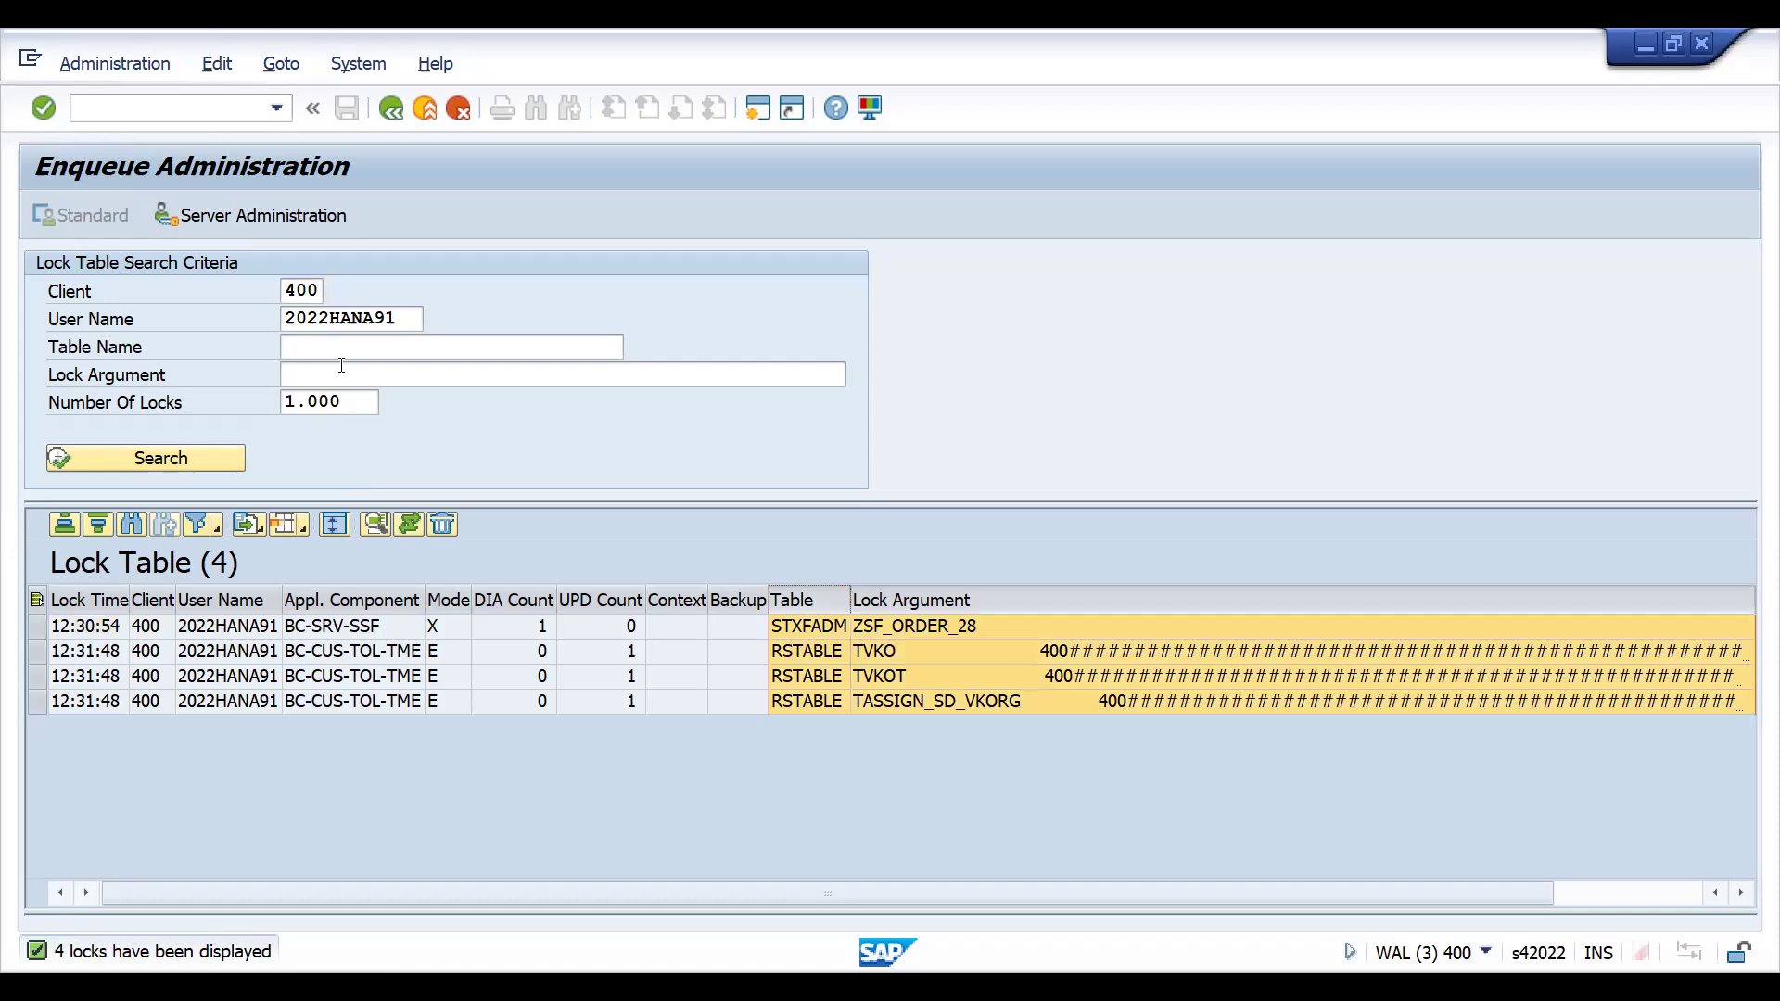
# - Replace the user name in the lock search criteria with * and search for all users' locks in client 400
pyautogui.click(406, 320)
pyautogui.press('BackSpace')
pyautogui.press('BackSpace')
pyautogui.press('BackSpace')
pyautogui.press('BackSpace')
pyautogui.press('BackSpace')
pyautogui.press('BackSpace')
pyautogui.press('BackSpace')
pyautogui.press('BackSpace')
pyautogui.press('BackSpace')
pyautogui.press('BackSpace')
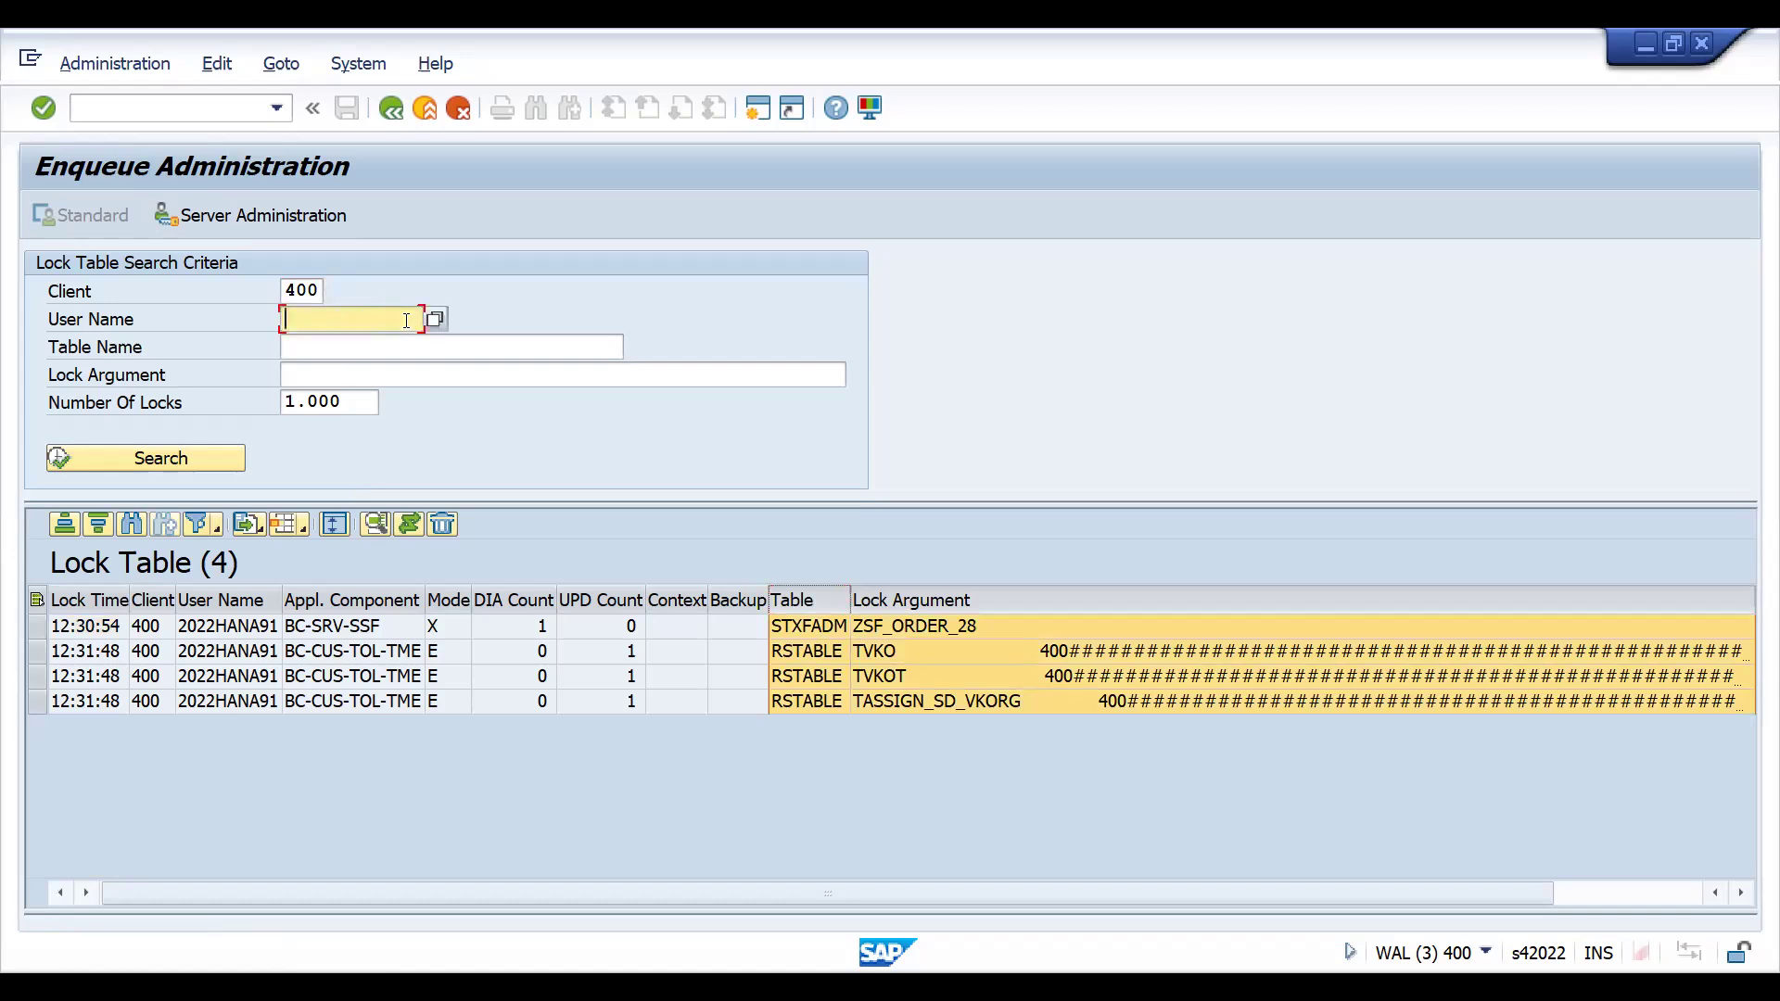
pyautogui.write('*')
pyautogui.click(102, 458)
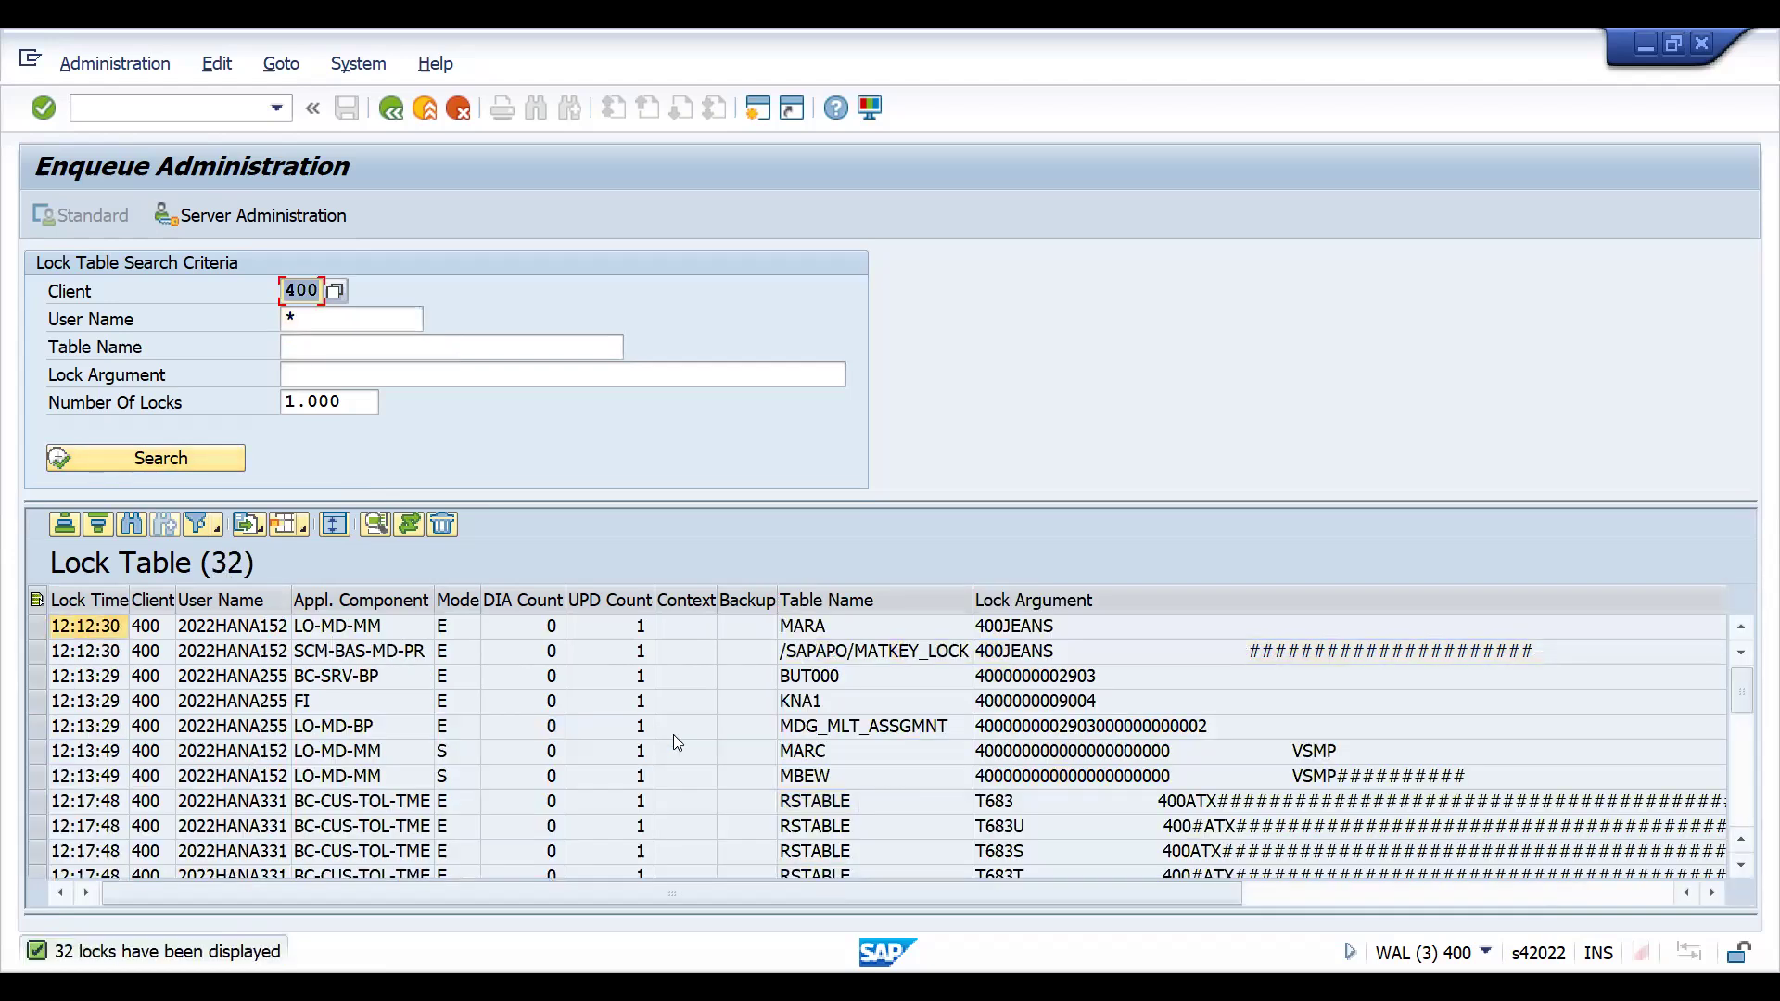
# - Examine the locked table names and lock arguments in the lock table, including the RSTABLE entries further down
pyautogui.click(833, 626)
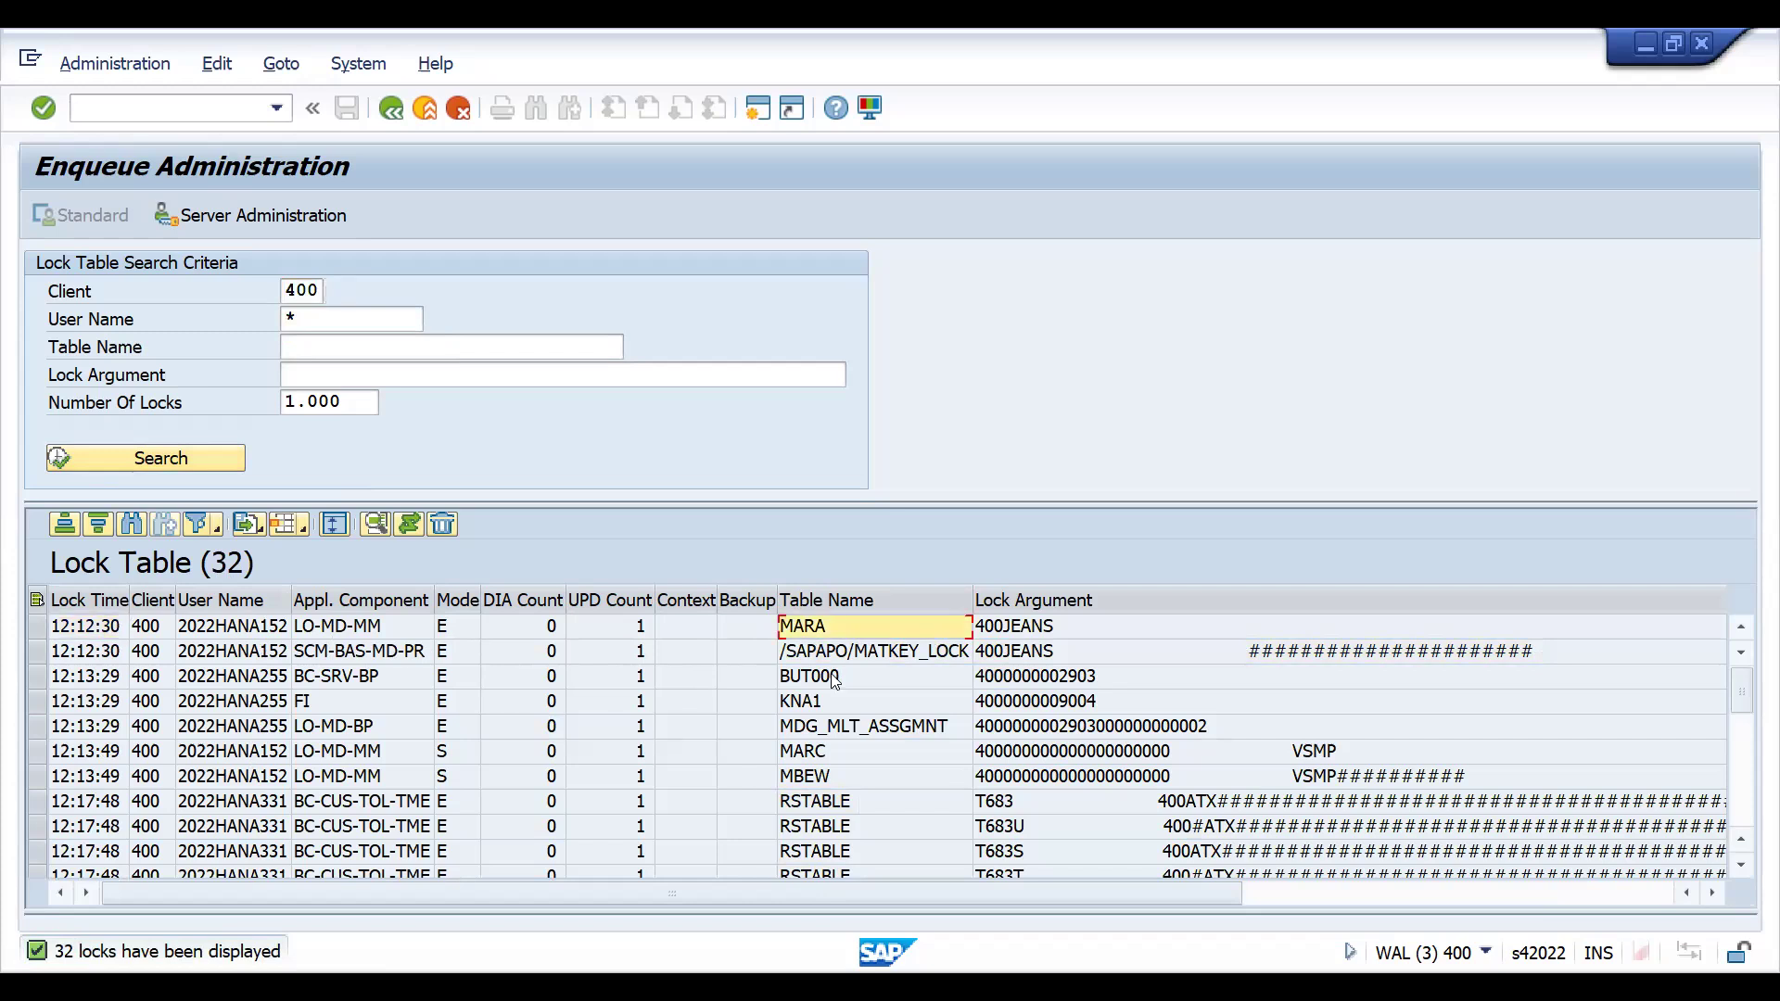
pyautogui.click(828, 733)
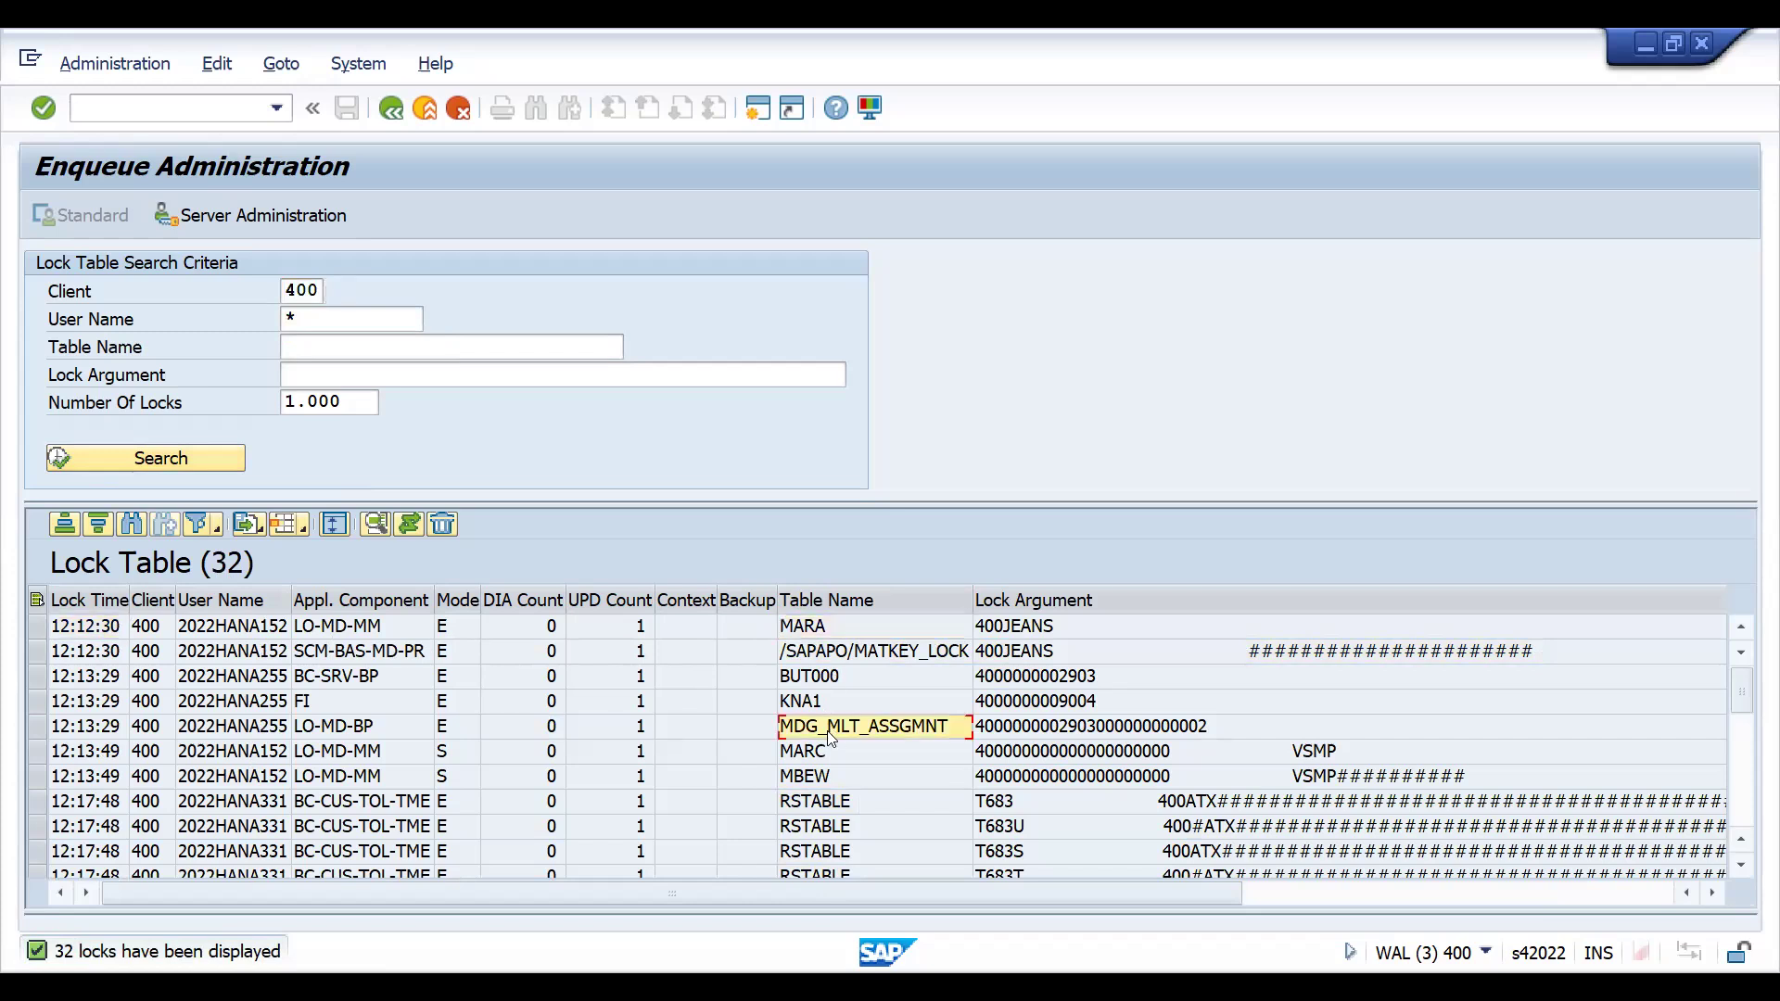
pyautogui.click(829, 756)
pyautogui.click(836, 803)
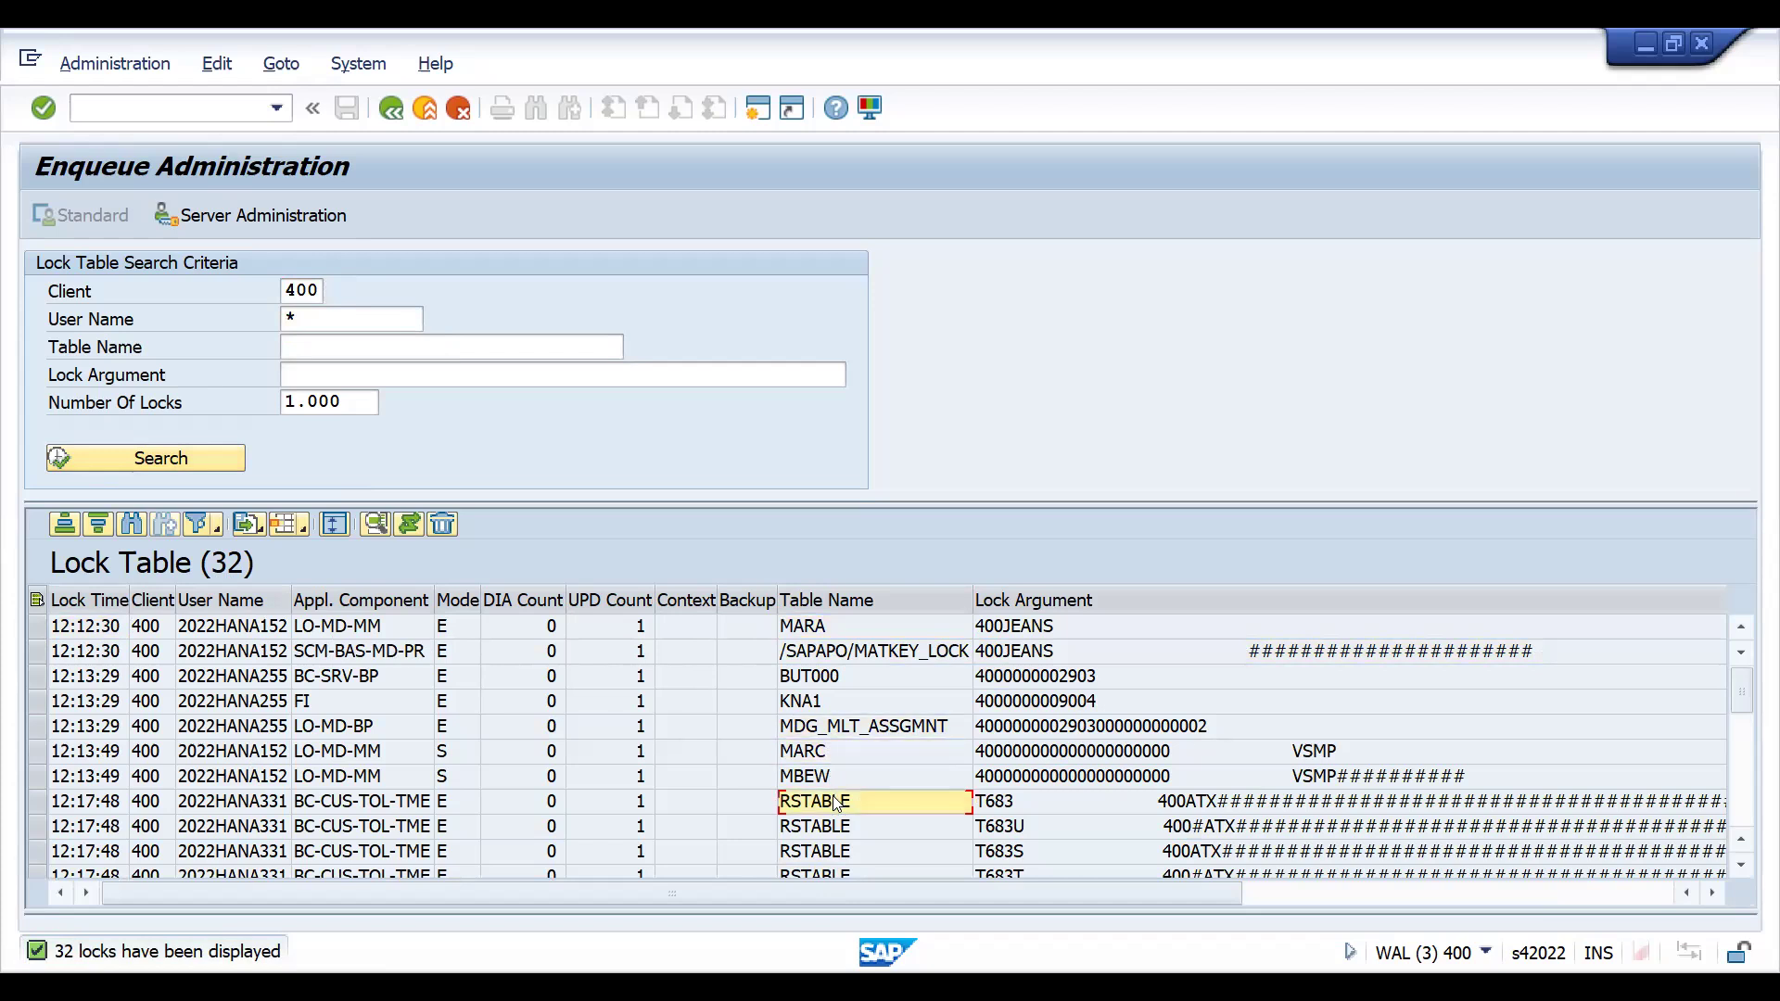
pyautogui.click(986, 807)
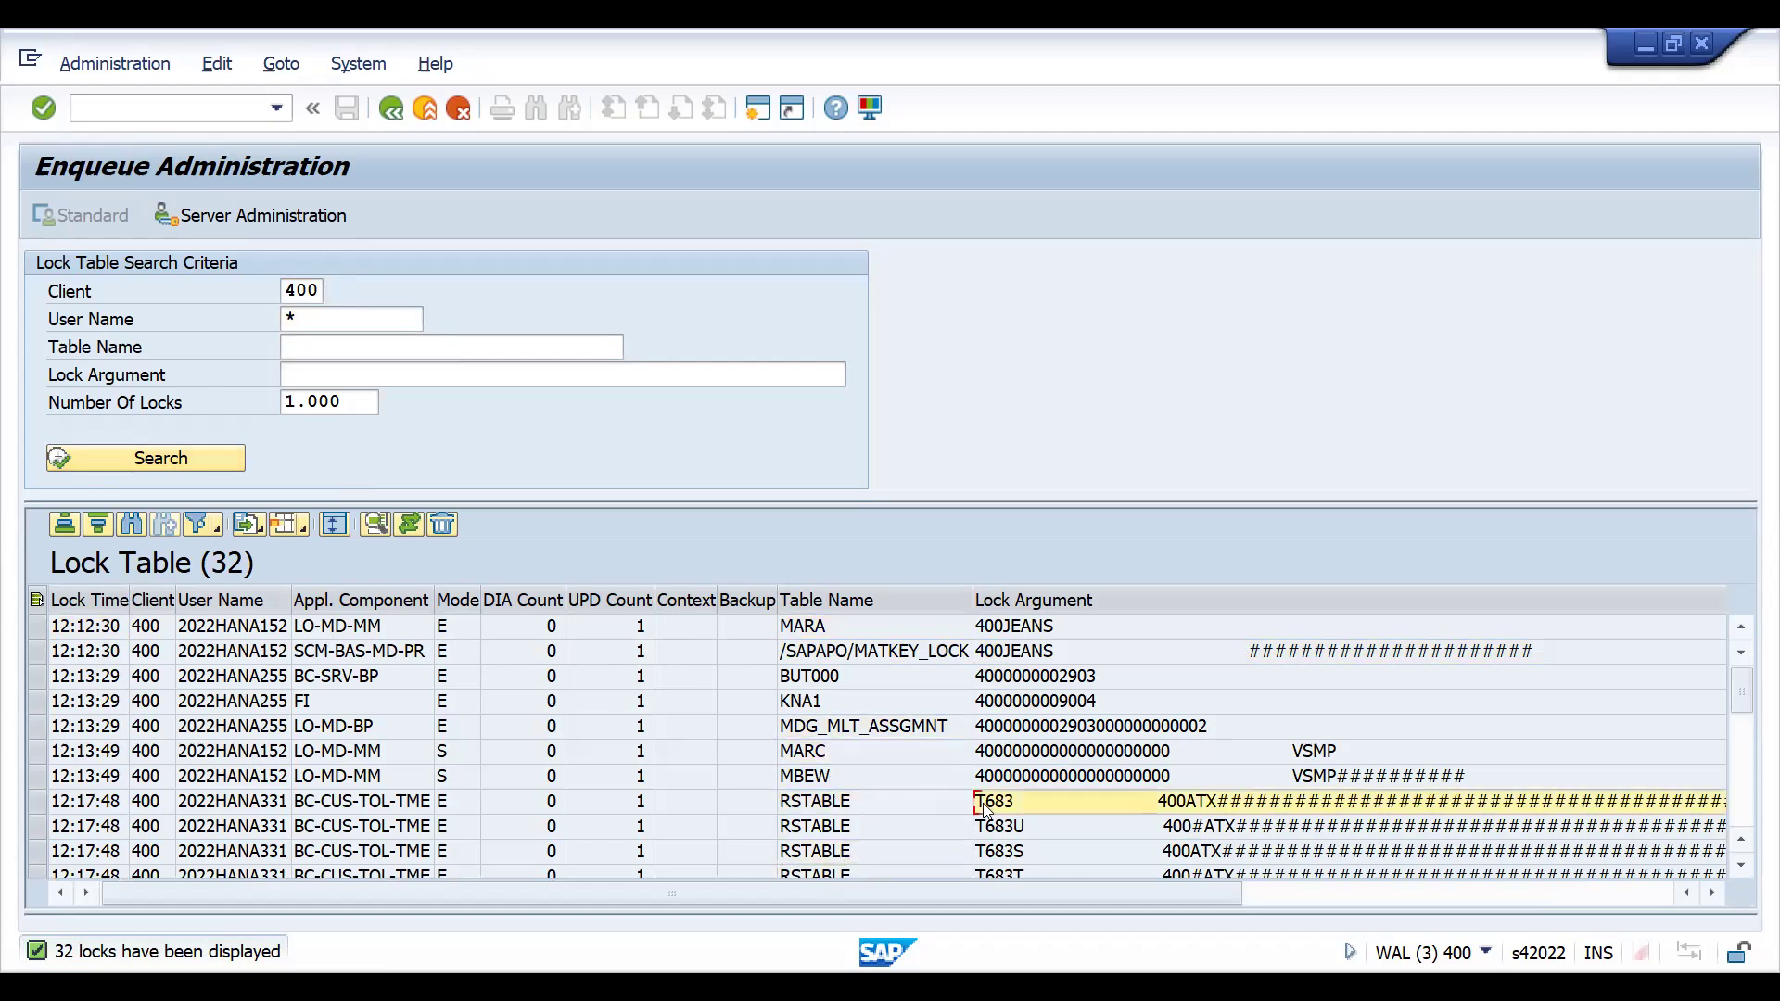
pyautogui.click(1743, 787)
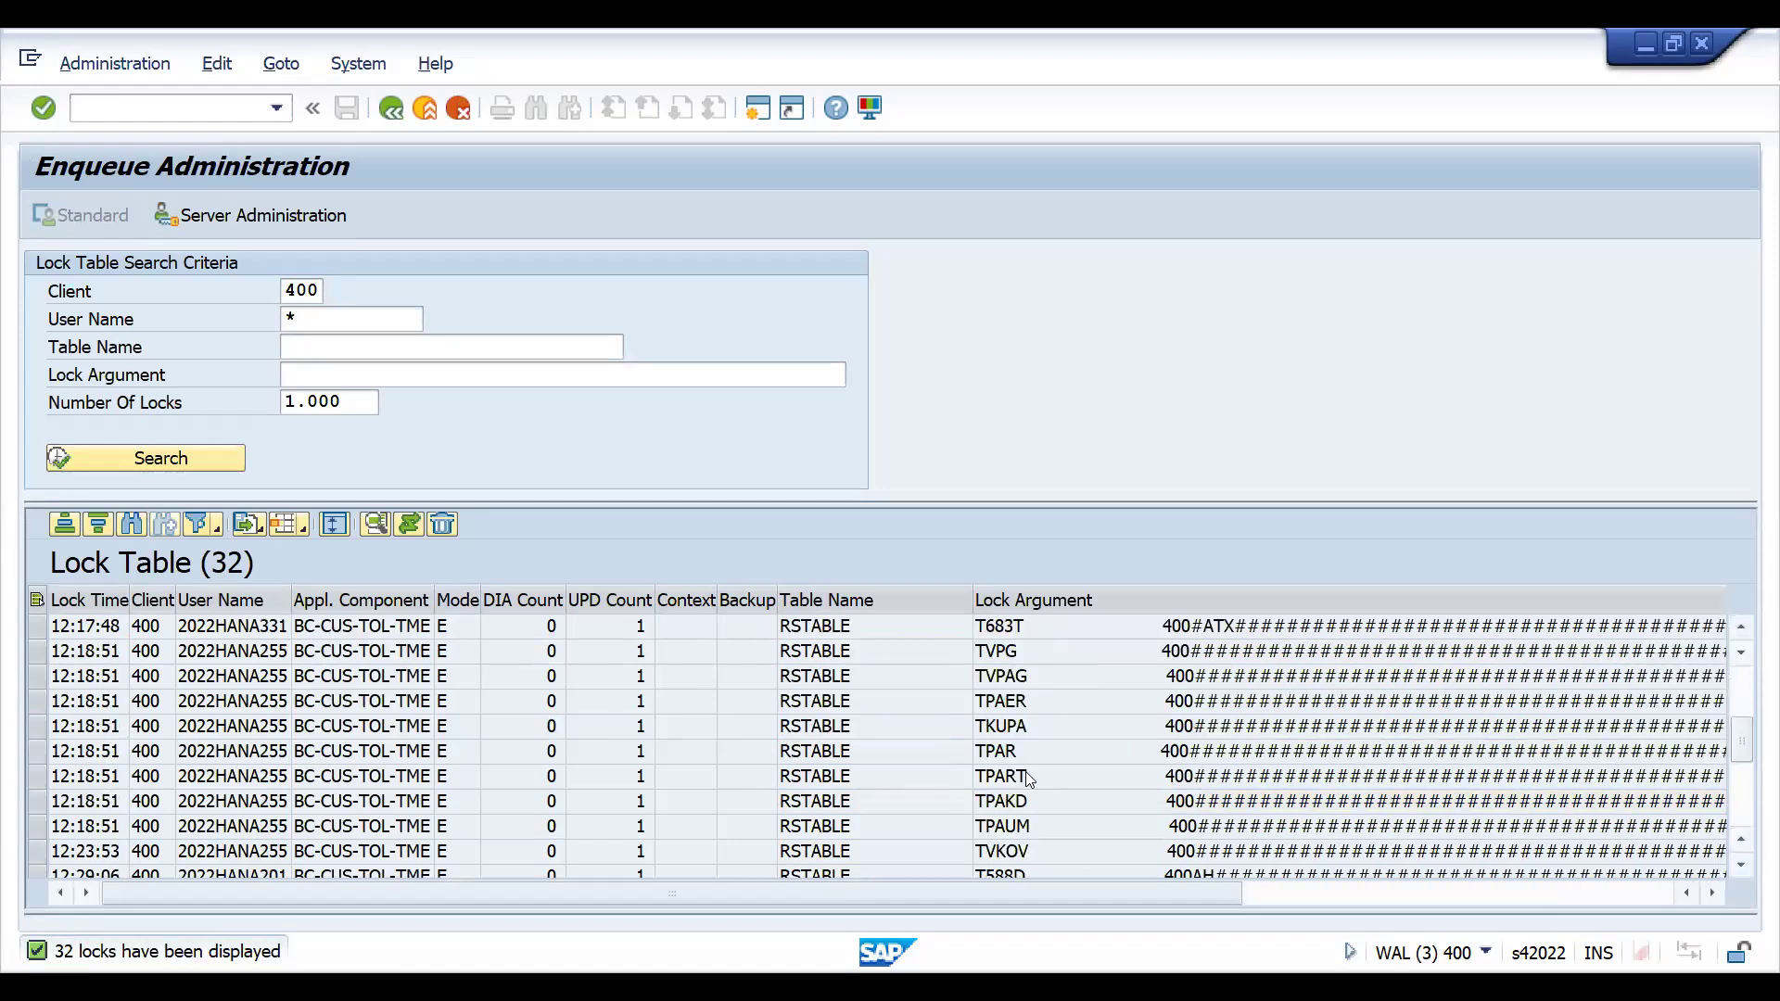
pyautogui.click(1009, 686)
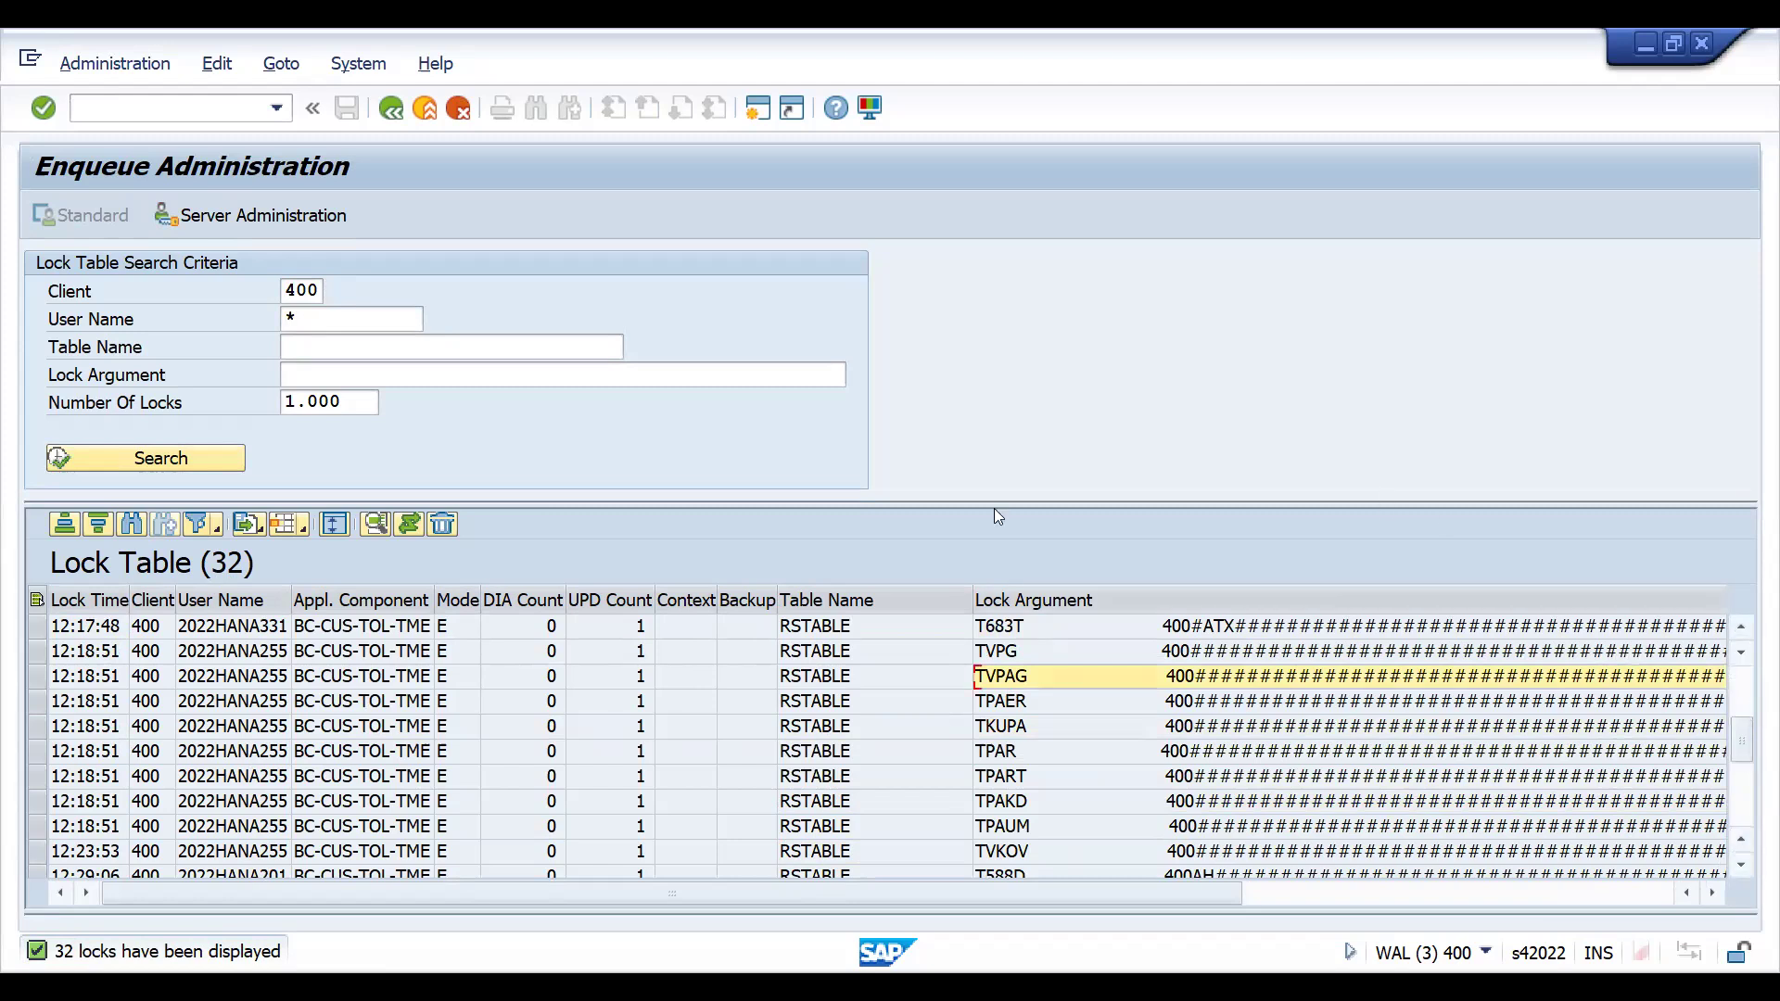
# - Rerun the lock search for all users, delete every listed lock entry, and leave Enqueue Administration
pyautogui.click(147, 463)
pyautogui.click(148, 467)
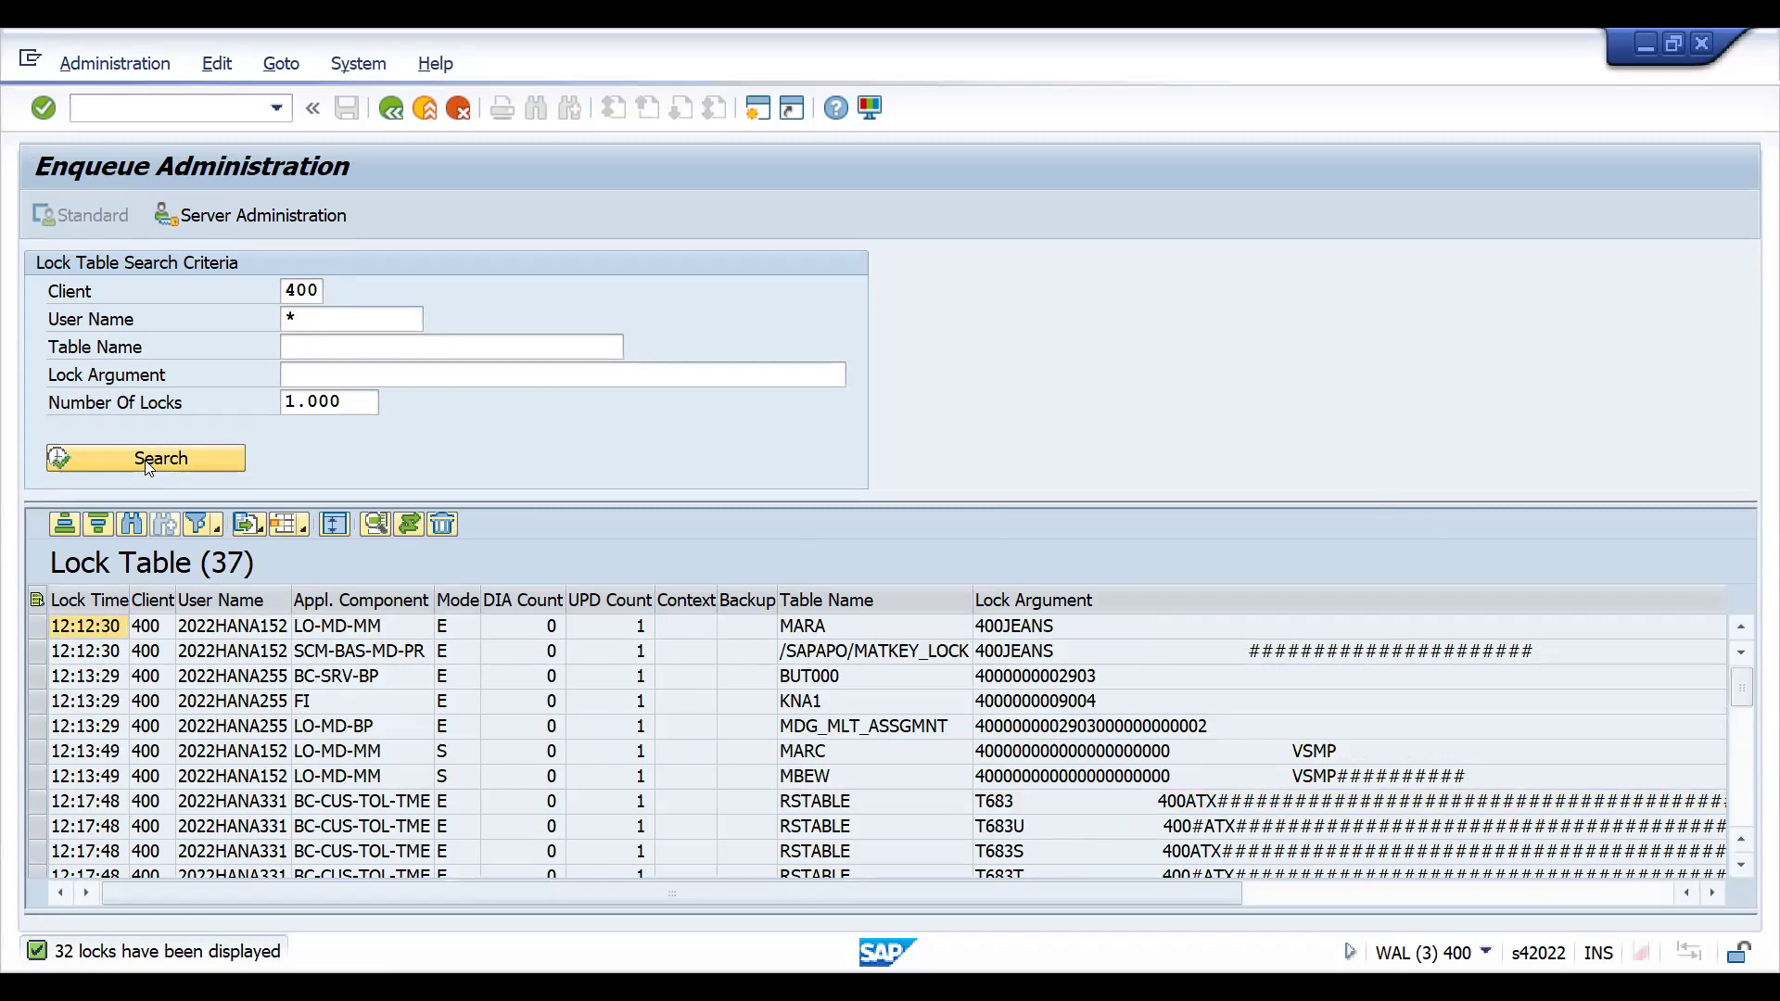
pyautogui.click(37, 600)
pyautogui.click(446, 525)
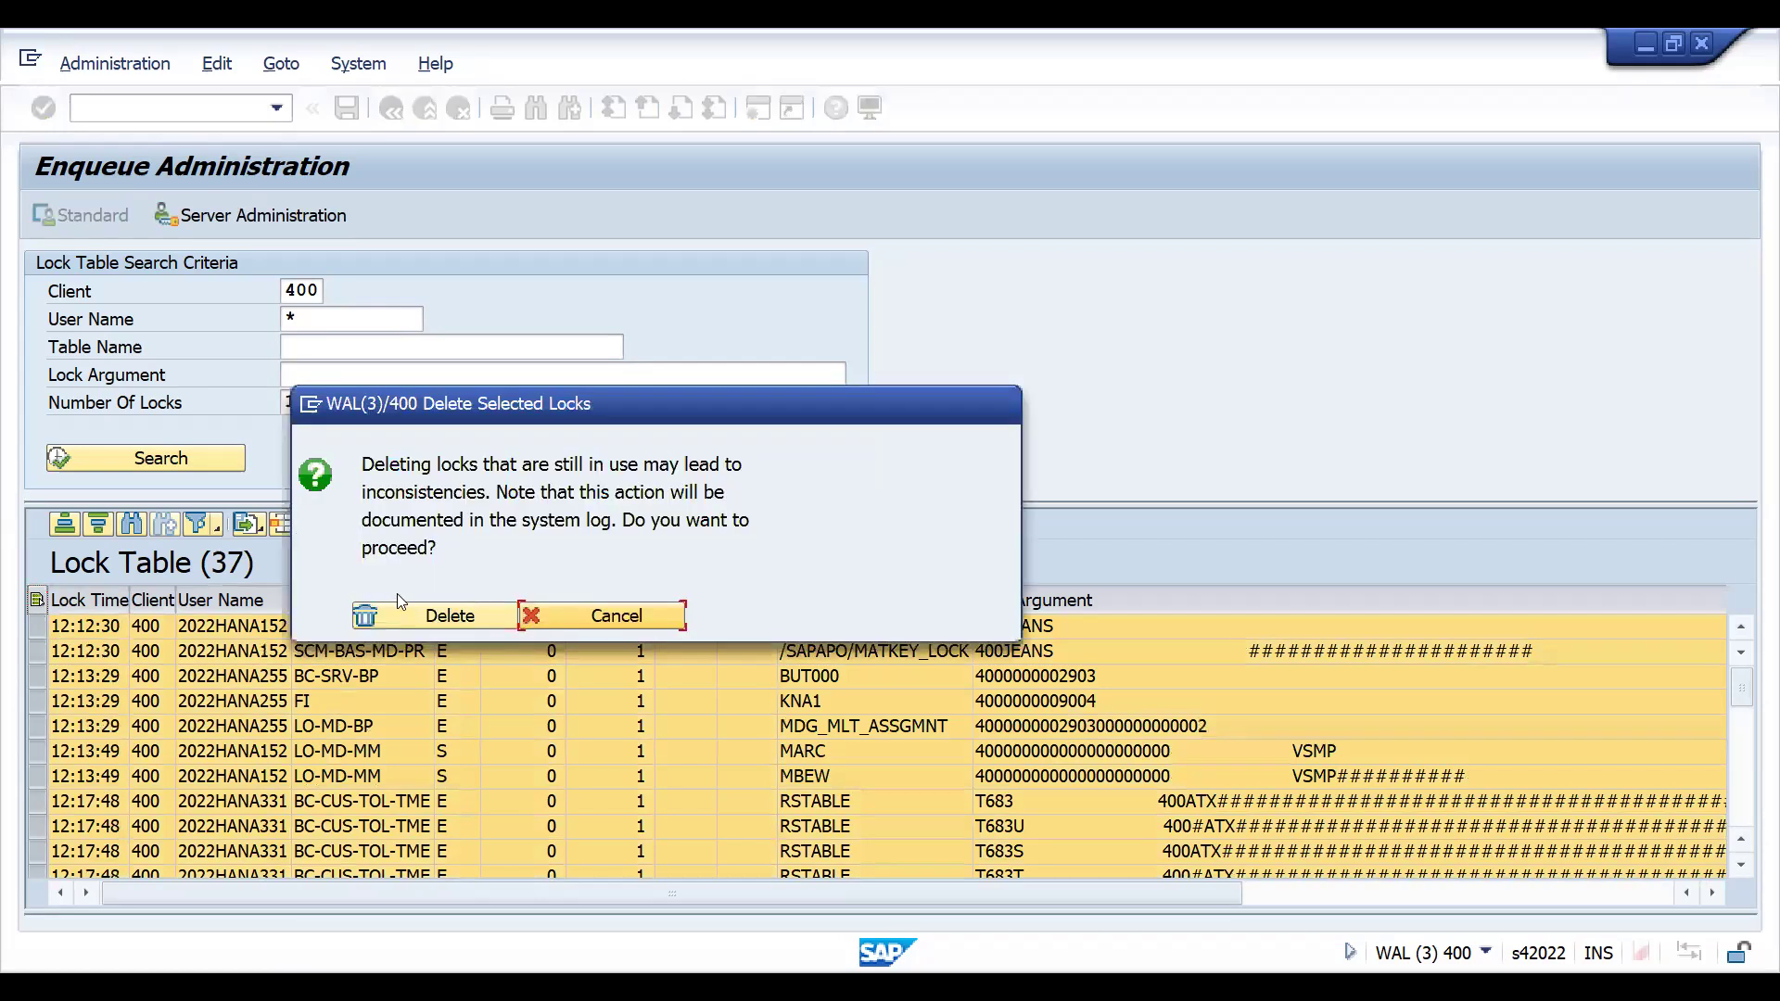
pyautogui.click(400, 612)
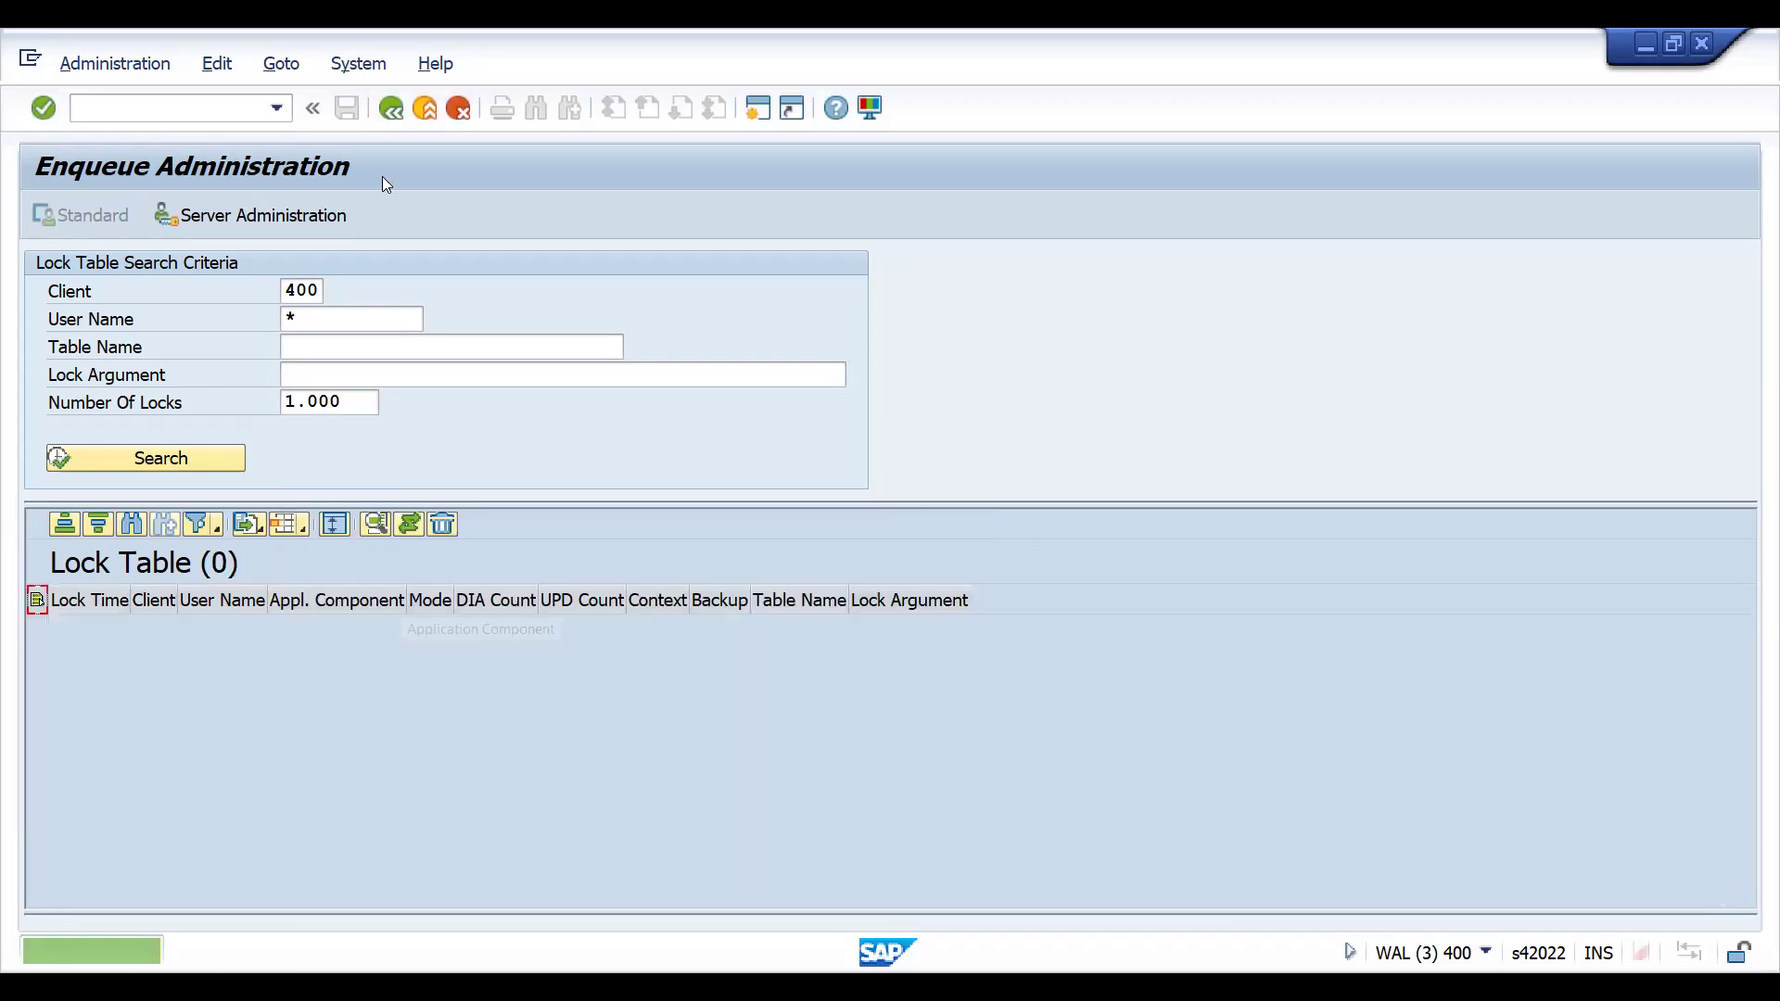
pyautogui.click(389, 108)
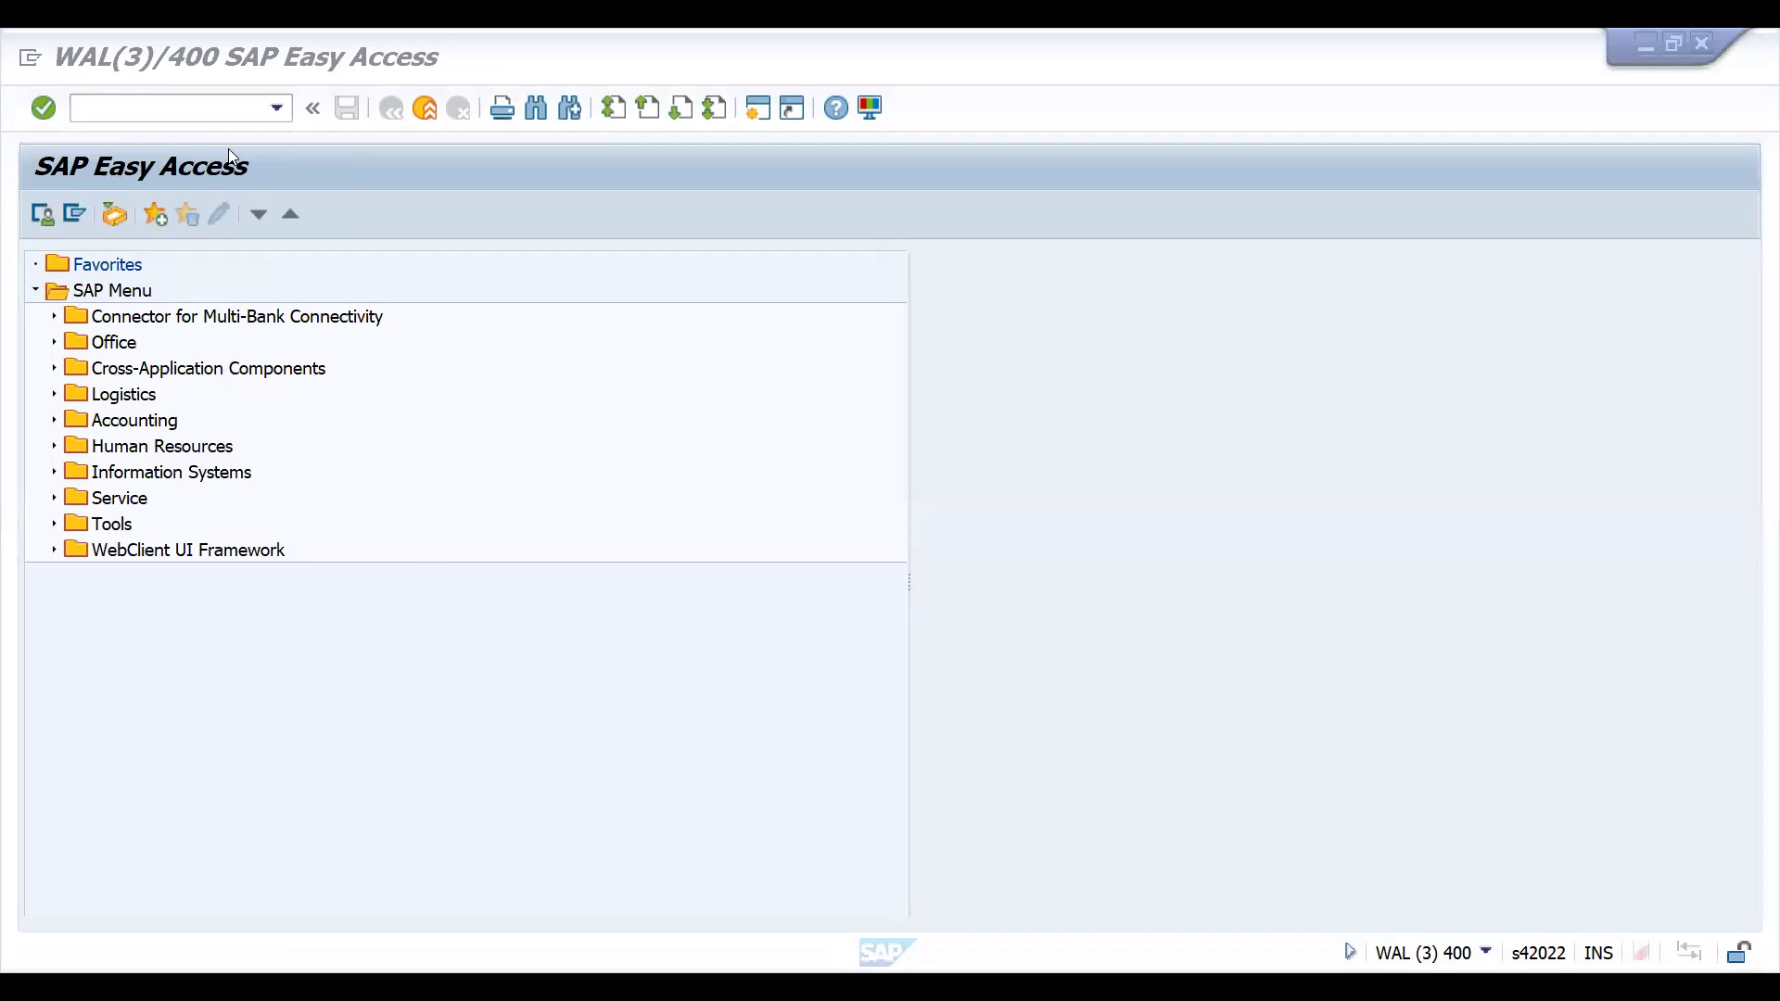
# - Reopen transaction SM12 to view its lock search criteria, and return to SAP Easy Access
pyautogui.click(184, 105)
pyautogui.write('SM12')
pyautogui.press('Return')
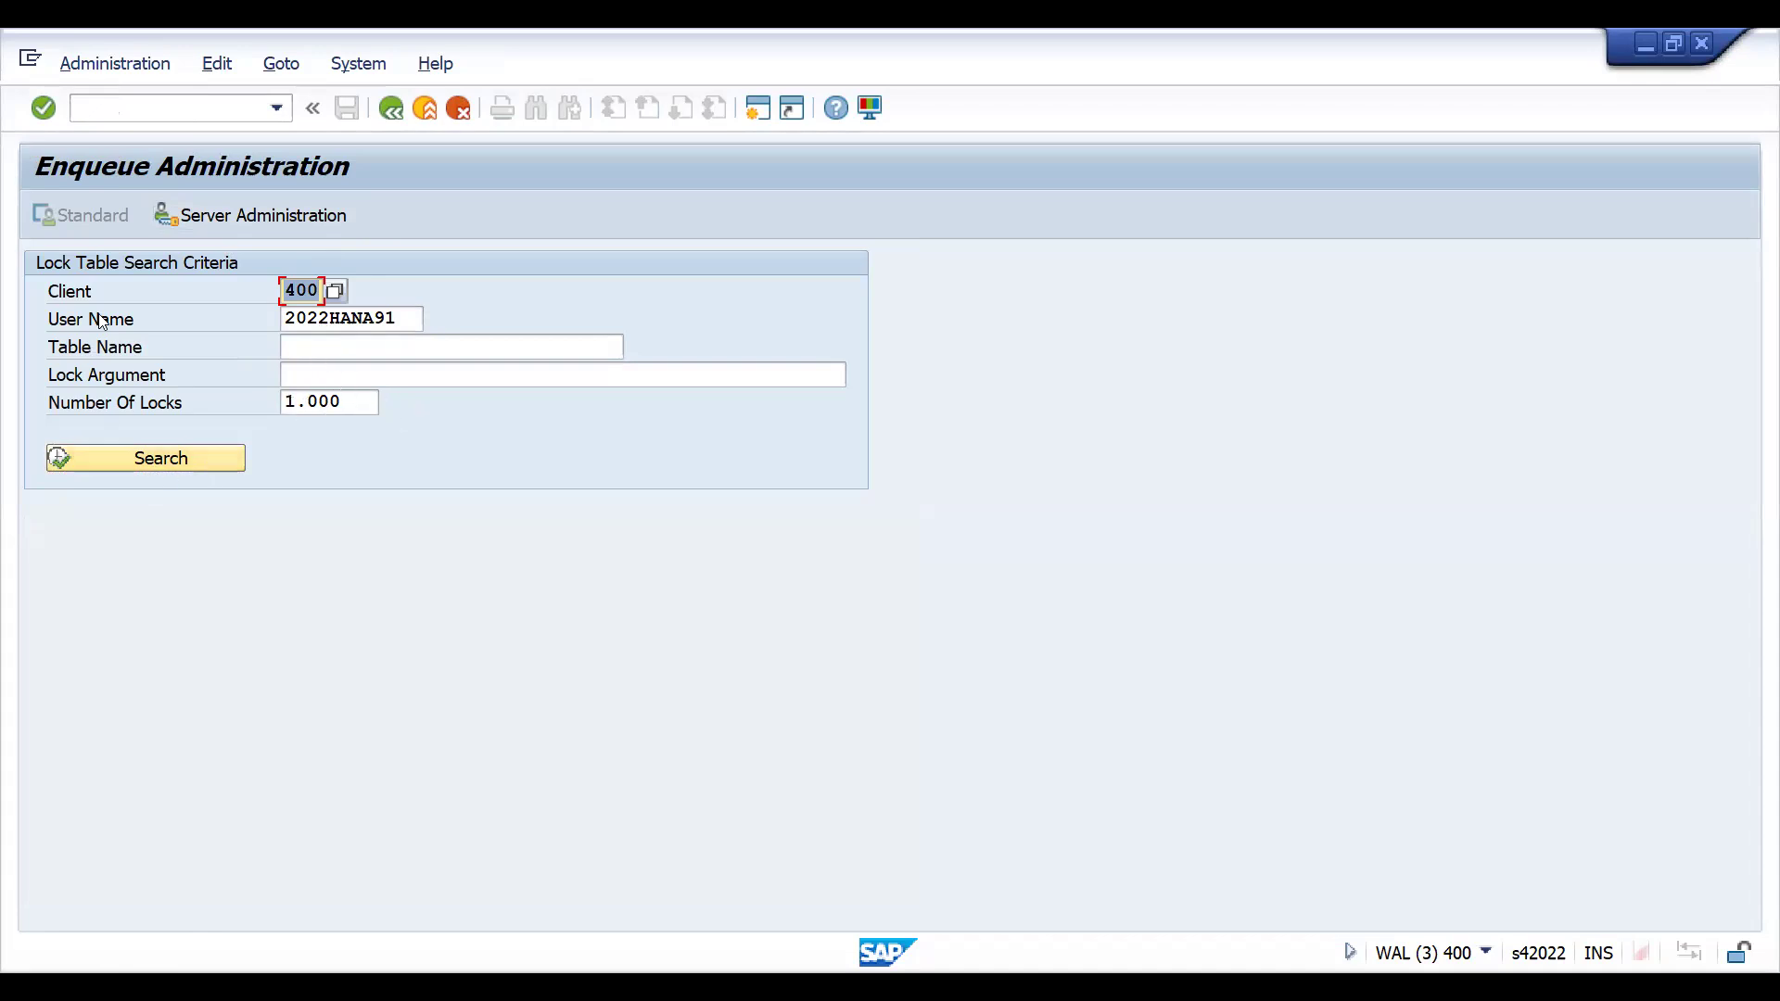
pyautogui.click(387, 110)
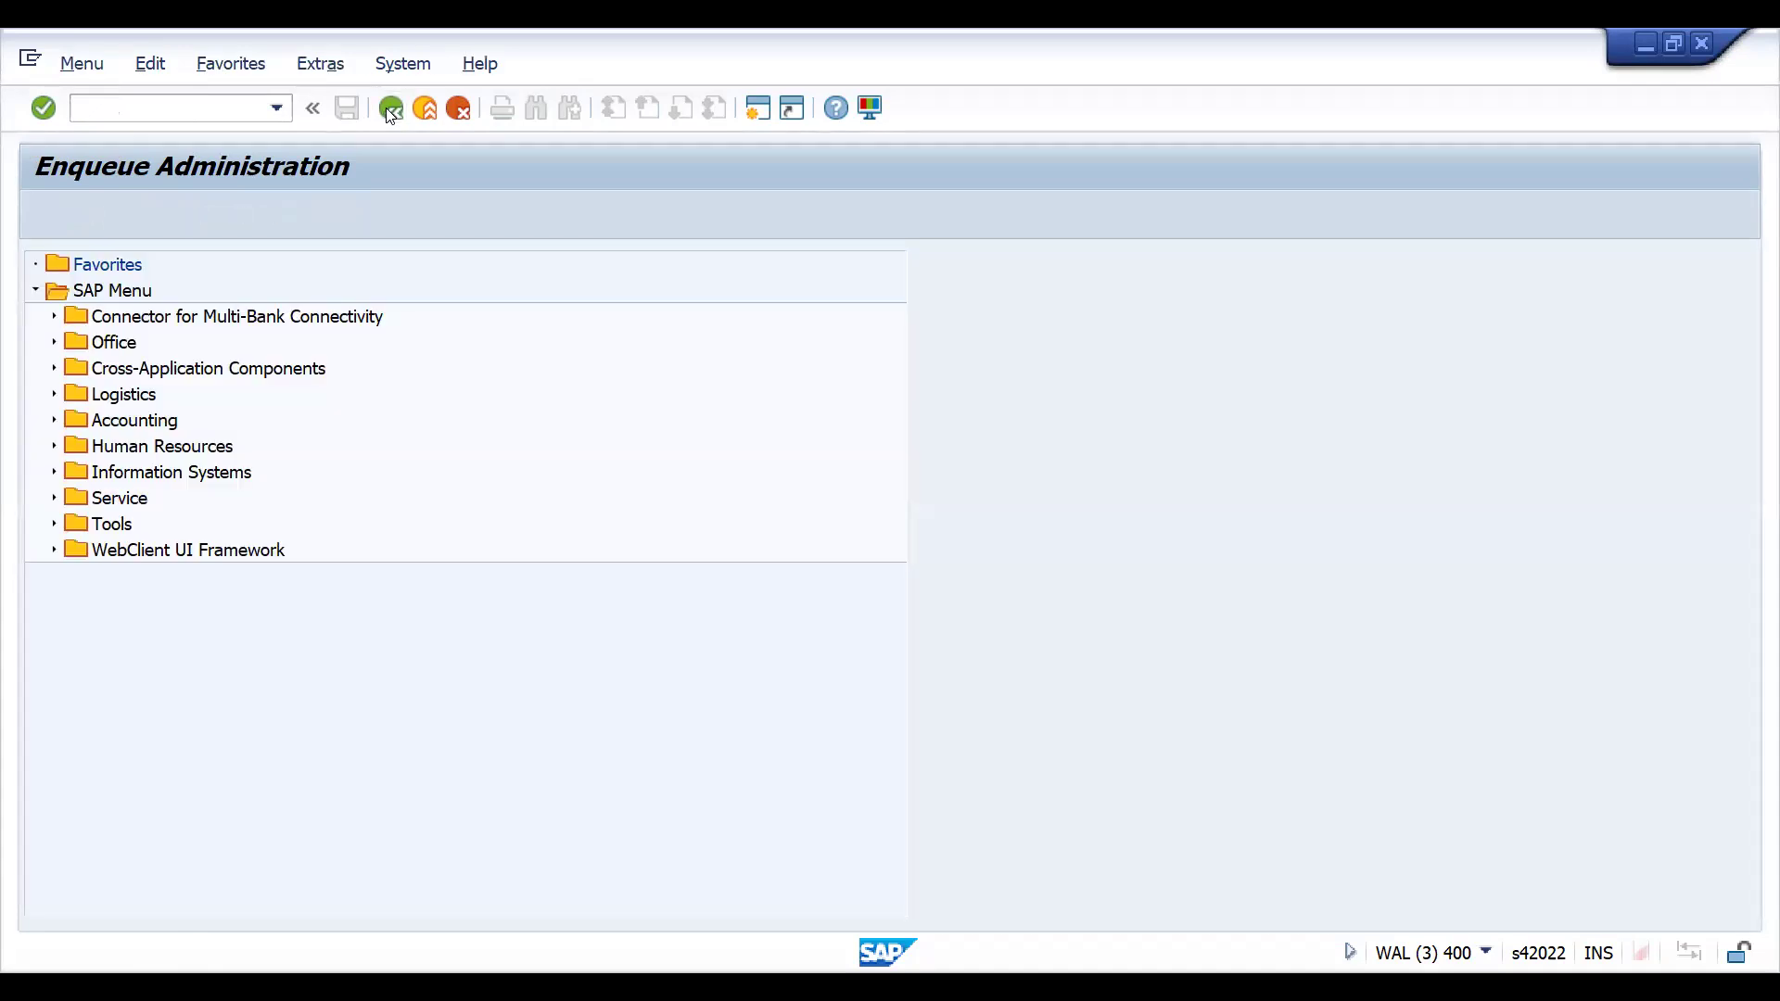